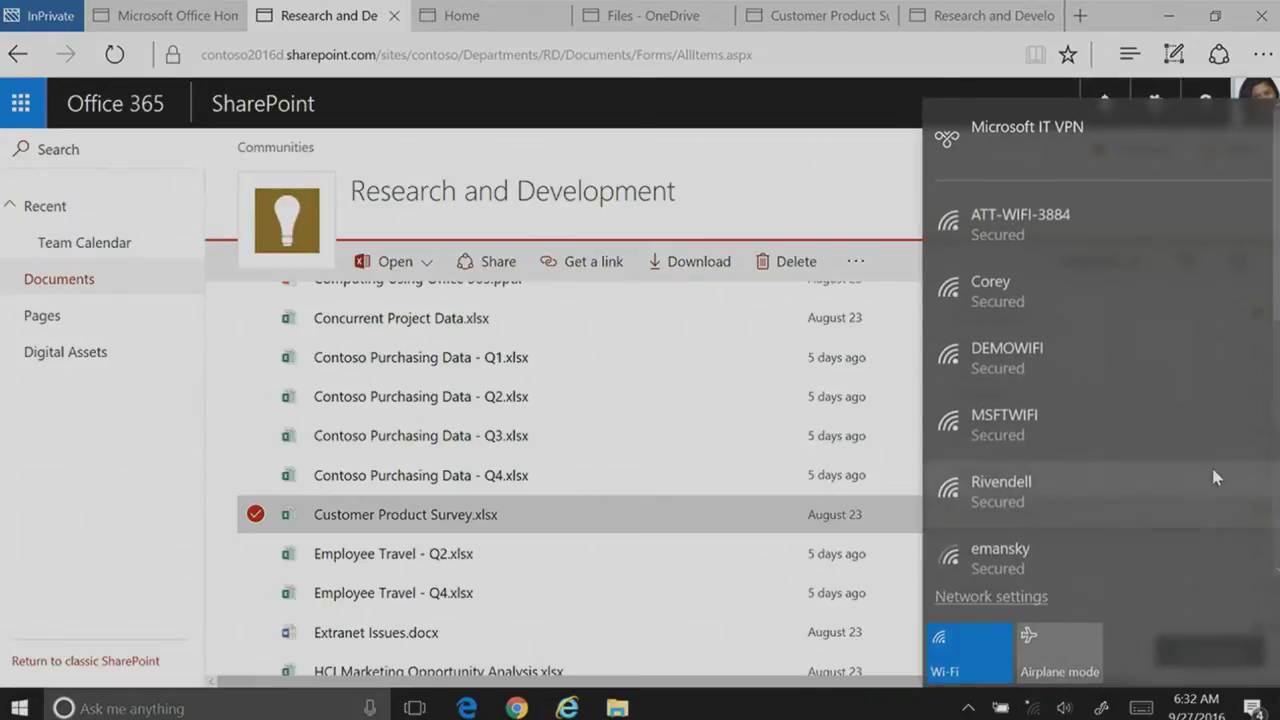
Step: Connect automatically to ATT-WIFI-3884 and reload the Research and Development library page
{"action": "left_click", "coordinate": [1055, 224]}
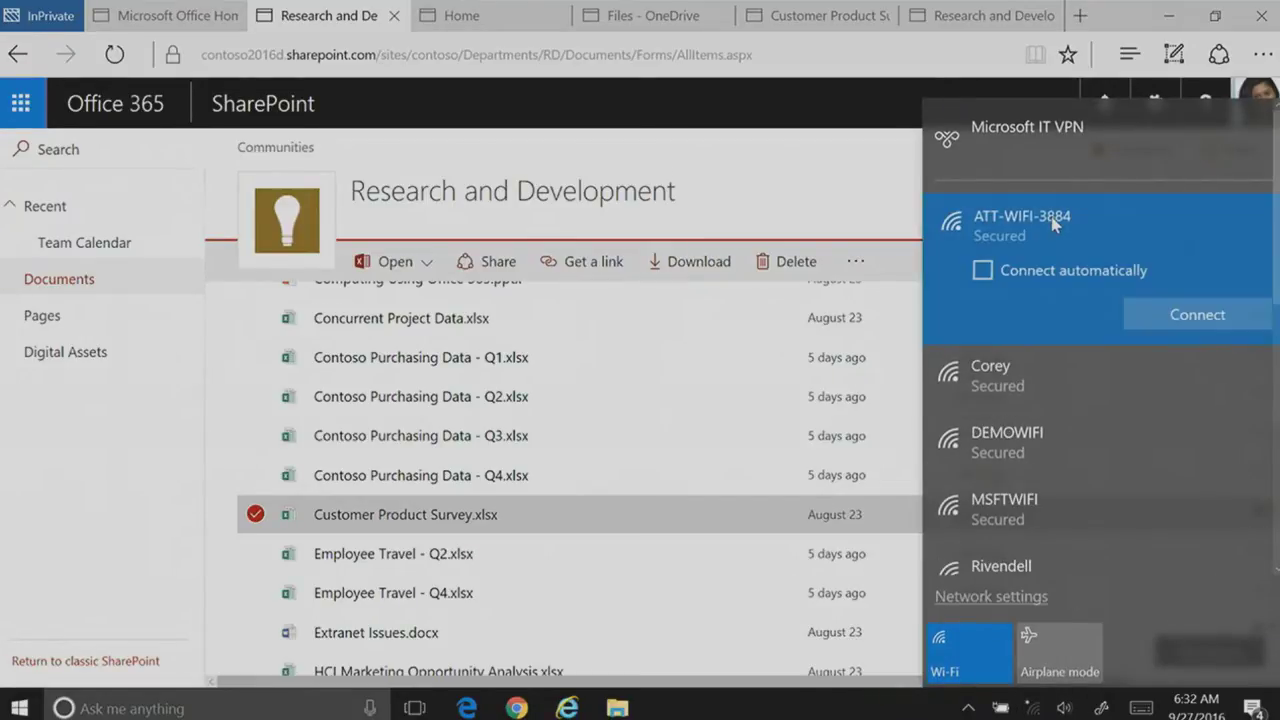
{"action": "left_click", "coordinate": [1085, 270]}
{"action": "left_click", "coordinate": [1151, 312]}
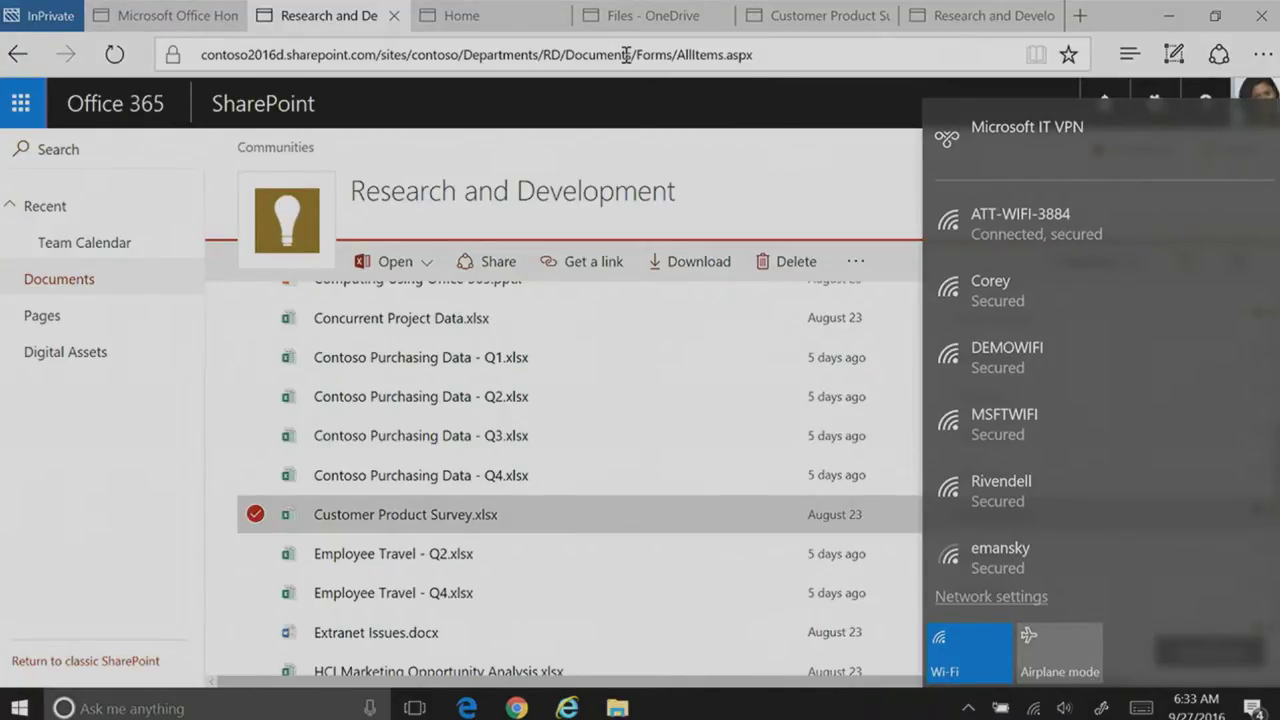
{"action": "left_click", "coordinate": [679, 63]}
{"action": "key", "text": "Return"}
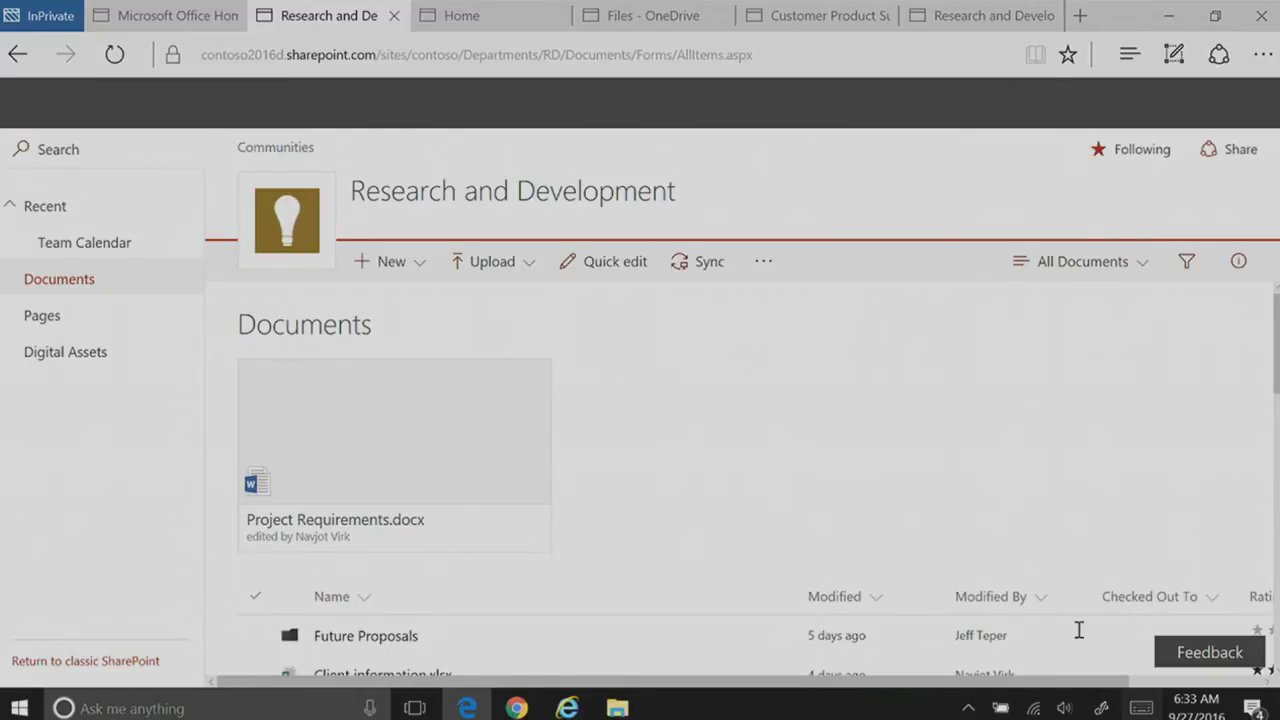
Step: Check the available Wi-Fi networks and start a new InPrivate browser tab
{"action": "left_click", "coordinate": [1036, 706]}
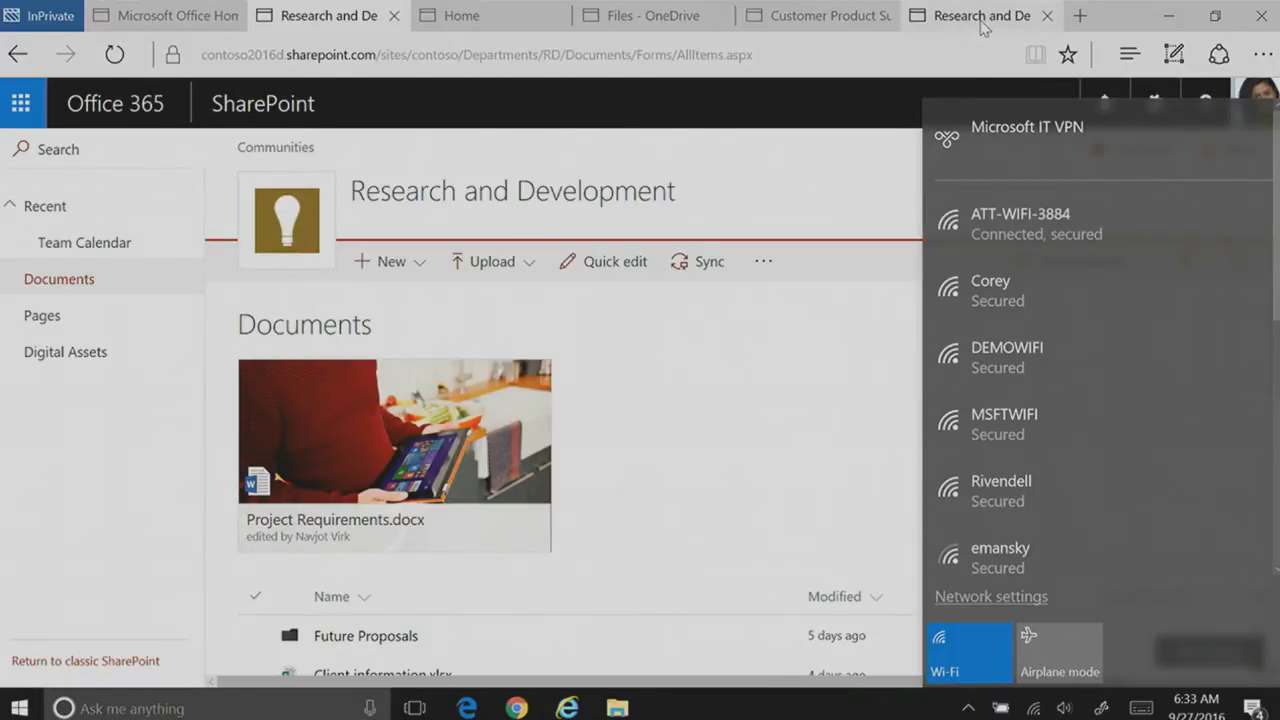
{"action": "mouse_move", "coordinate": [983, 27]}
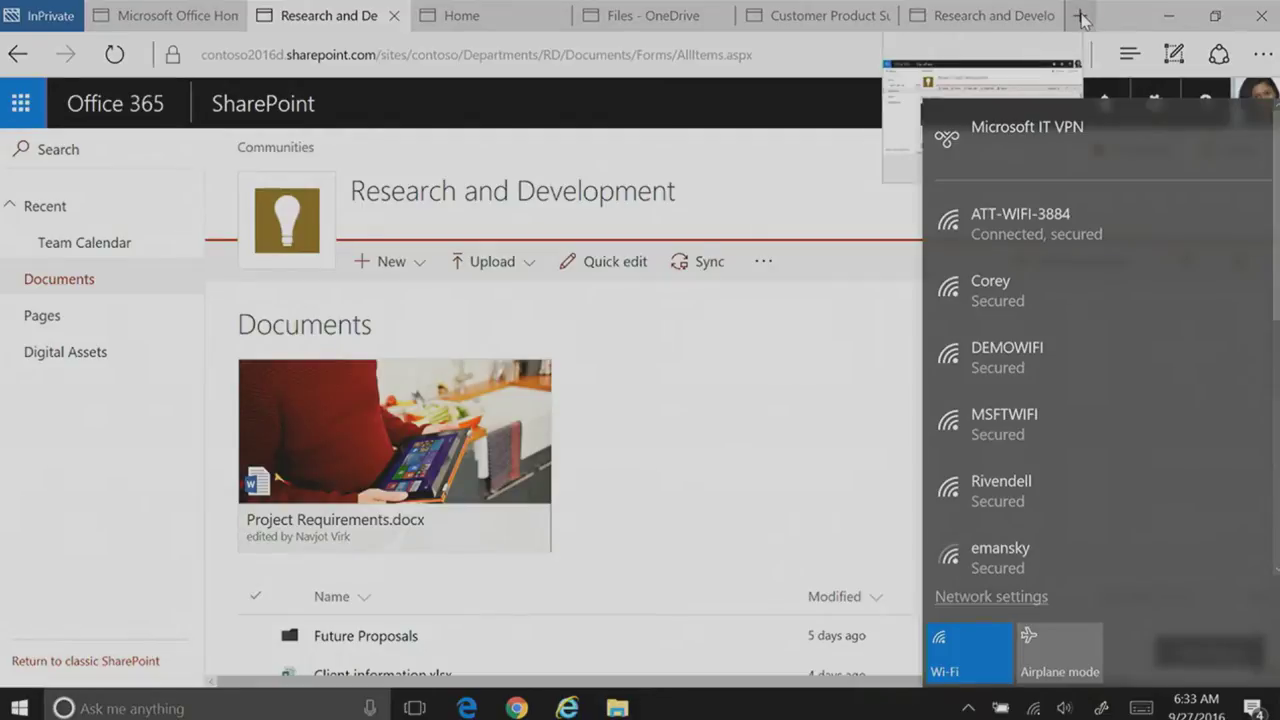
{"action": "left_click", "coordinate": [1079, 16]}
Step: Look up the public IP on ip-adress.eu (107.77.68.18, United States), then return to the library tab
{"action": "type", "text": "ip-adress.eu/"}
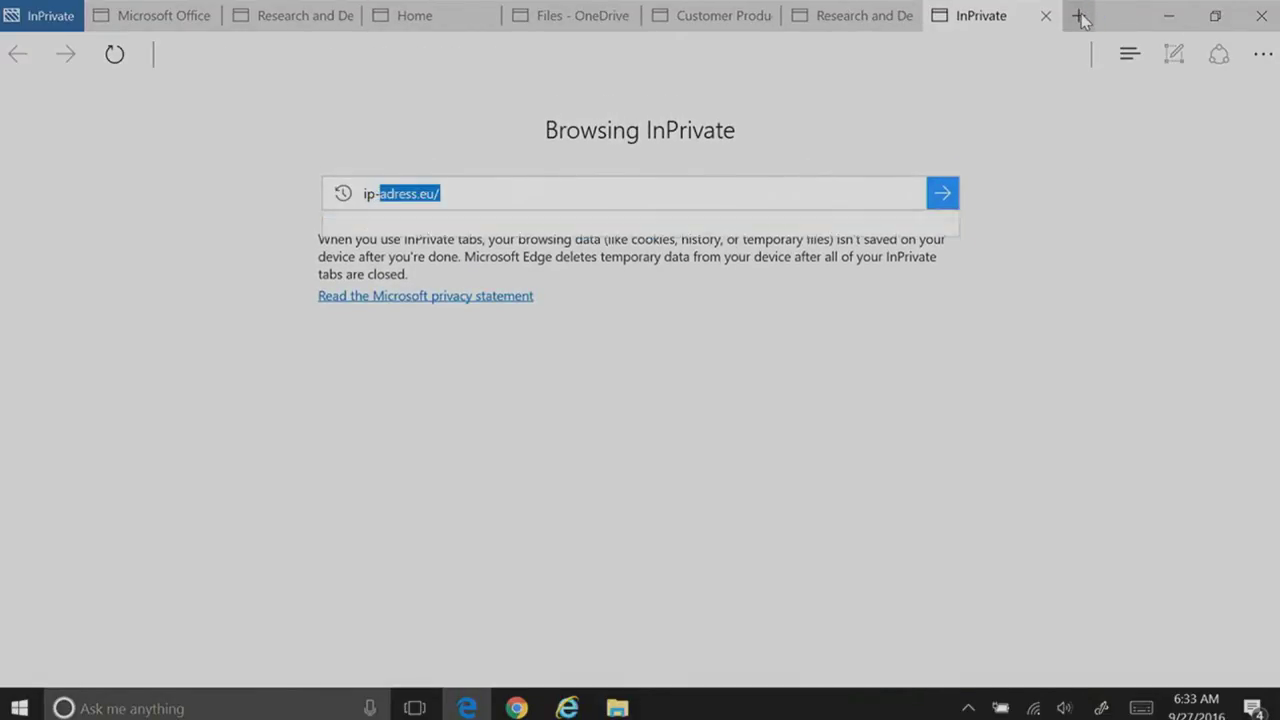
{"action": "key", "text": "Return"}
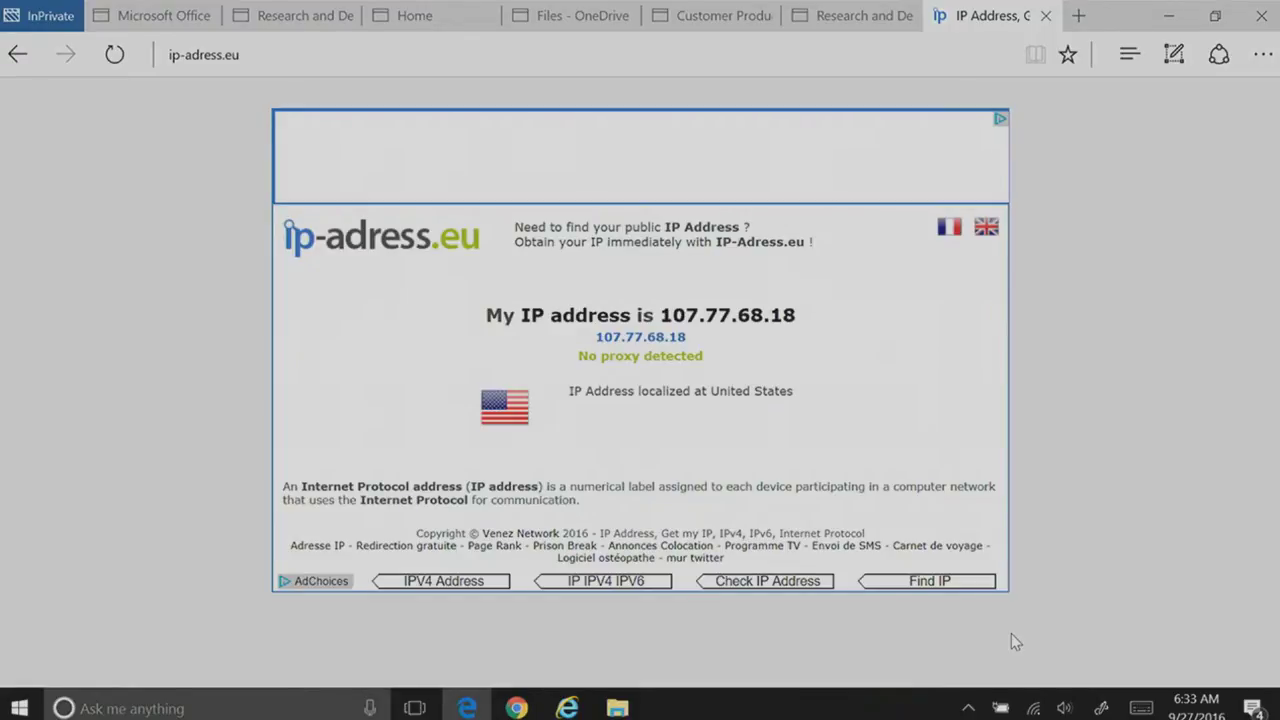
{"action": "left_click", "coordinate": [1036, 709]}
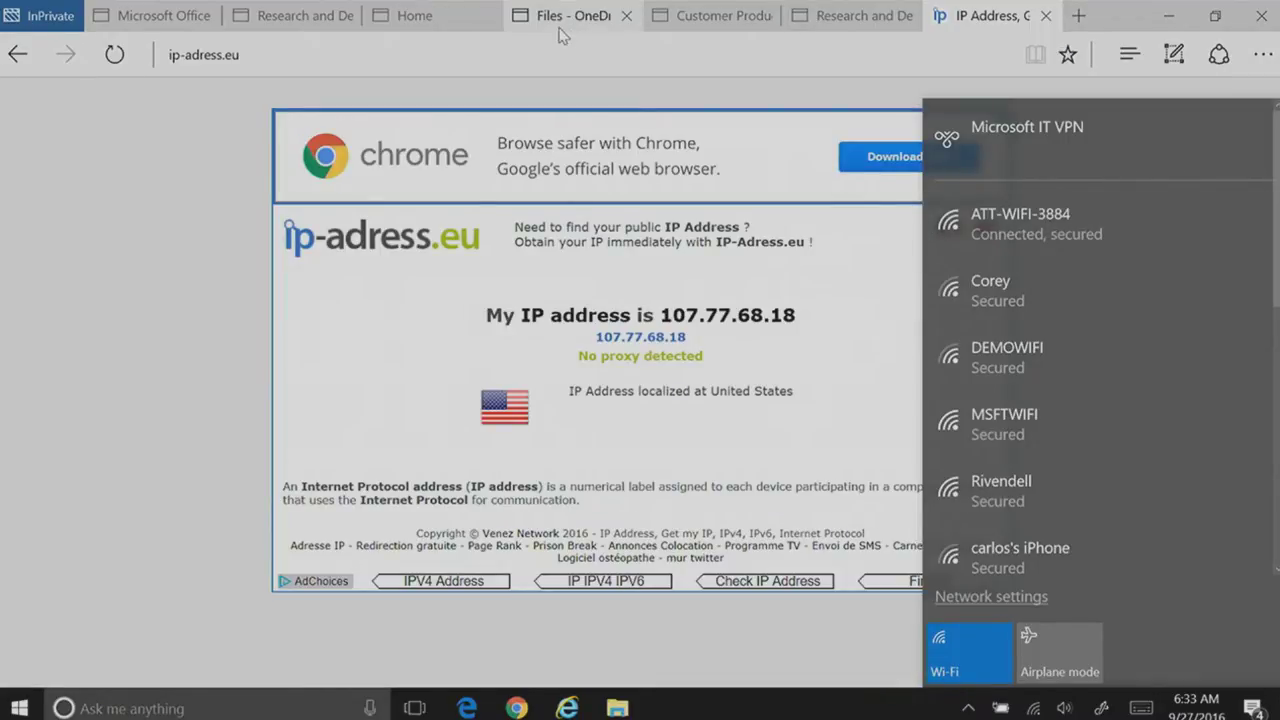
{"action": "left_click", "coordinate": [262, 17]}
{"action": "left_click", "coordinate": [456, 54]}
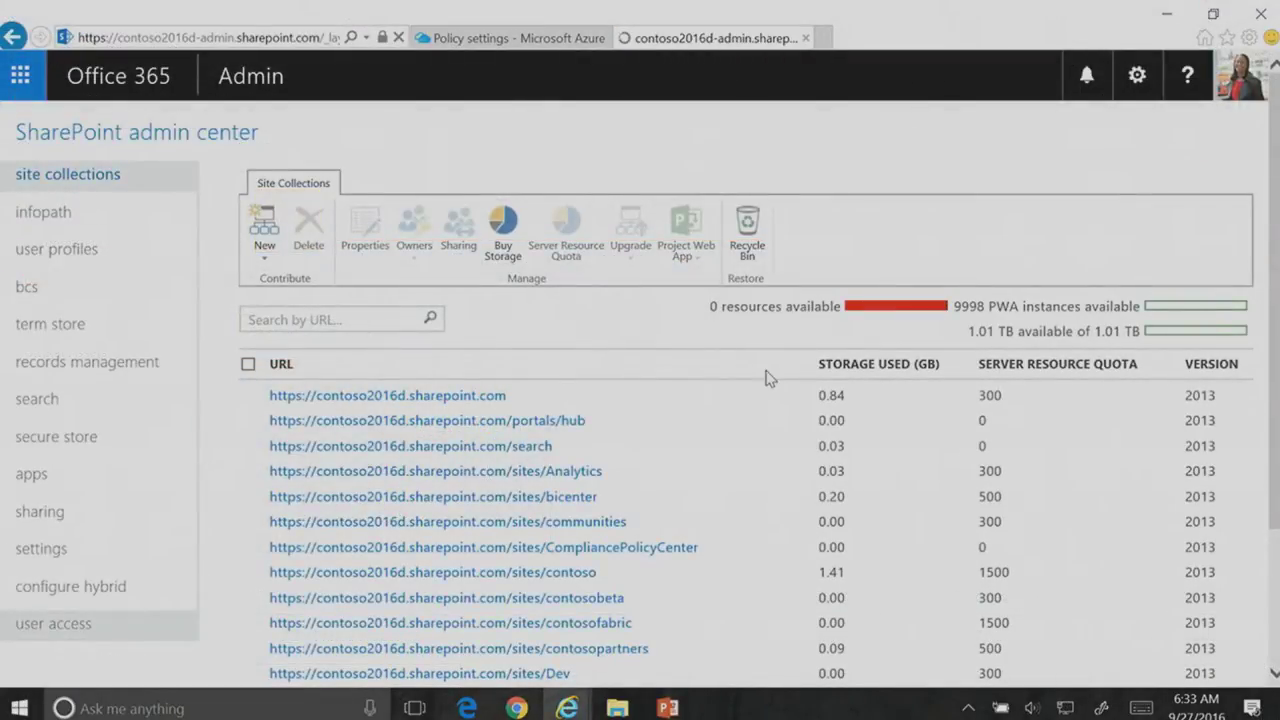
Step: Confirm location-based access is Enabled for the three allowed IP ranges and save it with OK
{"action": "scroll", "coordinate": [757, 460], "scroll_direction": "down", "scroll_amount": 3}
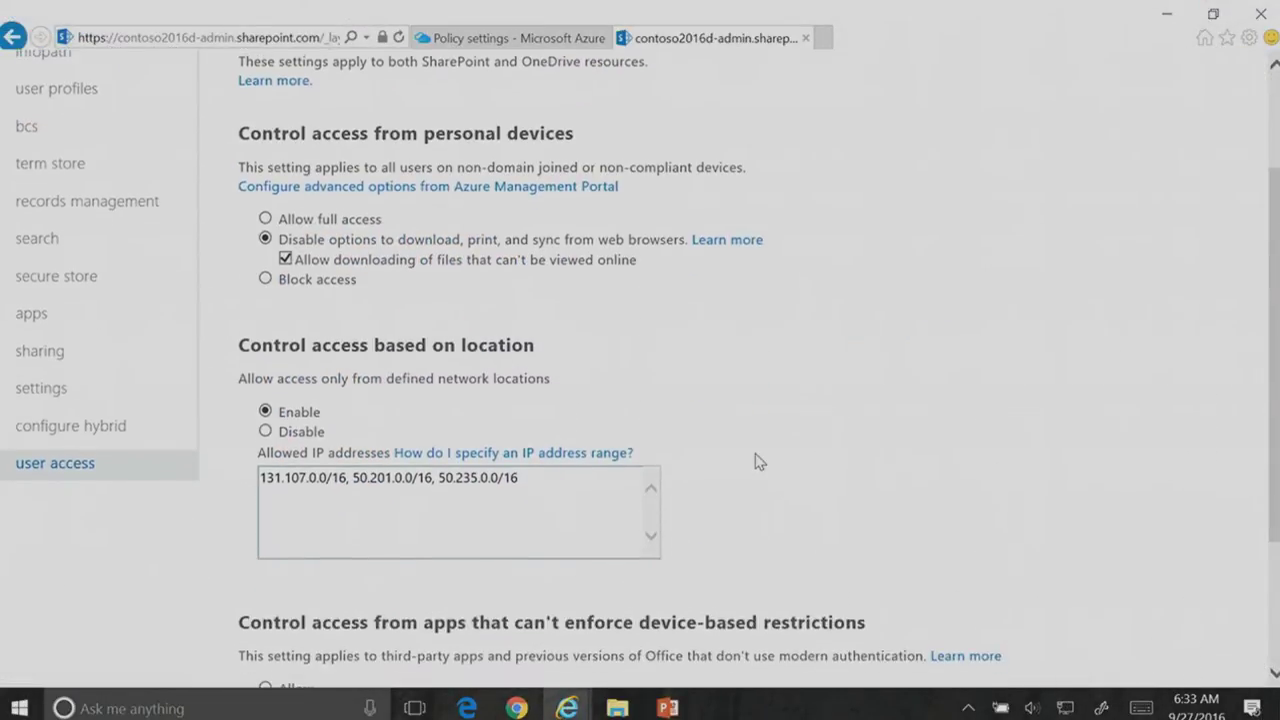
{"action": "scroll", "coordinate": [757, 460], "scroll_direction": "down", "scroll_amount": 1}
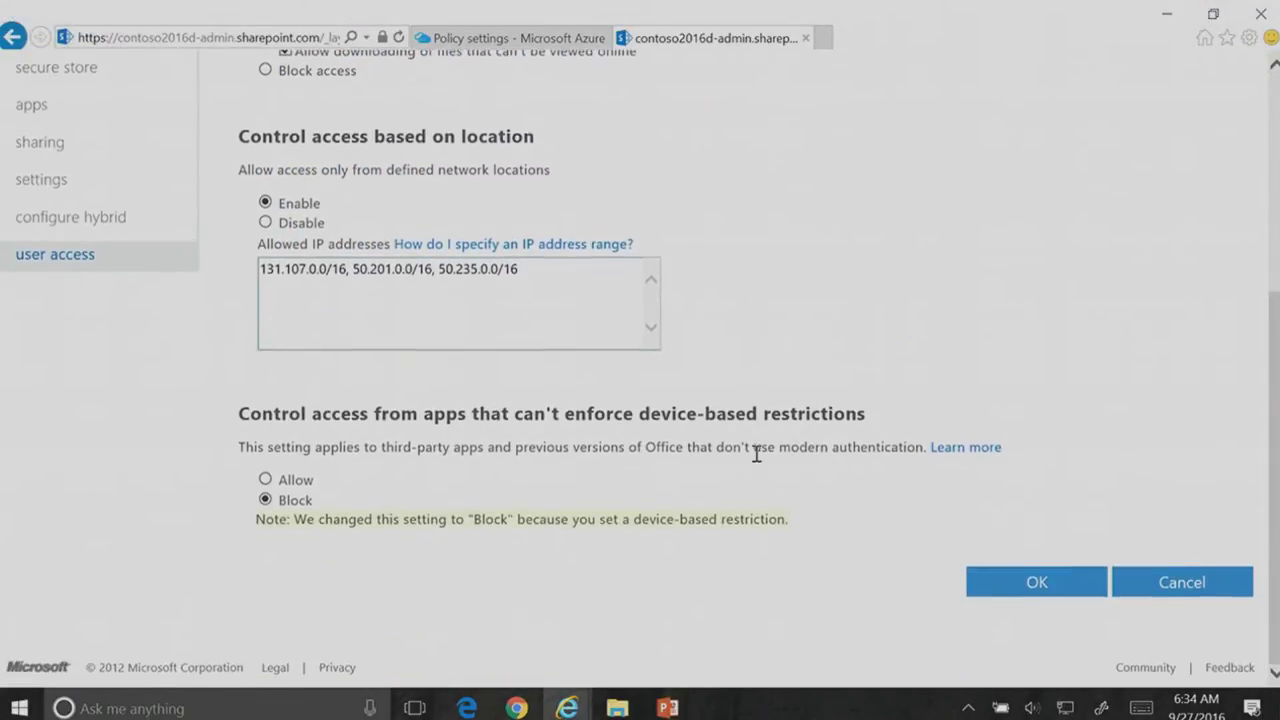
{"action": "left_click", "coordinate": [1028, 590]}
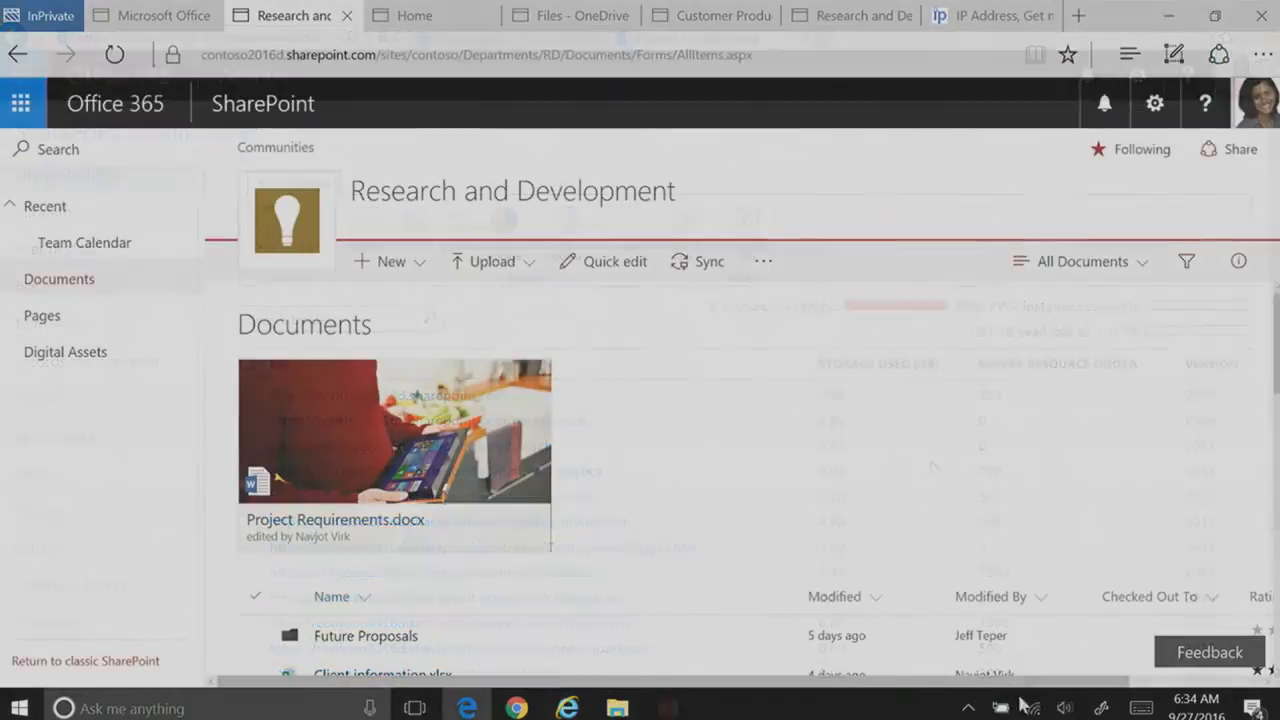
Step: Disconnect from ATT-WIFI-3884 and connect to it again
{"action": "left_click", "coordinate": [1036, 708]}
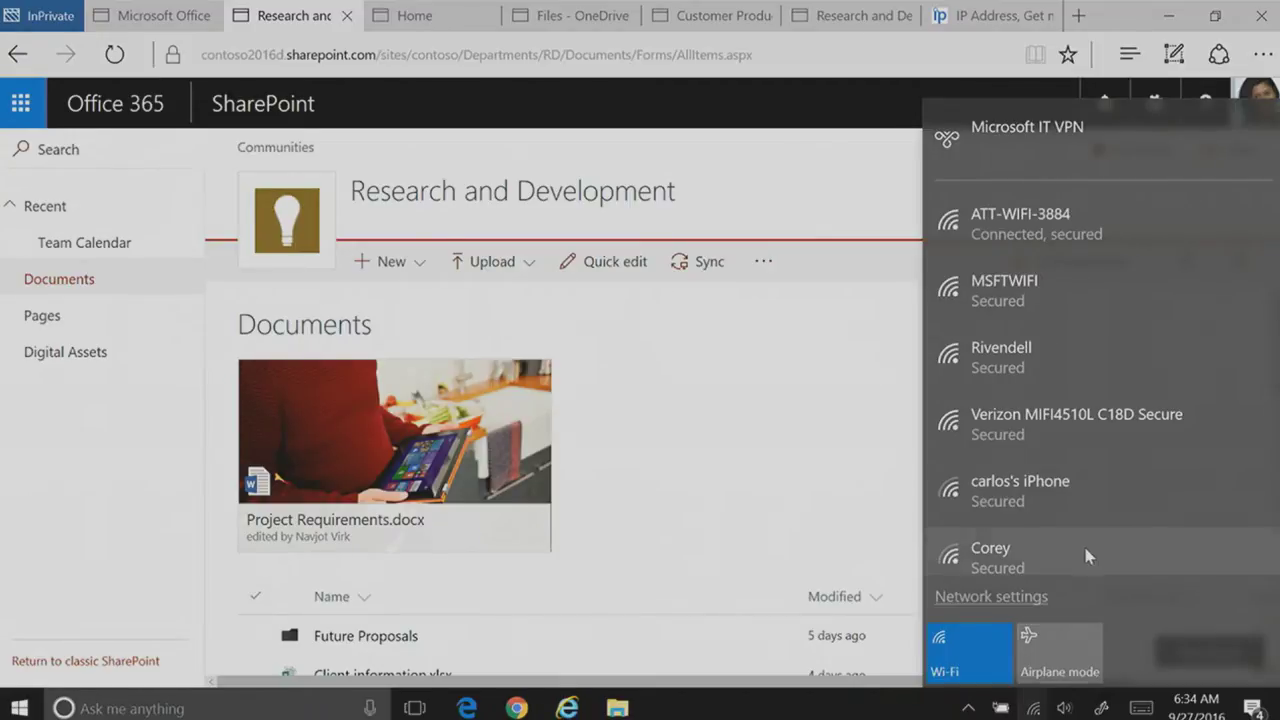
{"action": "scroll", "coordinate": [1132, 506], "scroll_direction": "down", "scroll_amount": 5}
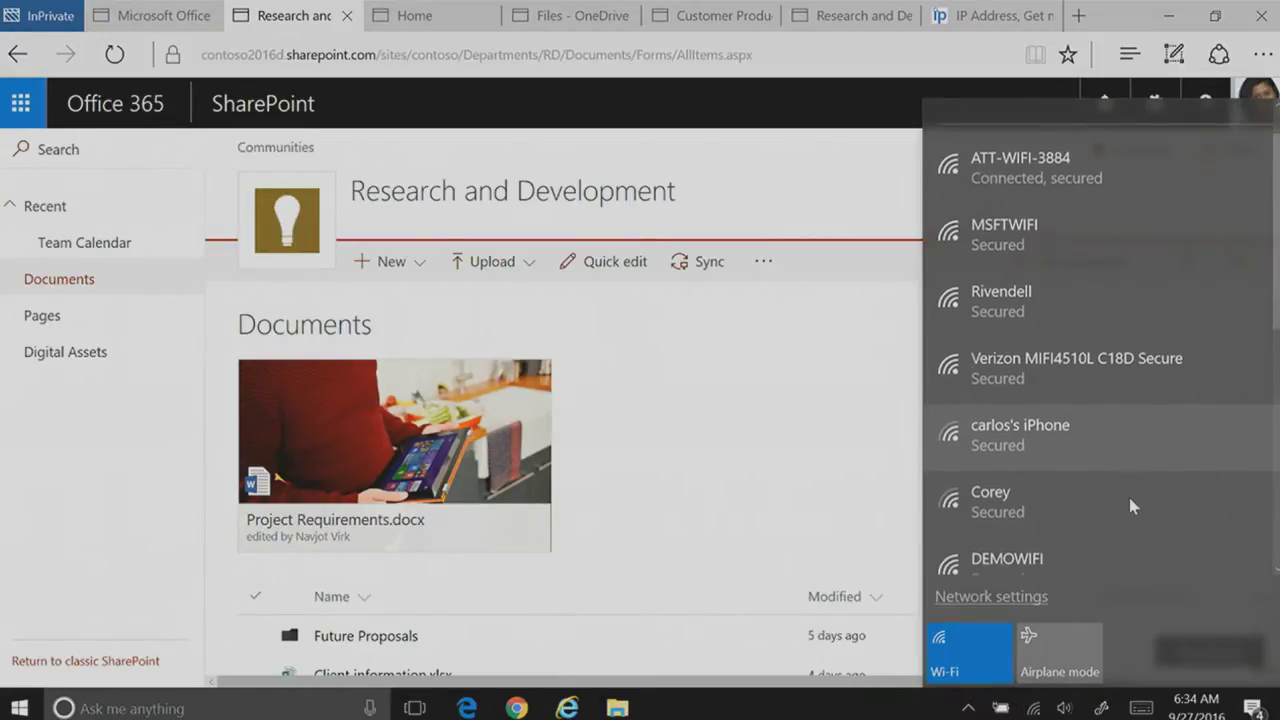
{"action": "scroll", "coordinate": [1131, 505], "scroll_direction": "up", "scroll_amount": 5}
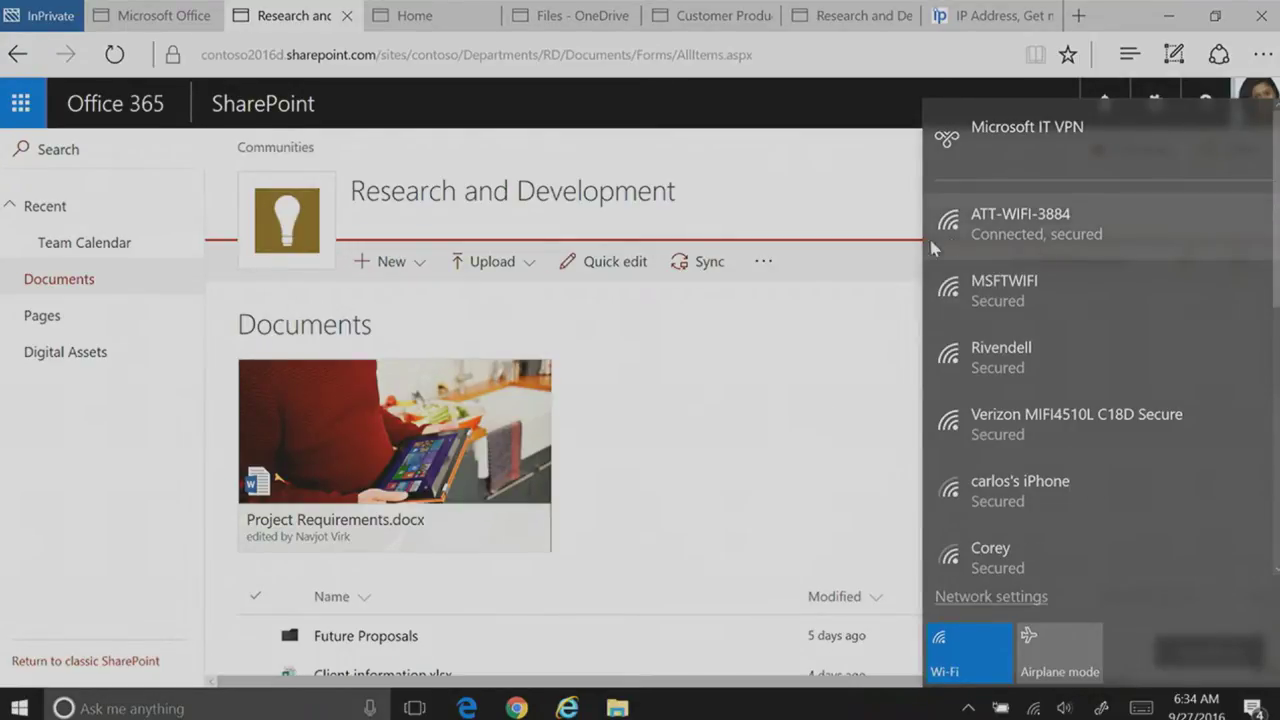
{"action": "left_click", "coordinate": [1026, 234]}
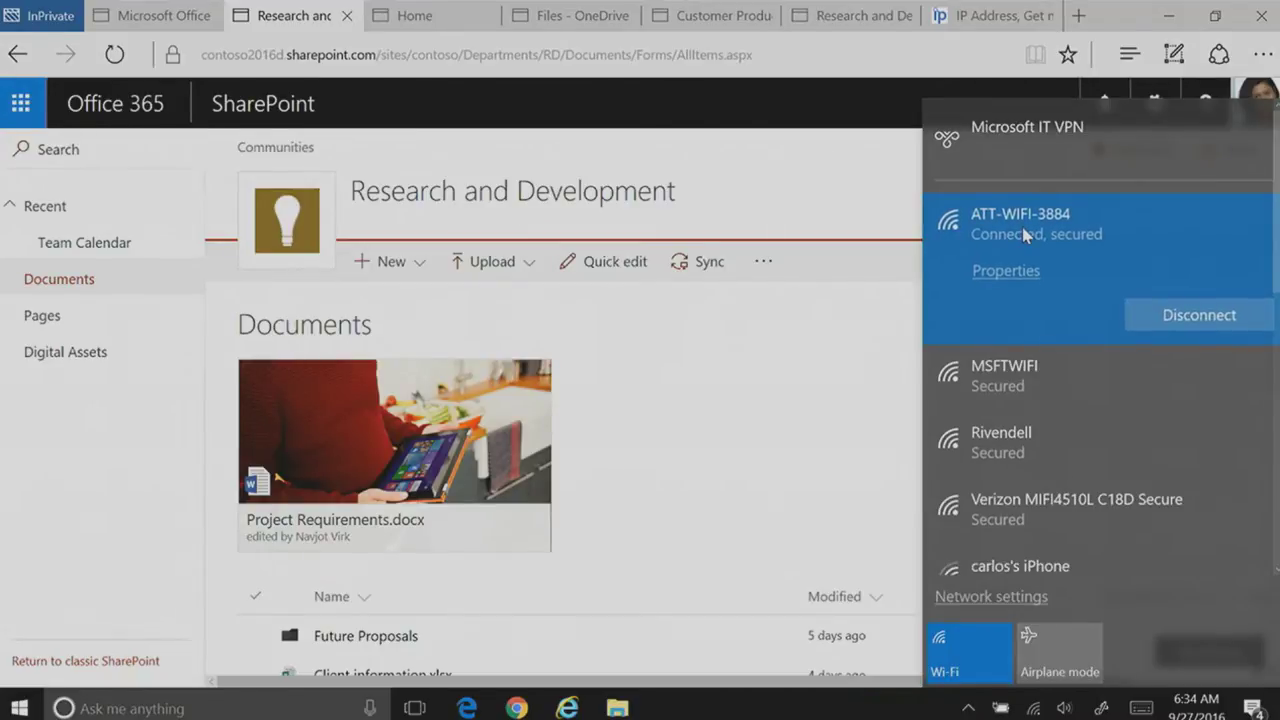
{"action": "left_click", "coordinate": [1205, 317]}
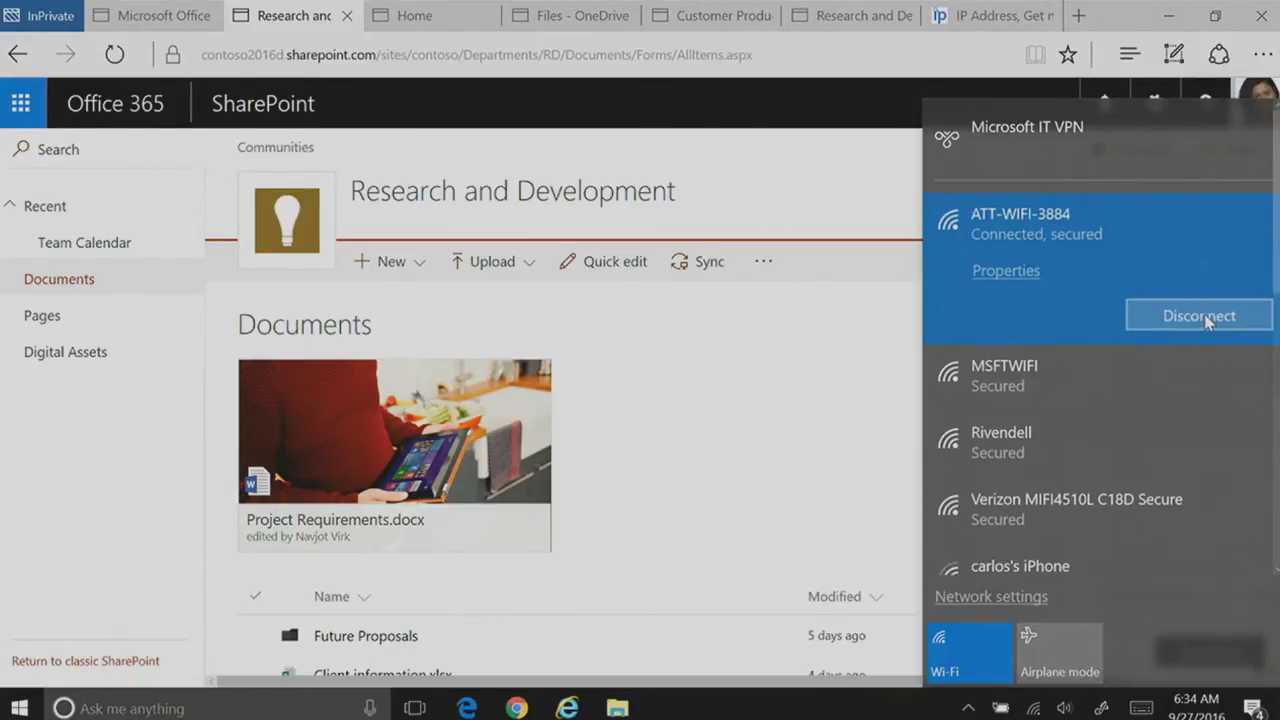
{"action": "left_click", "coordinate": [1207, 318]}
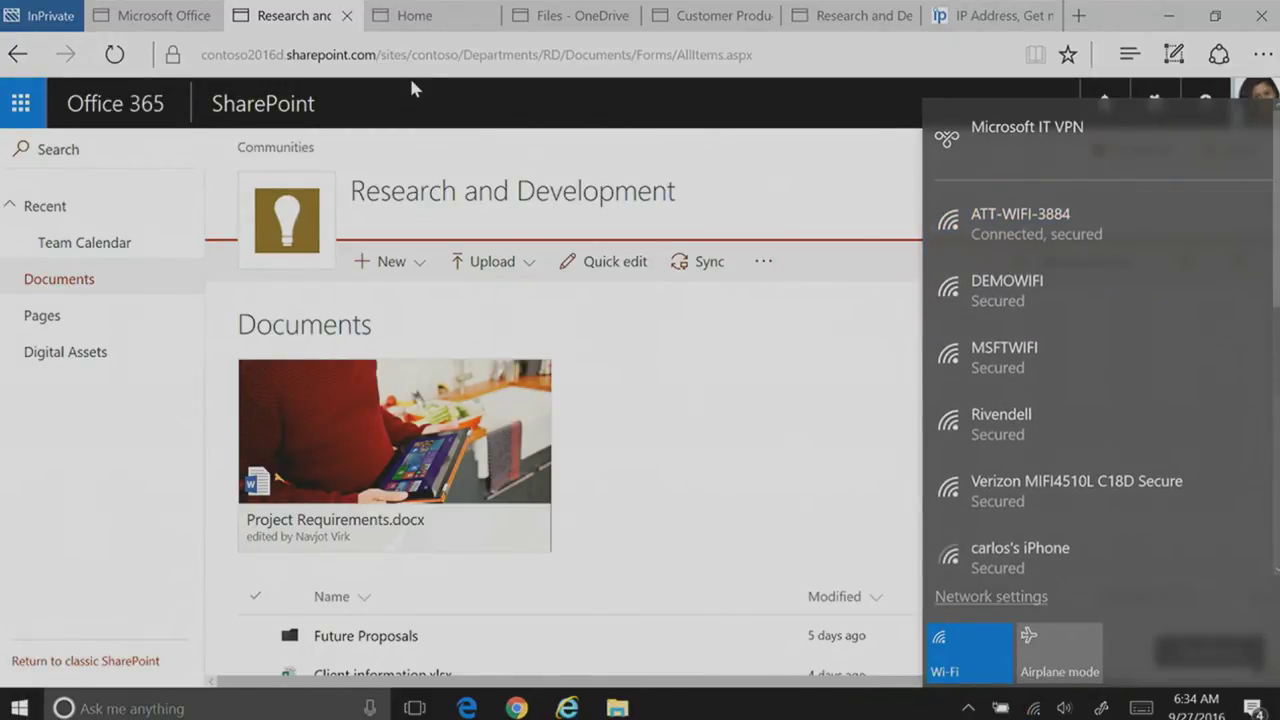
Step: Reload the Research and Development library and bring up the network settings
{"action": "left_click", "coordinate": [477, 55]}
{"action": "key", "text": "Return"}
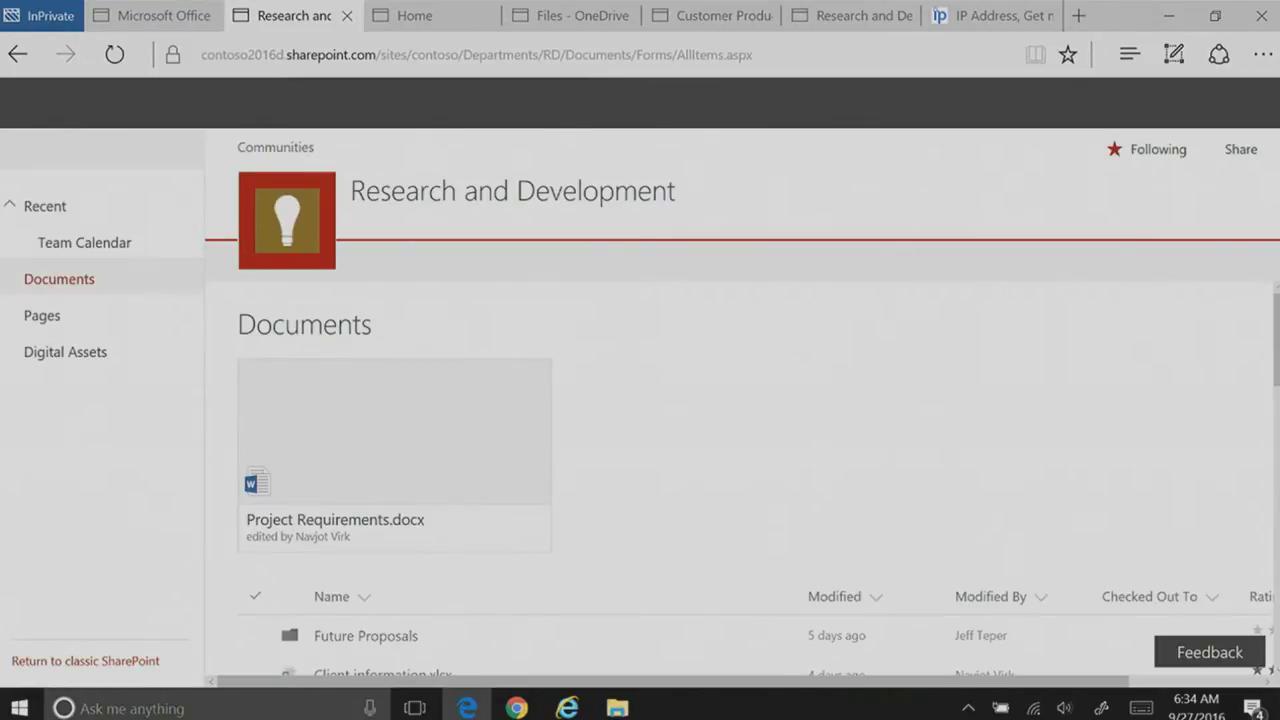
{"action": "left_click", "coordinate": [1034, 708]}
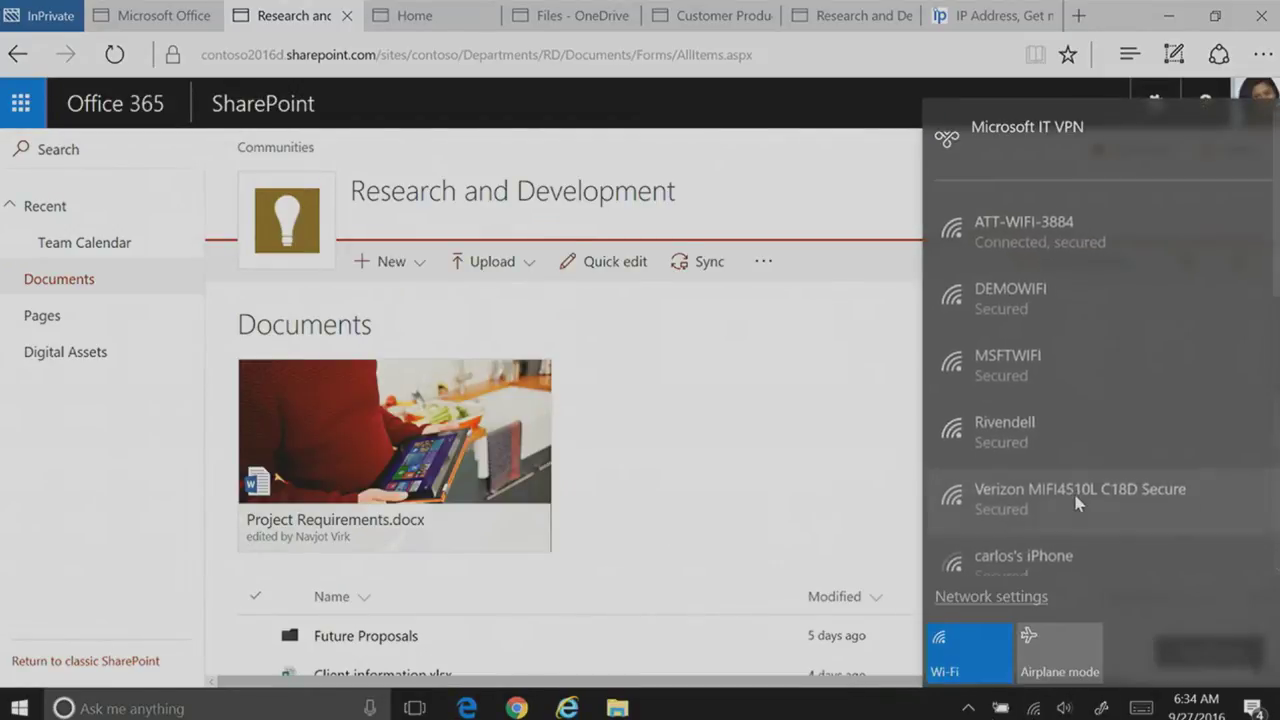
{"action": "left_click", "coordinate": [991, 595]}
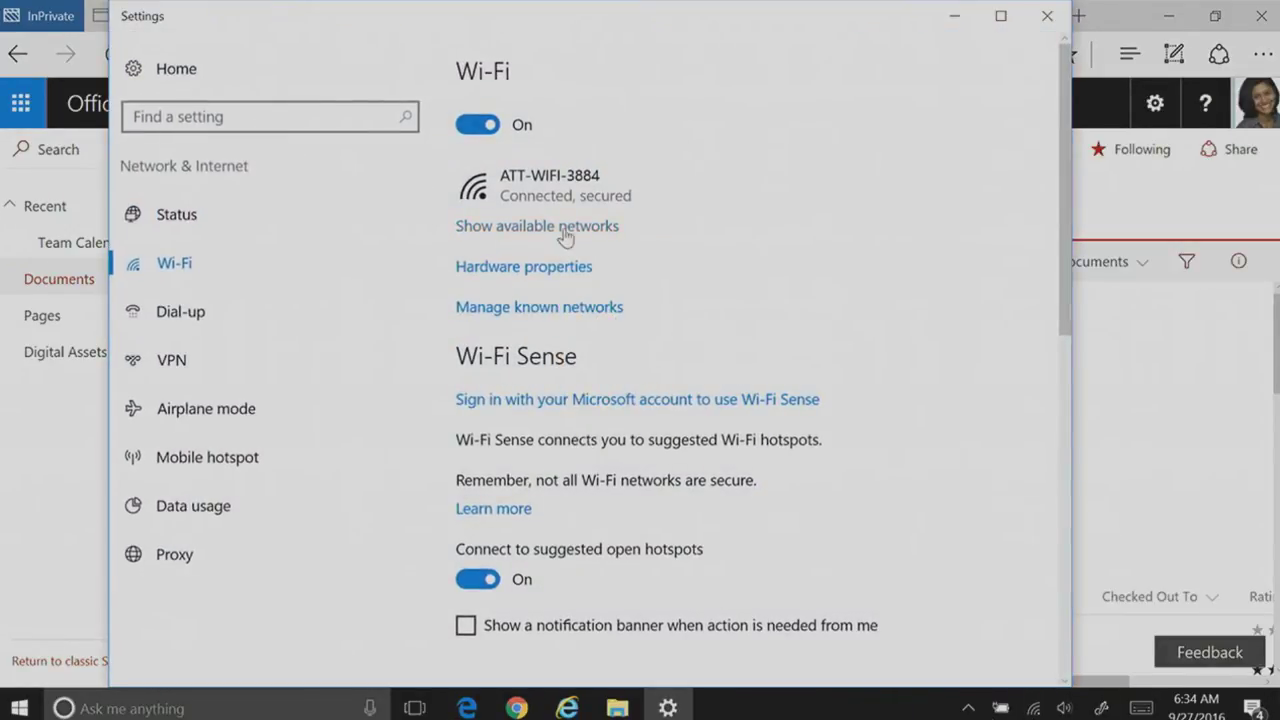
Step: Forget the saved ATT-WIFI-3884 network in Wi-Fi settings
{"action": "left_click", "coordinate": [556, 310]}
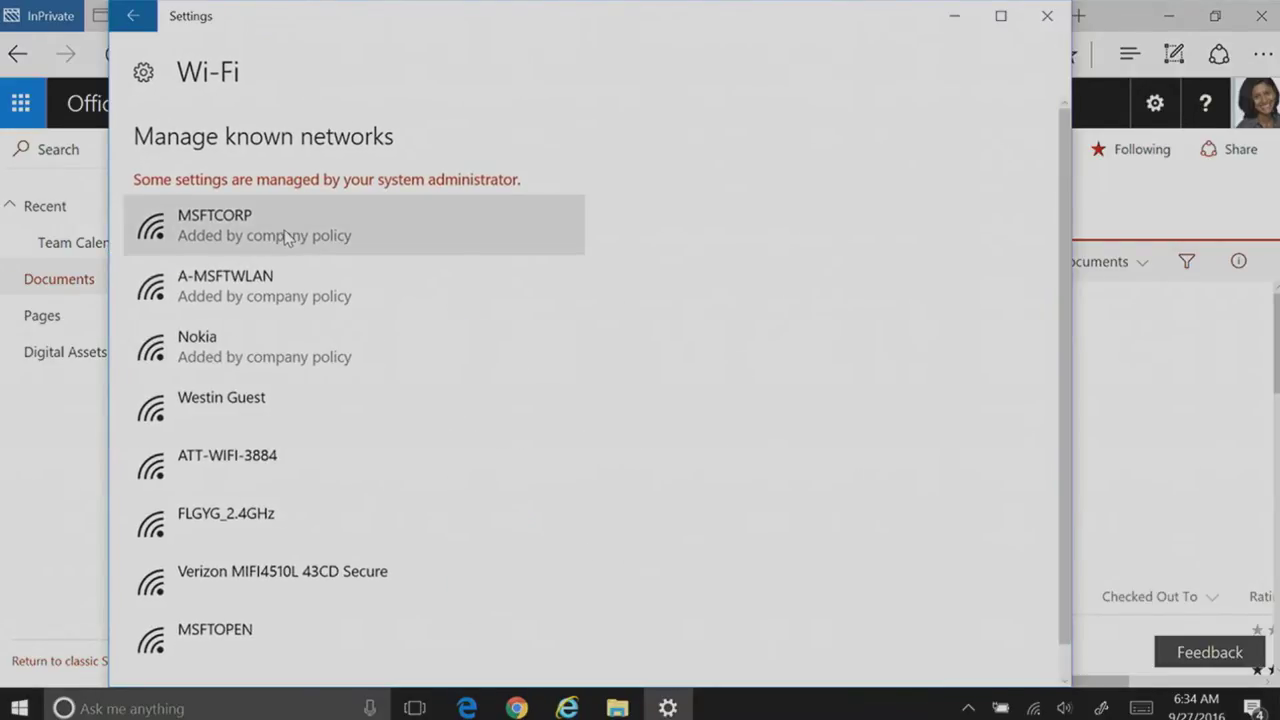
{"action": "left_click", "coordinate": [257, 464]}
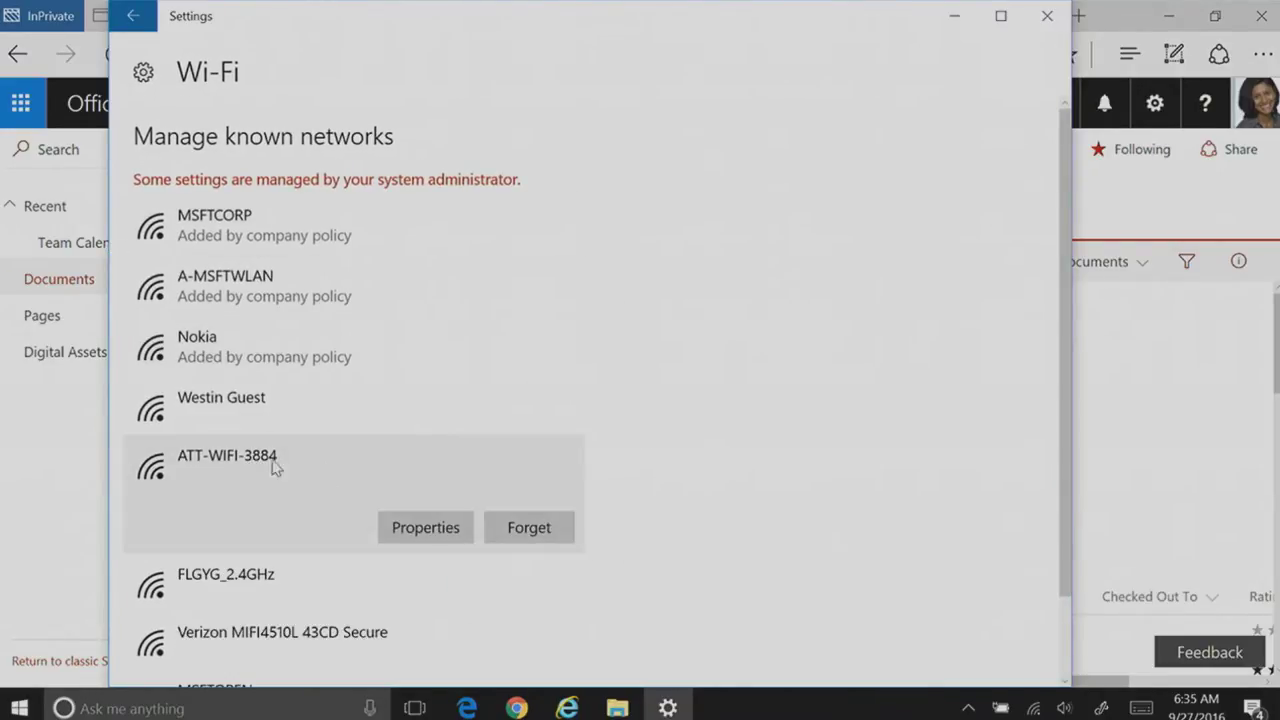
{"action": "left_click", "coordinate": [535, 529]}
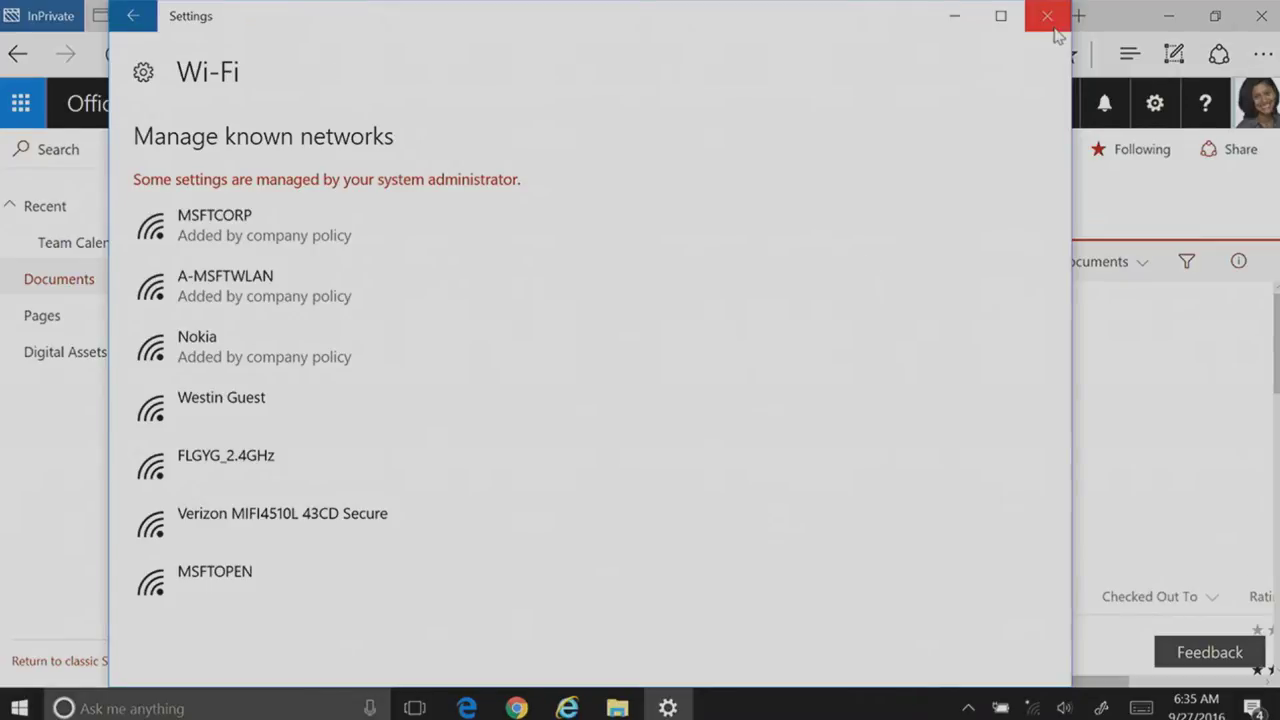
{"action": "left_click", "coordinate": [1047, 15]}
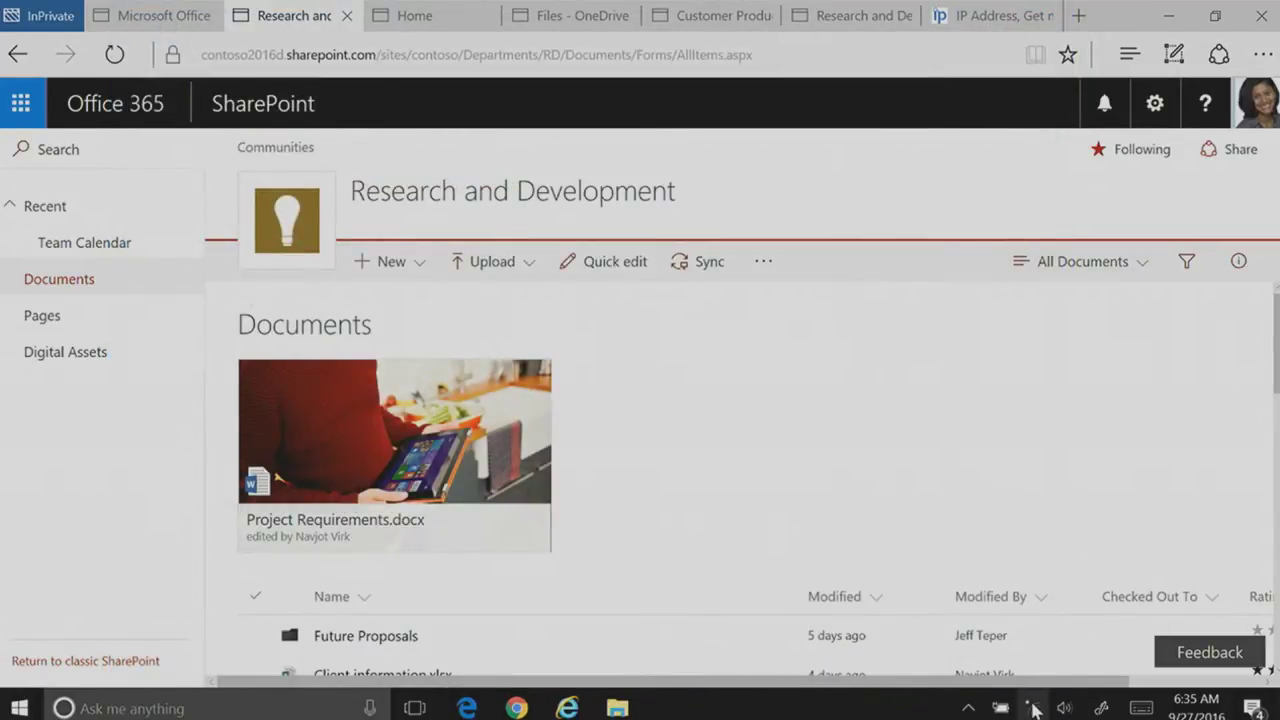
Step: Connect to ATT-WIFI-3884 again by entering the network security key
{"action": "left_click", "coordinate": [1032, 708]}
{"action": "left_click", "coordinate": [1034, 218]}
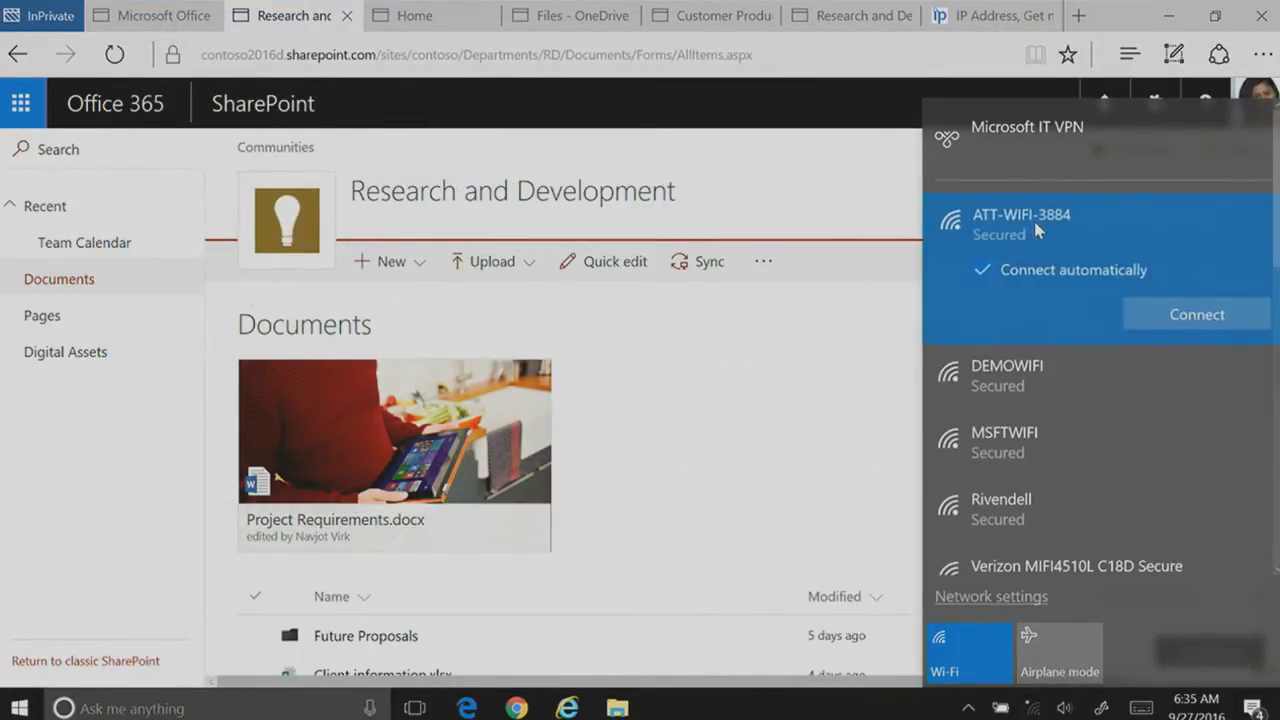
{"action": "left_click", "coordinate": [1176, 330]}
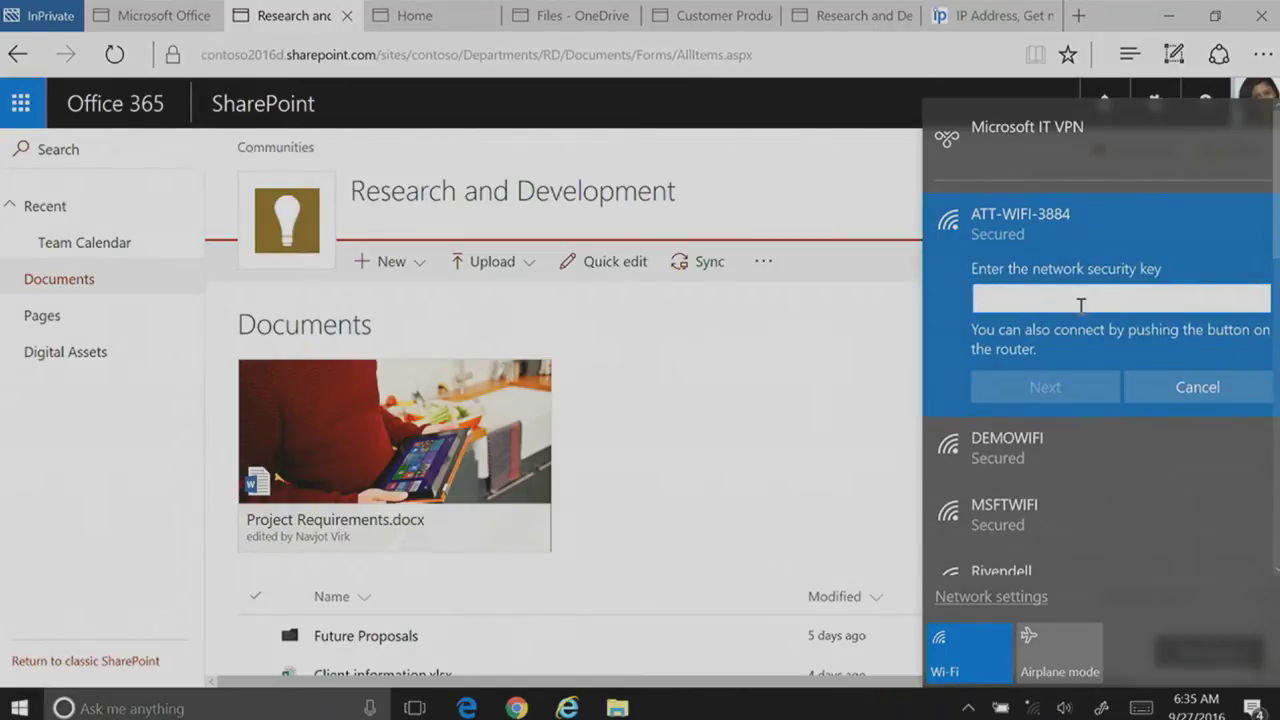
{"action": "left_click", "coordinate": [1200, 389]}
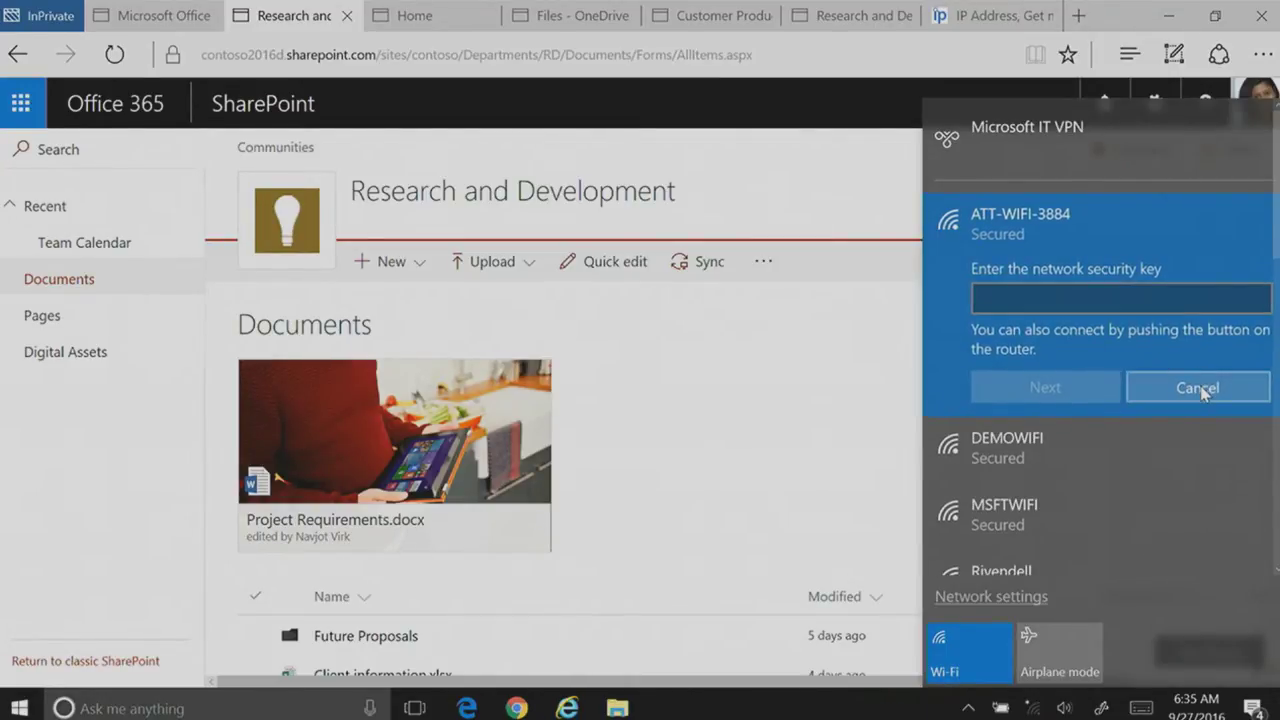
{"action": "left_click", "coordinate": [1029, 226]}
{"action": "left_click", "coordinate": [1138, 310]}
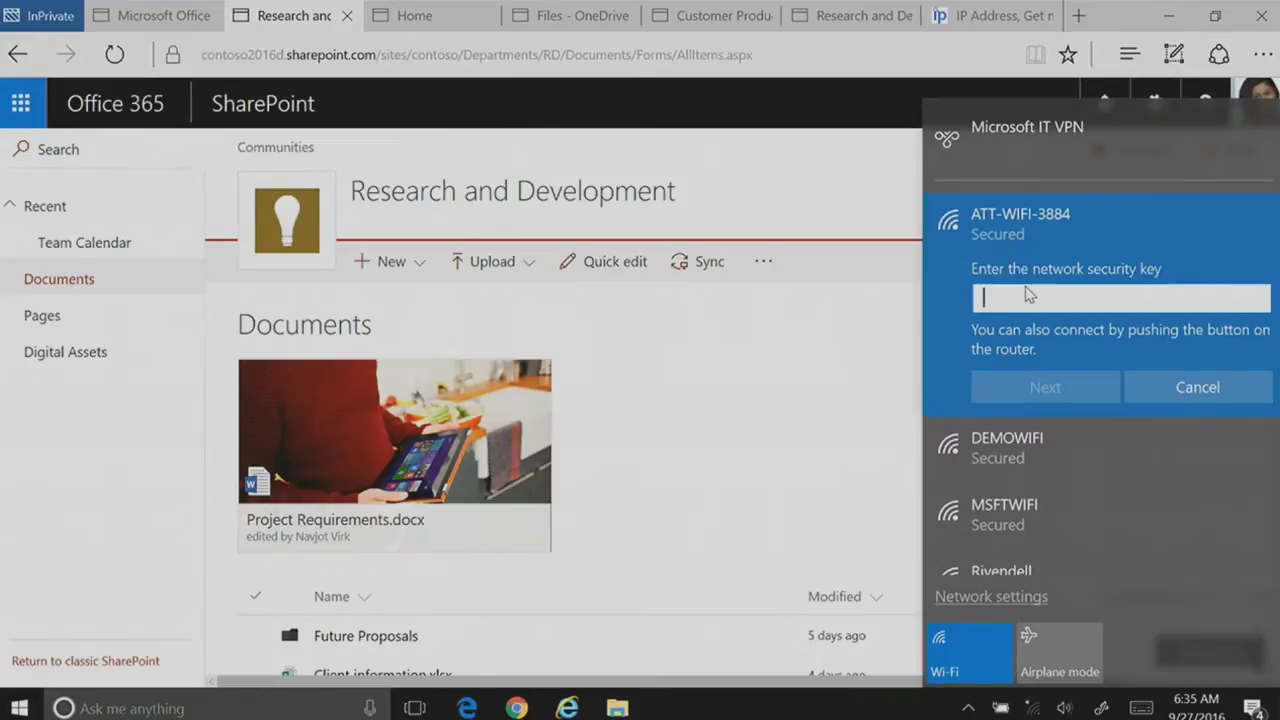
{"action": "type", "text": "•••••"}
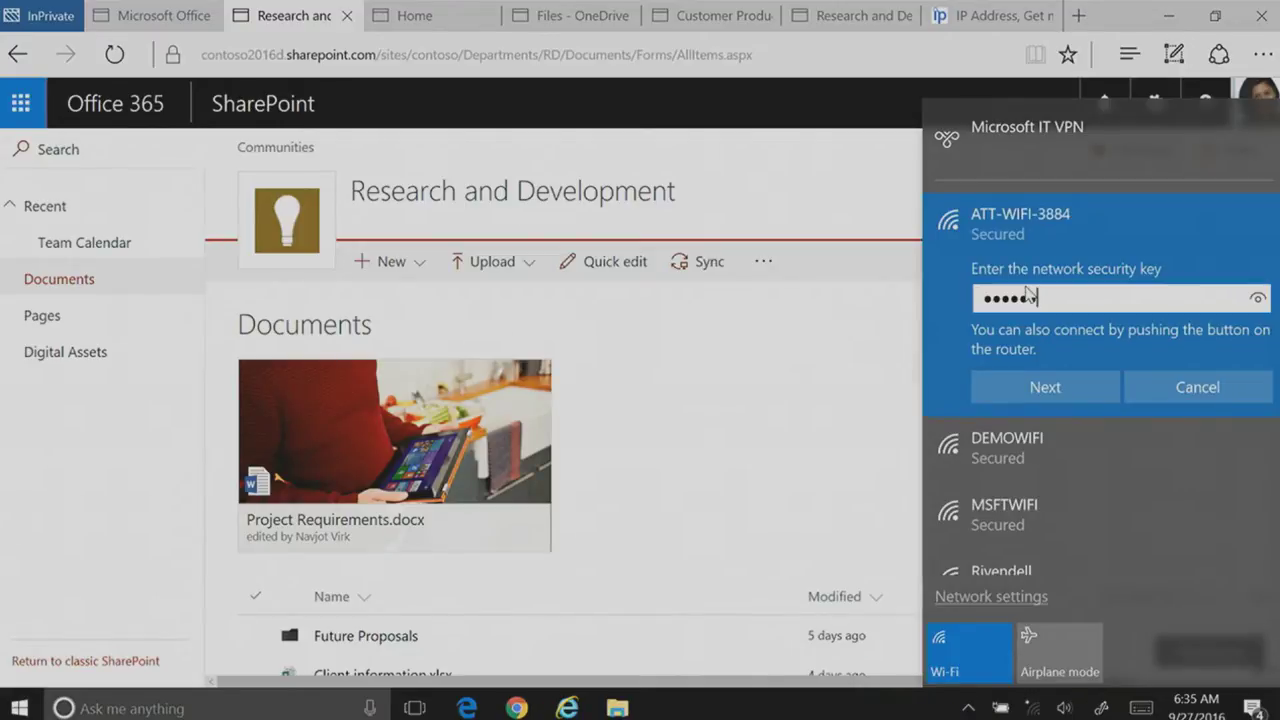
{"action": "type", "text": "••"}
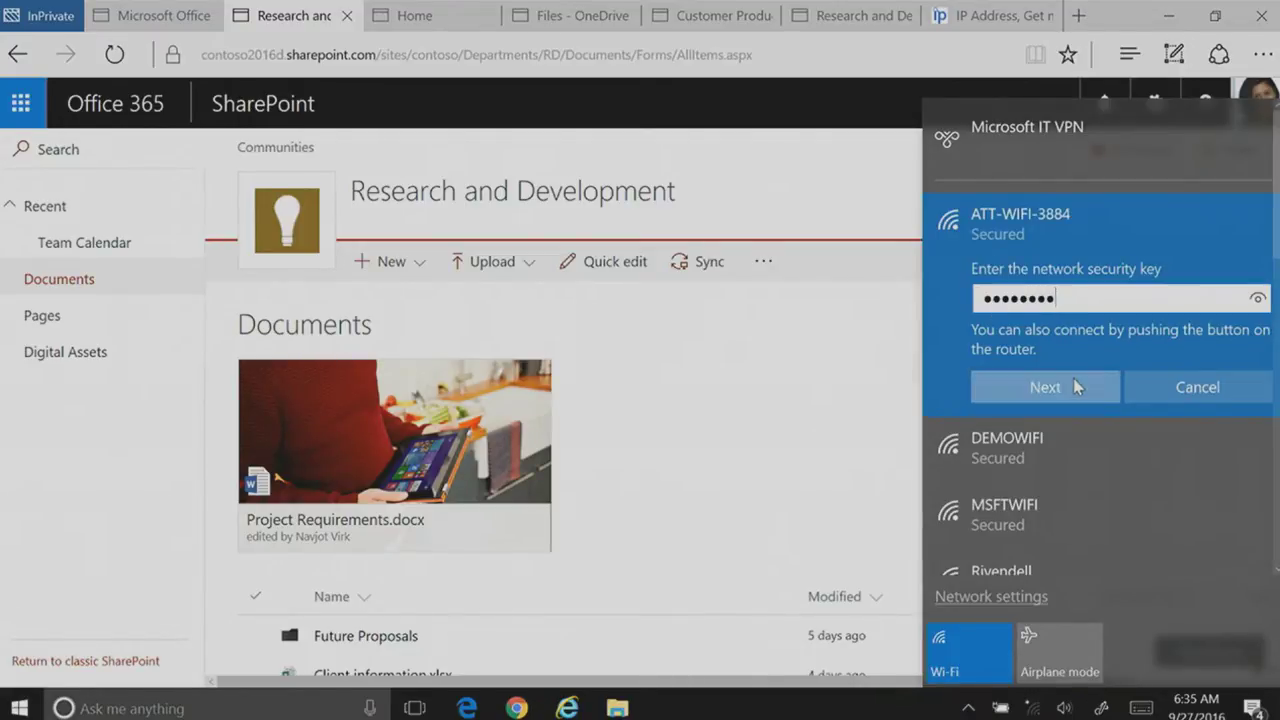
{"action": "left_click", "coordinate": [1074, 384]}
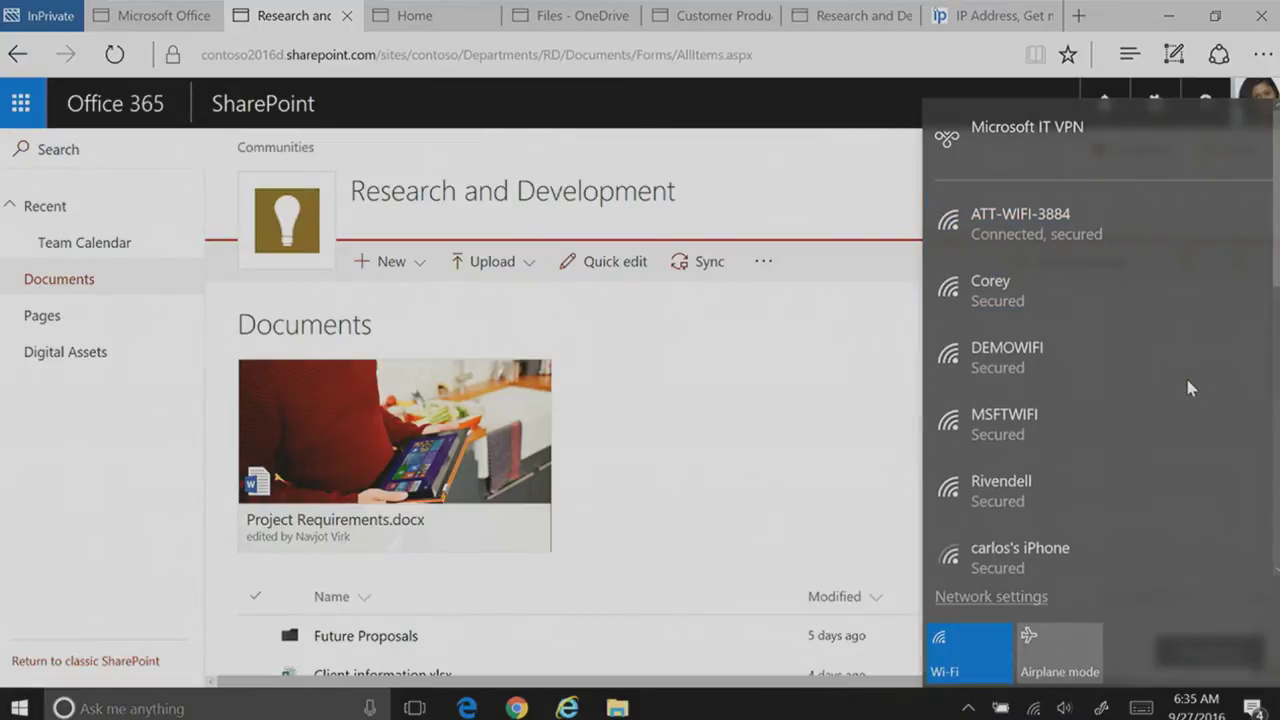
Step: Reload the Research and Development library on the new network
{"action": "left_click", "coordinate": [620, 55]}
{"action": "key", "text": "Return"}
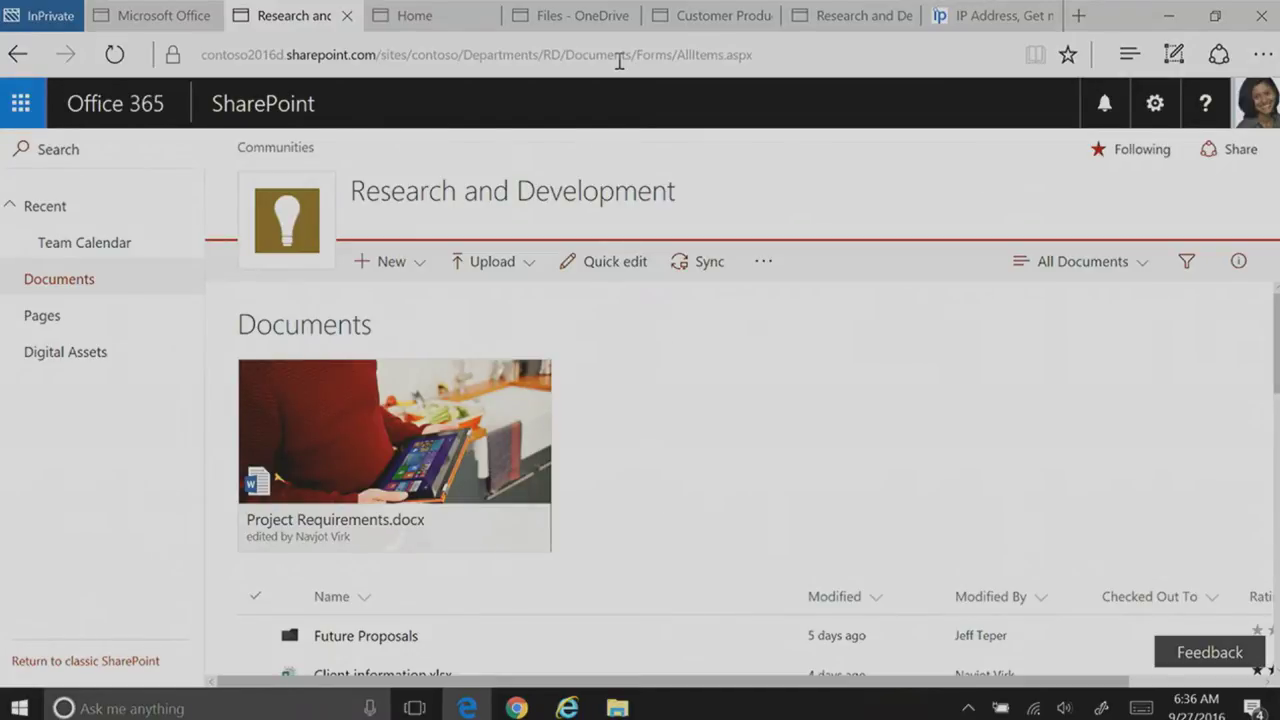
{"action": "scroll", "coordinate": [740, 470], "scroll_direction": "down", "scroll_amount": 1}
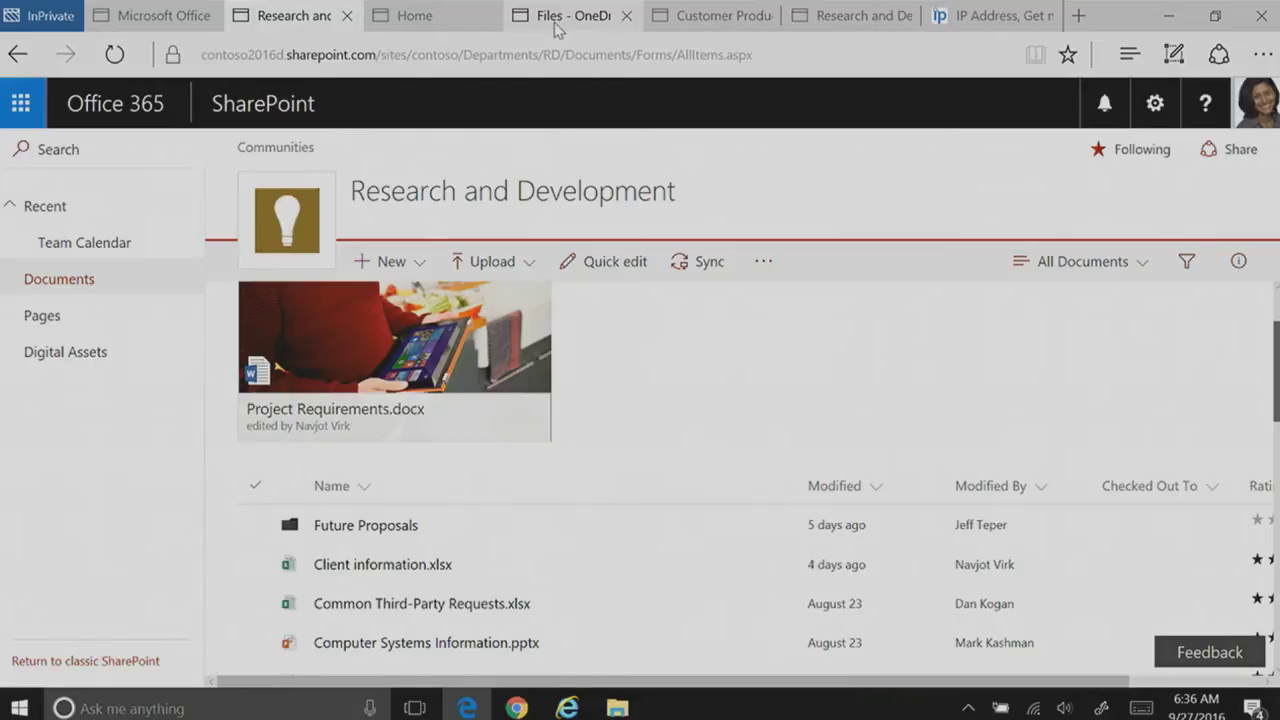
Step: Select and copy the library's full web address
{"action": "mouse_move", "coordinate": [557, 30]}
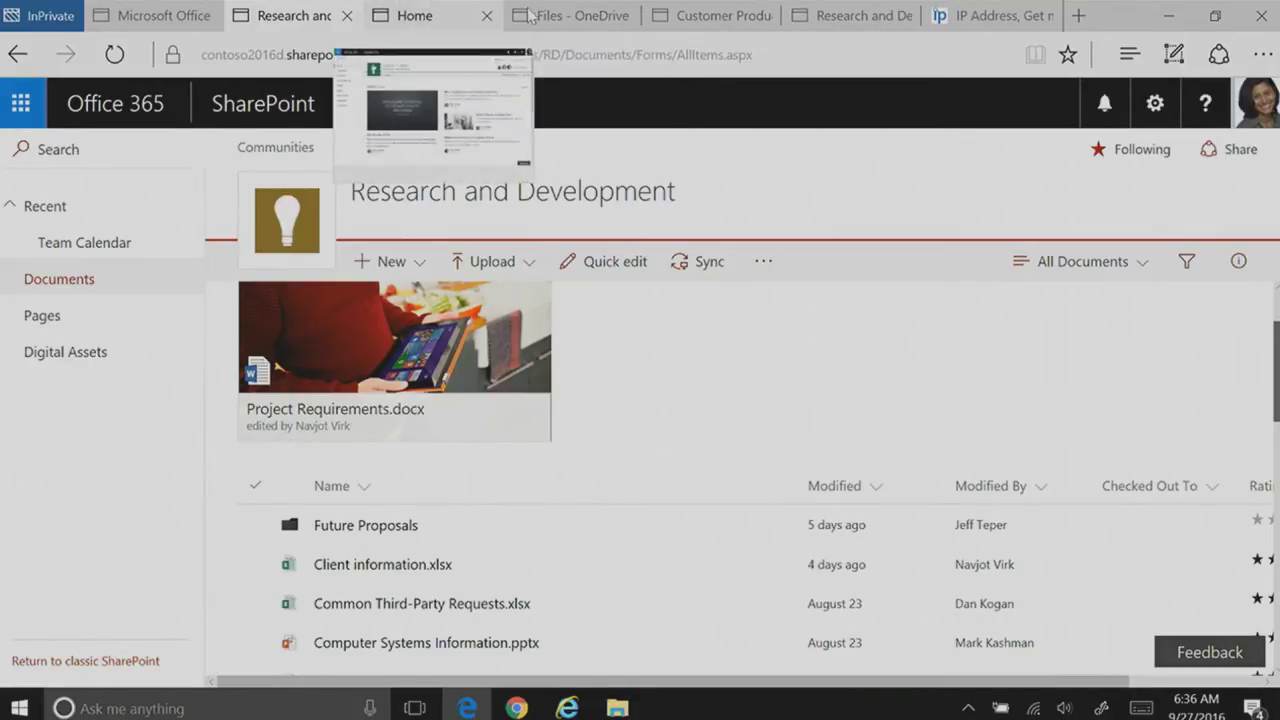
{"action": "mouse_move", "coordinate": [713, 18]}
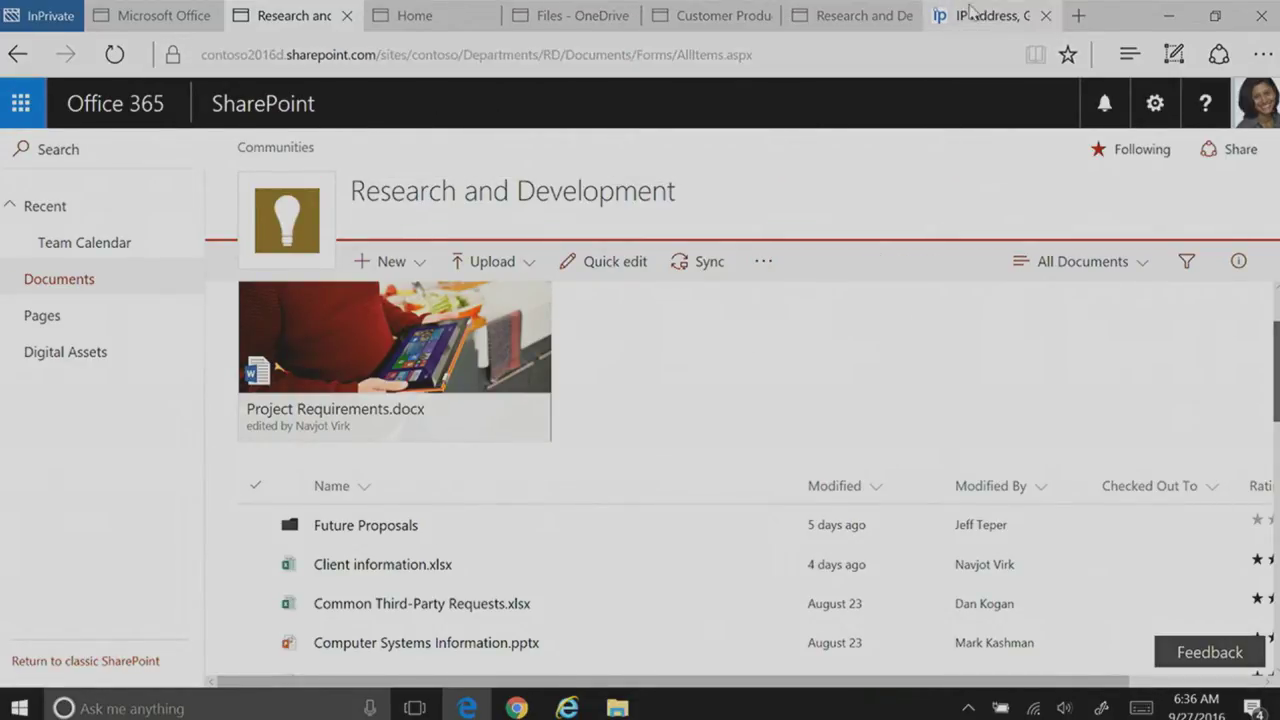
{"action": "mouse_move", "coordinate": [978, 25]}
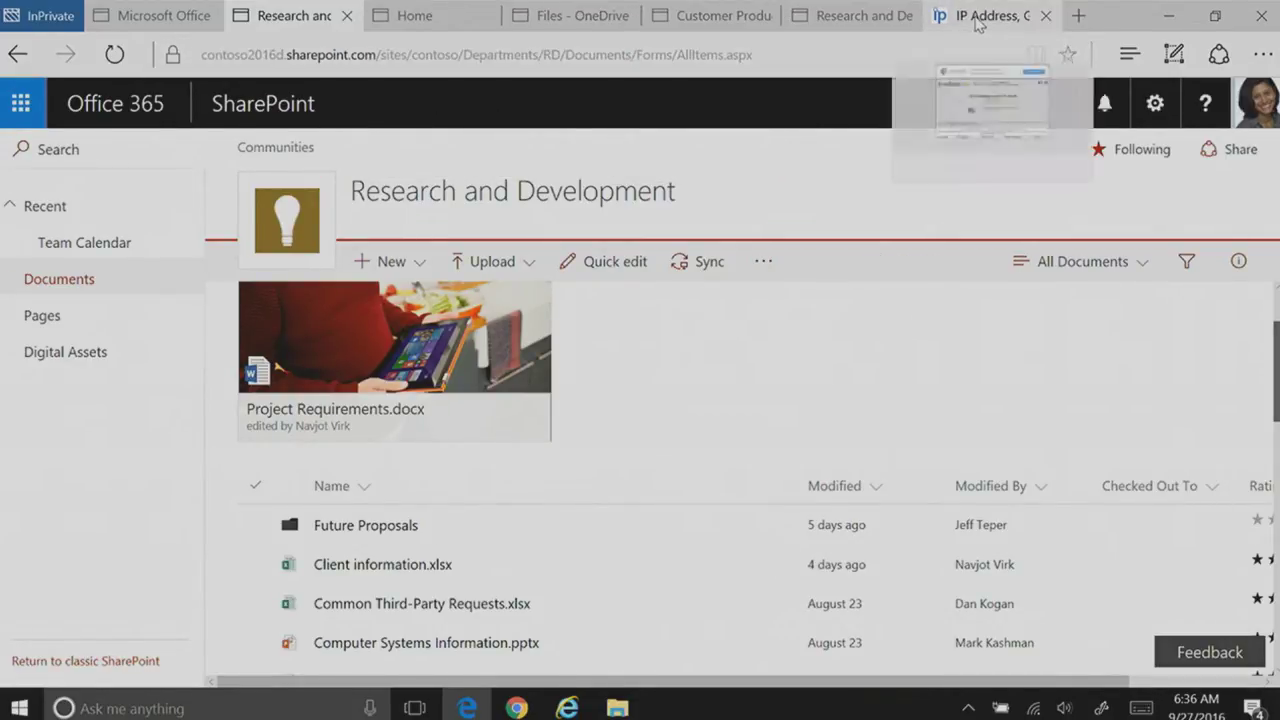
{"action": "left_click", "coordinate": [490, 54]}
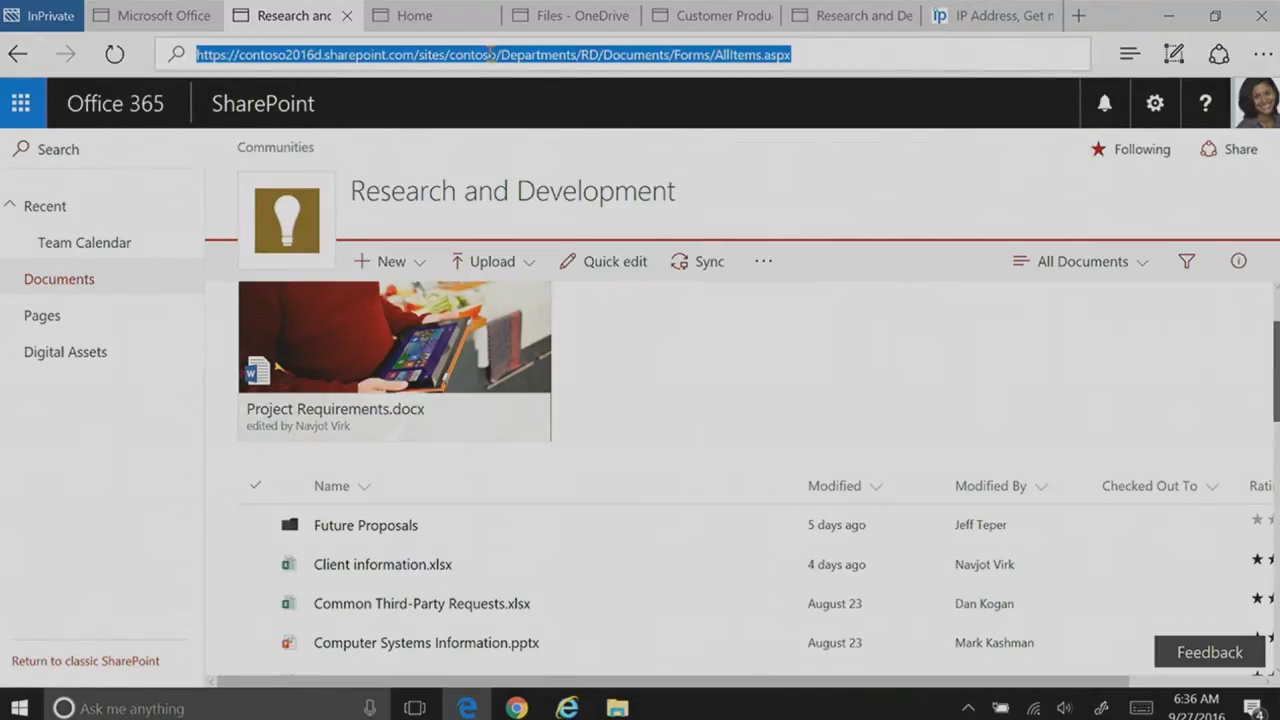
{"action": "key", "text": "XF86AudioLowerVolume"}
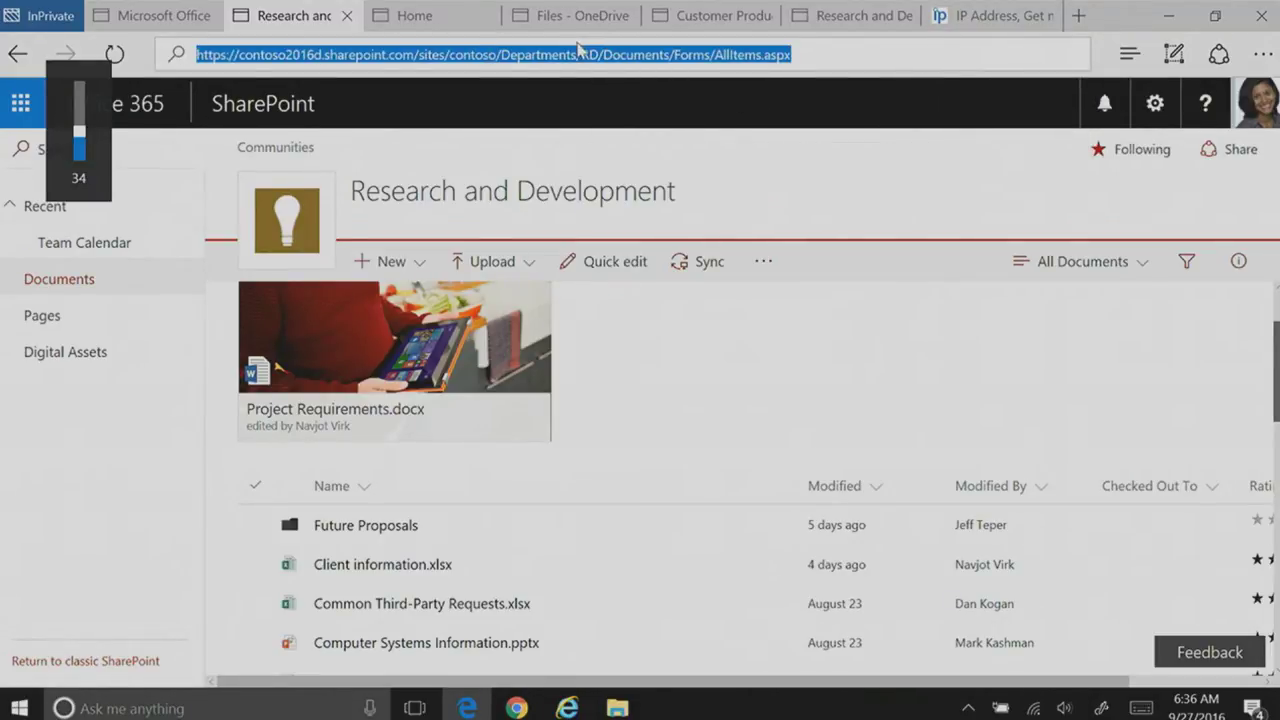
{"action": "left_click", "coordinate": [581, 54]}
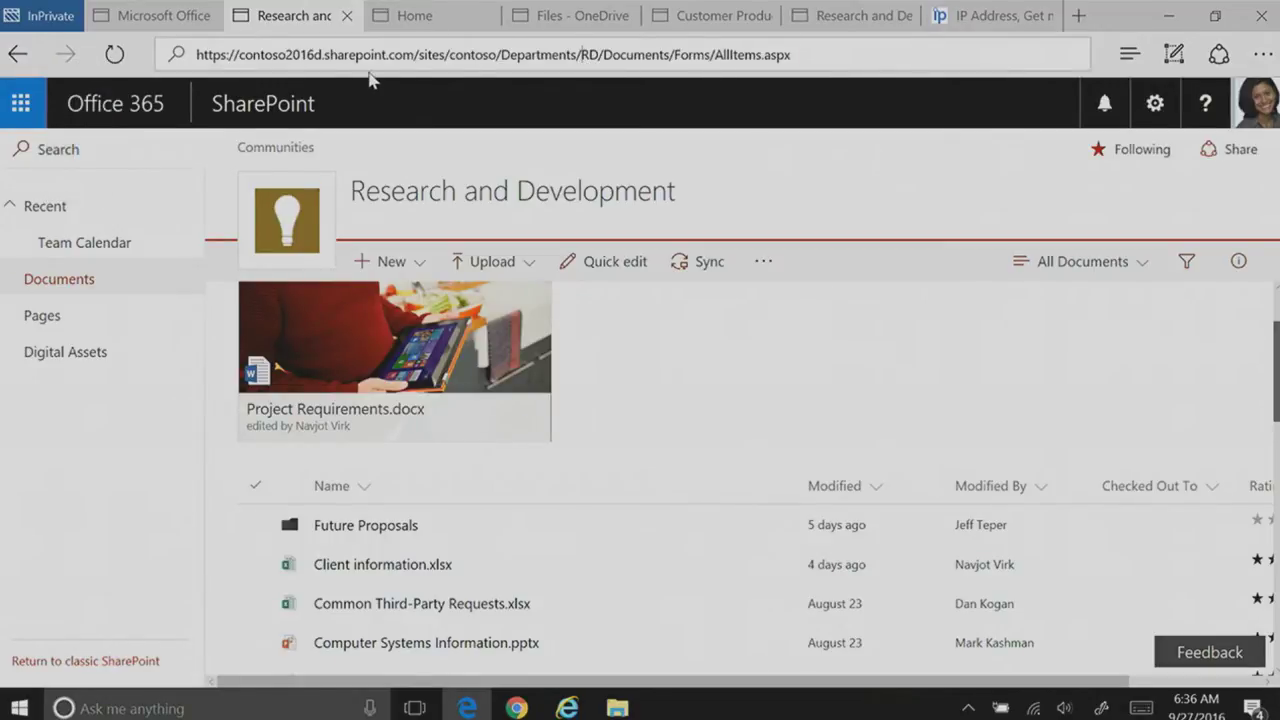
{"action": "key", "text": "ctrl+a"}
{"action": "key", "text": "ctrl+c"}
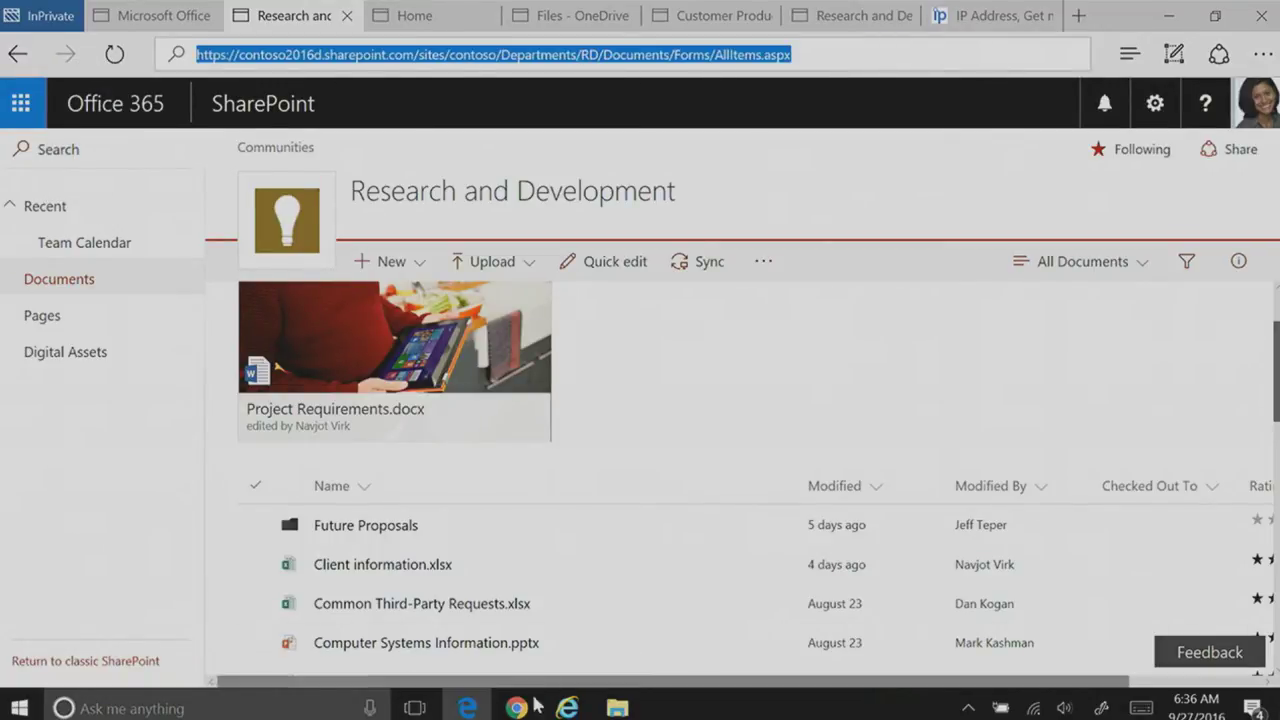
Step: Paste the library URL into Google Chrome, see 'Access restricted', then minimize Chrome
{"action": "left_click", "coordinate": [524, 708]}
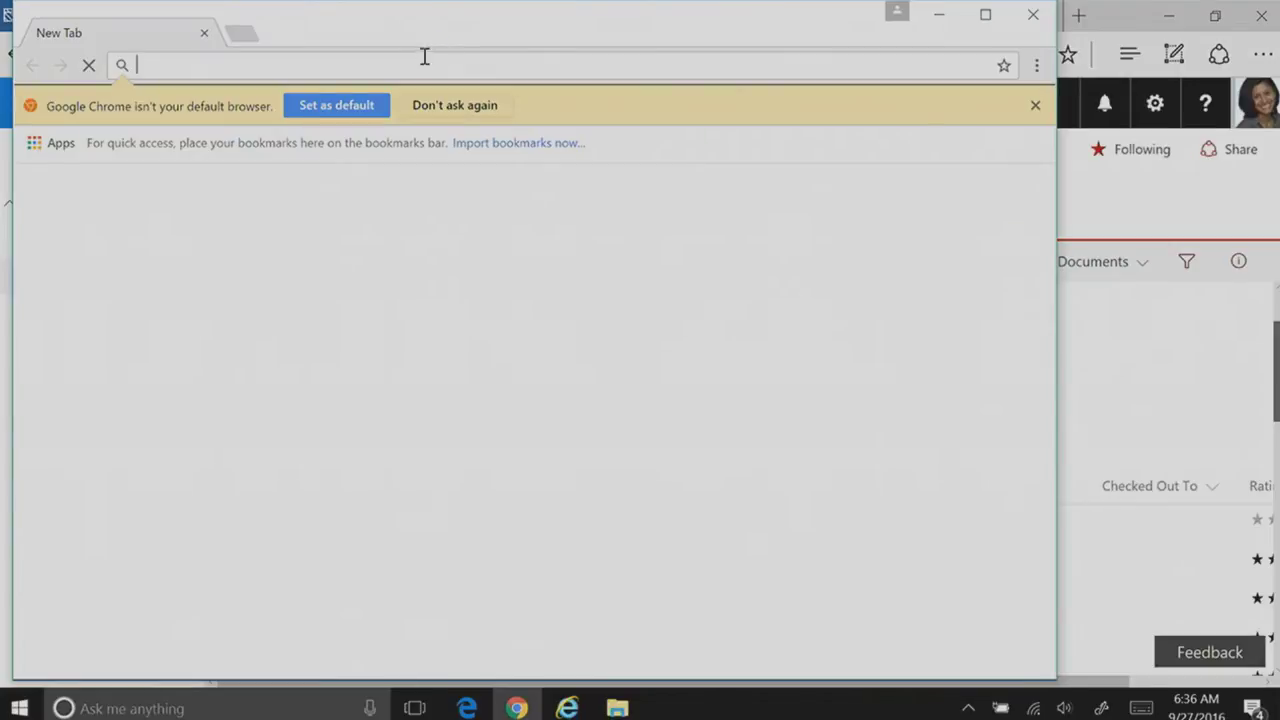
{"action": "key", "text": "ctrl+v"}
{"action": "key", "text": "Return"}
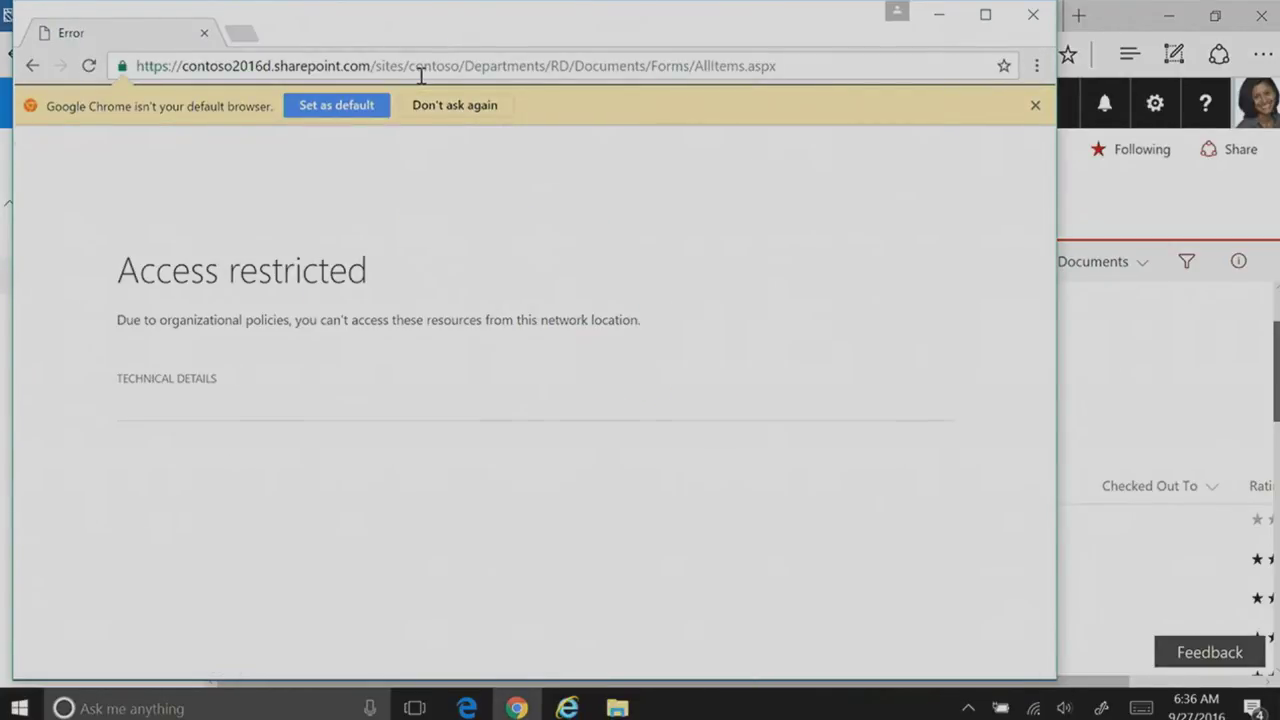
{"action": "key", "text": "Tab"}
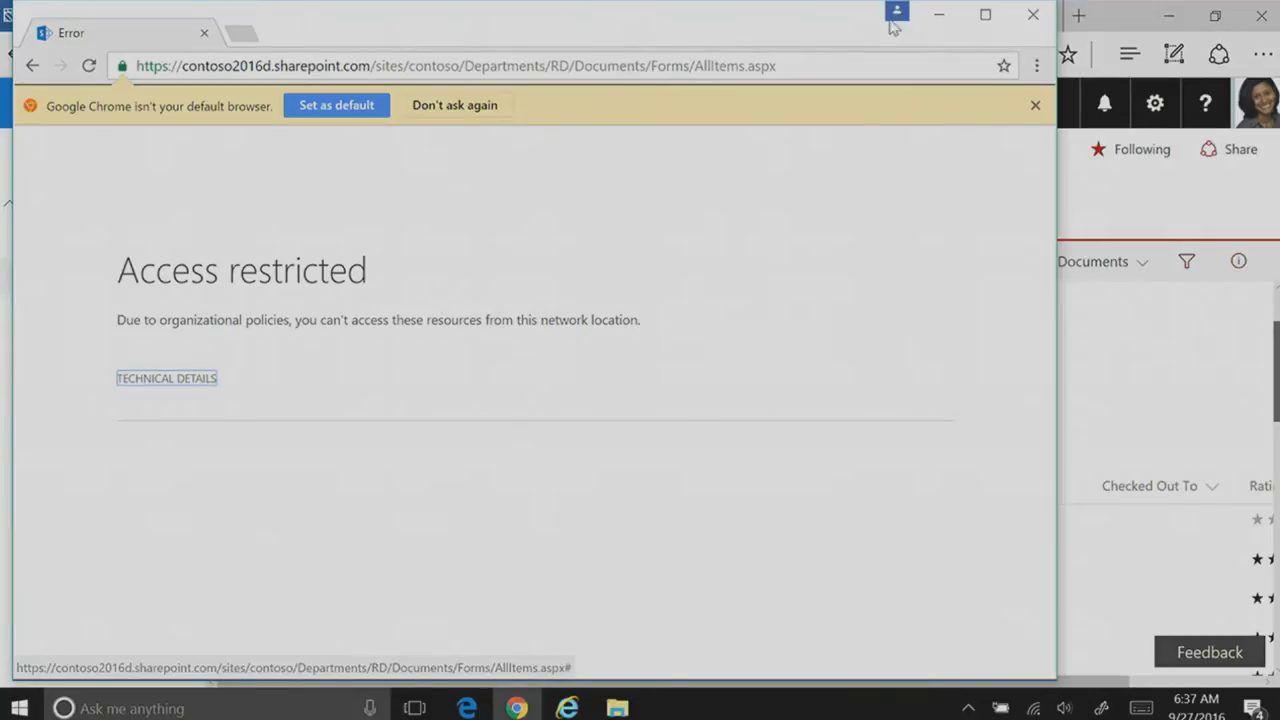
{"action": "left_click", "coordinate": [939, 15]}
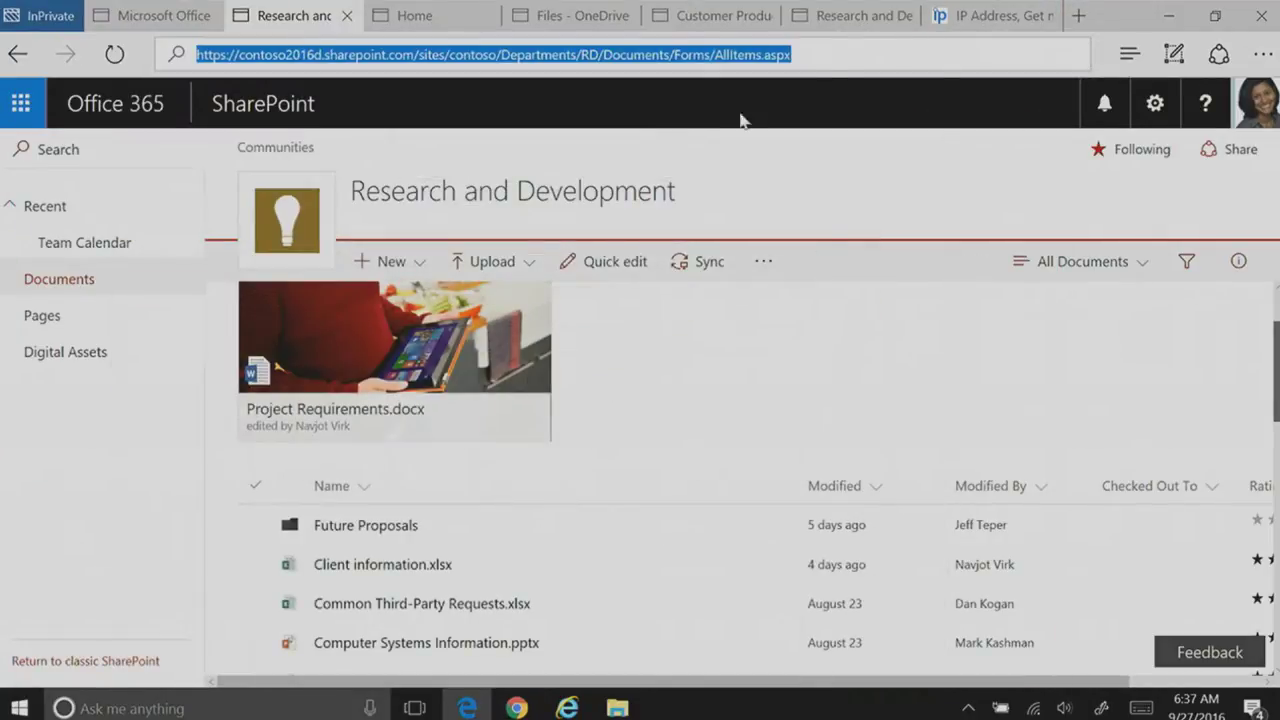
Step: Open Client information.xlsx from the first Research and Development tab, landing on 'Access restricted'
{"action": "left_click", "coordinate": [987, 18]}
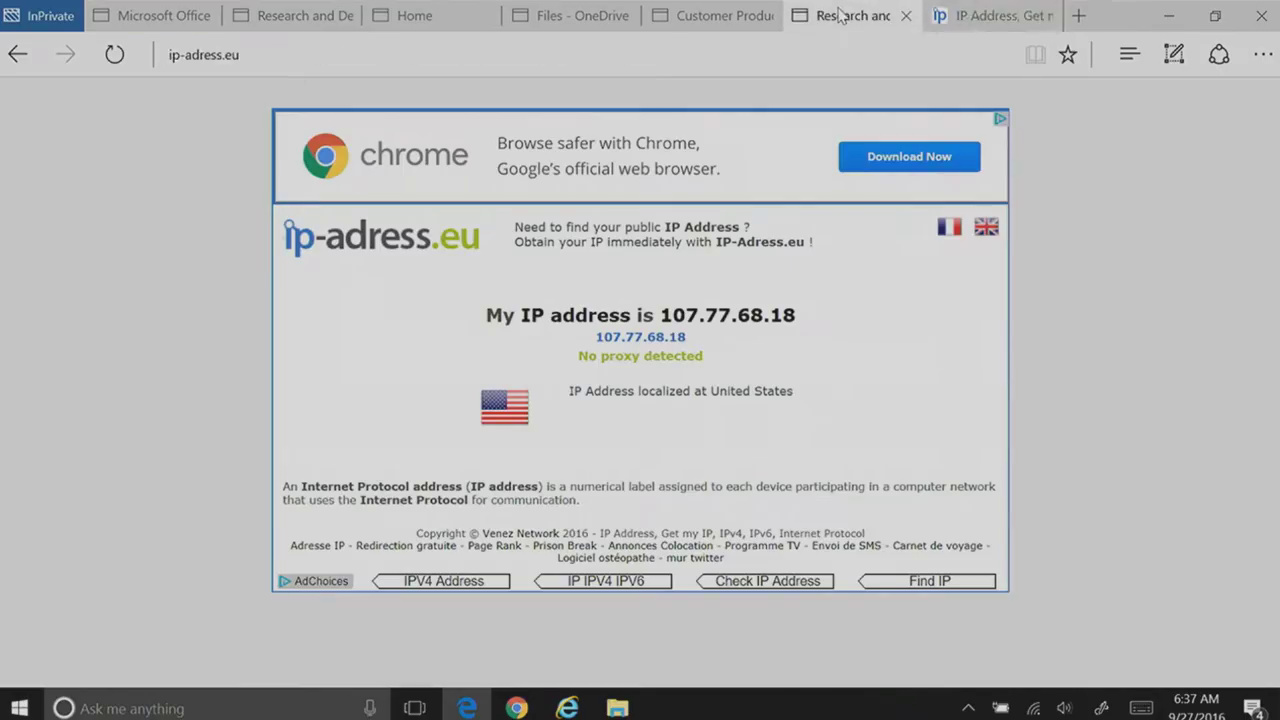
{"action": "left_click", "coordinate": [850, 16]}
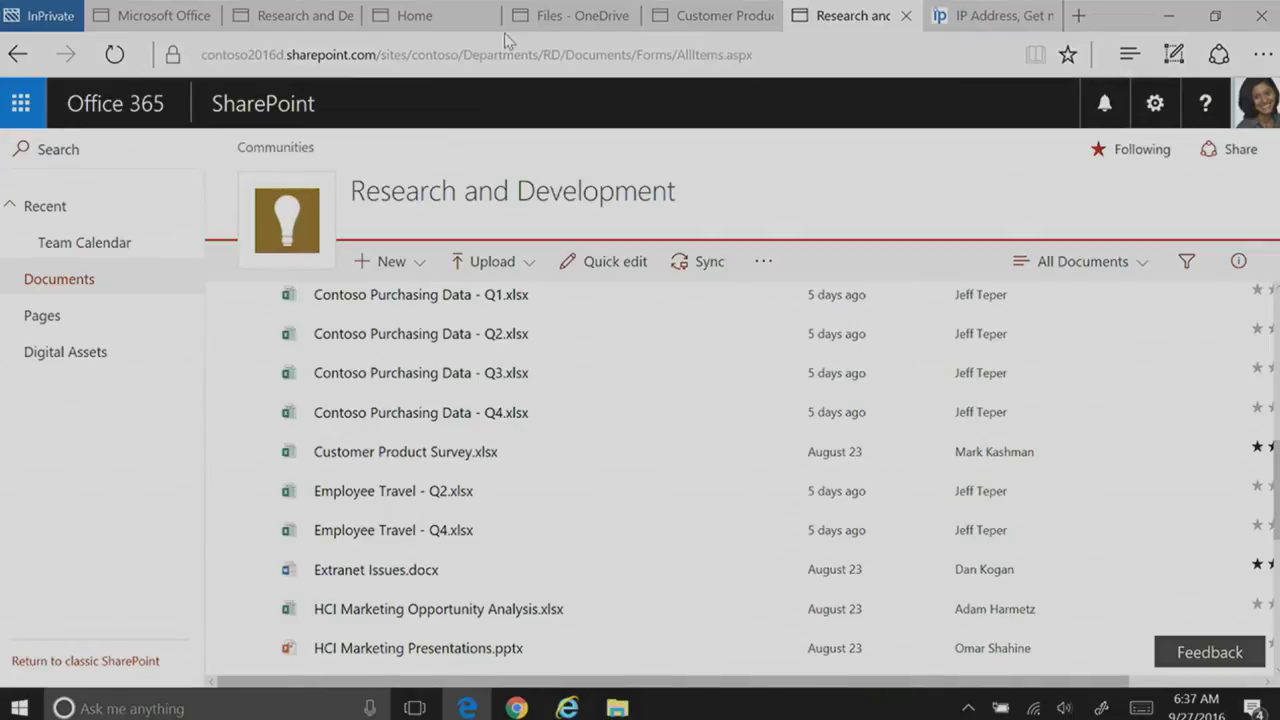
{"action": "left_click", "coordinate": [314, 22]}
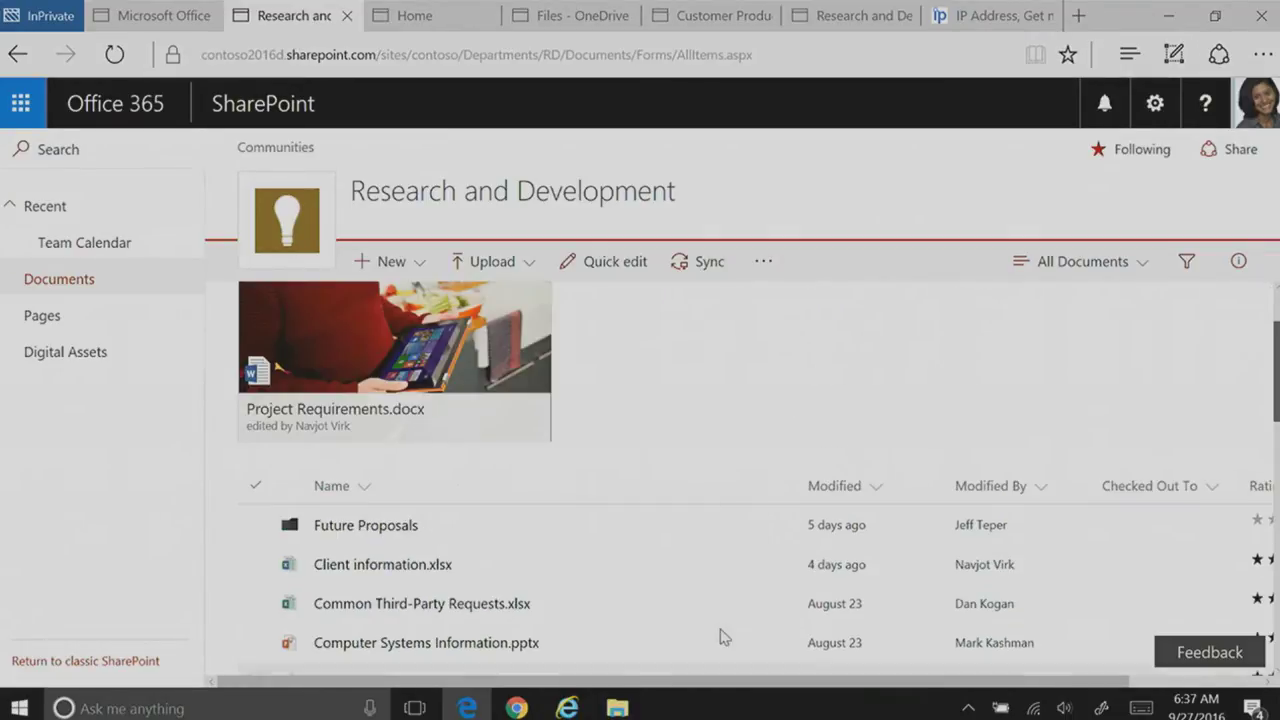
{"action": "left_click", "coordinate": [398, 568]}
{"action": "left_click", "coordinate": [550, 55]}
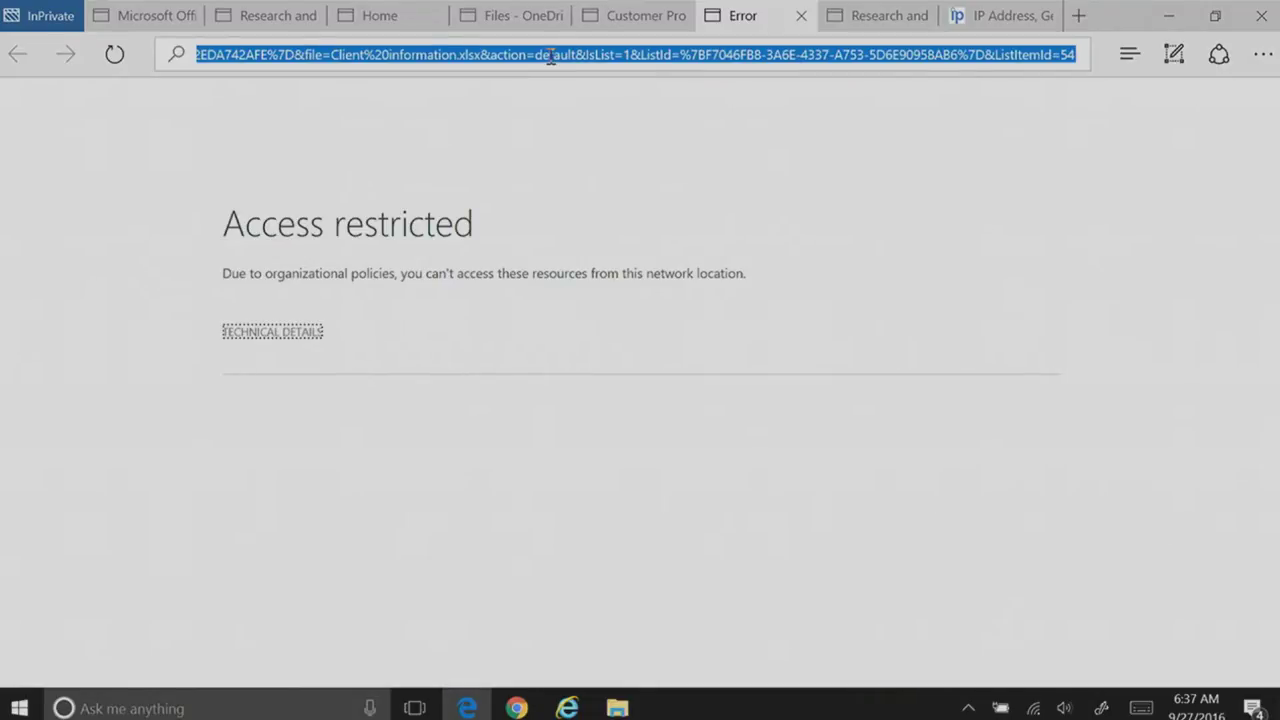
Step: Reload the blocked link so Client information.xlsx opens in Excel Online on Sheet1
{"action": "key", "text": "XF86AudioLowerVolume"}
{"action": "key", "text": "XF86AudioLowerVolume"}
{"action": "key", "text": "XF86AudioLowerVolume"}
{"action": "key", "text": "Return"}
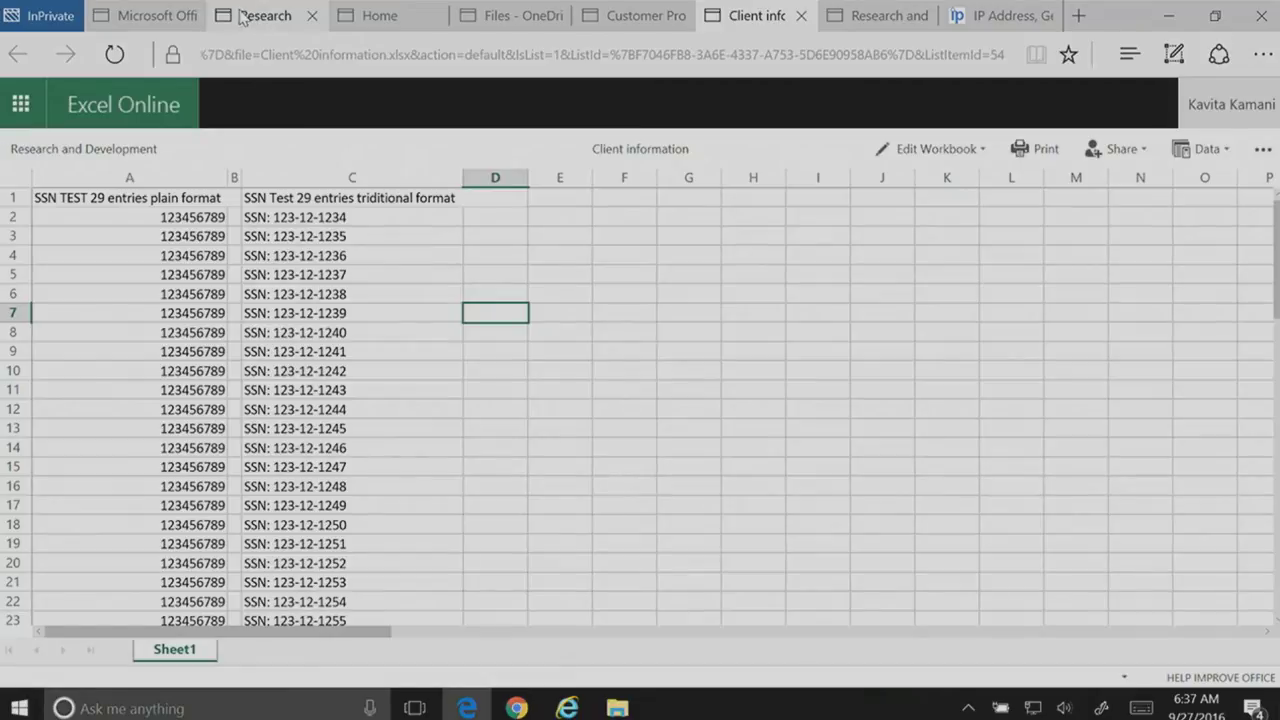
{"action": "mouse_move", "coordinate": [243, 18]}
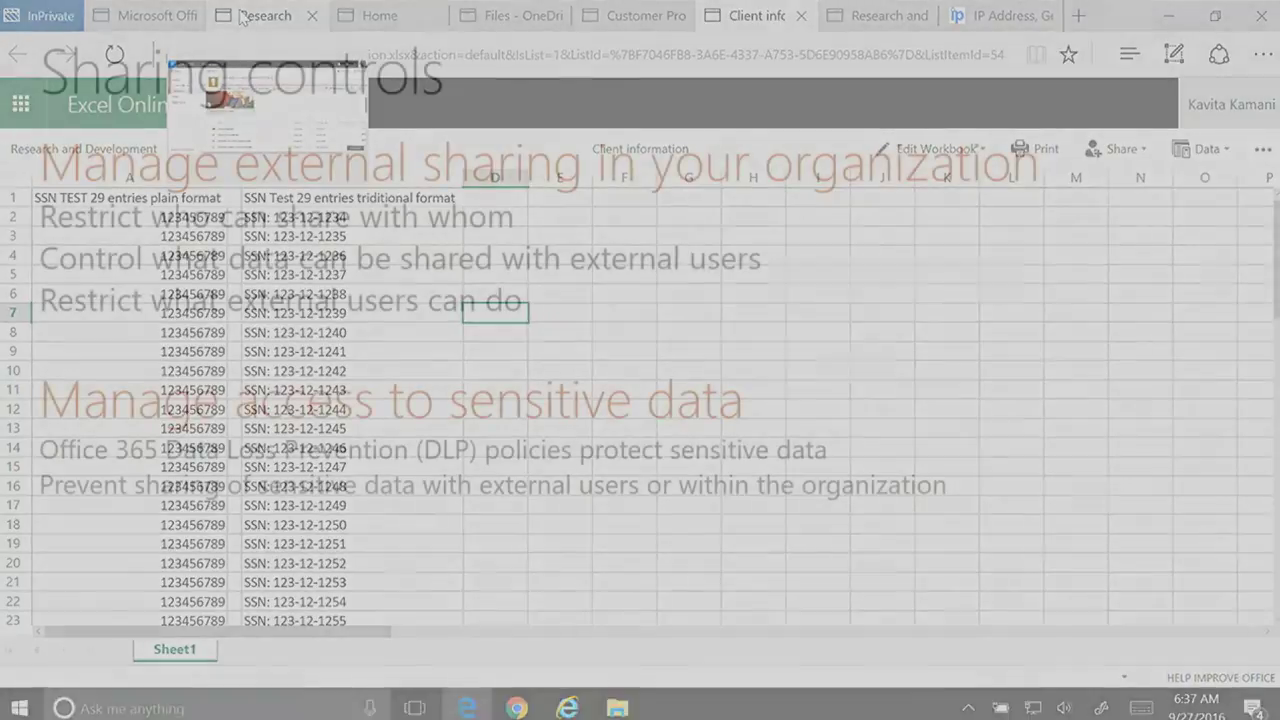
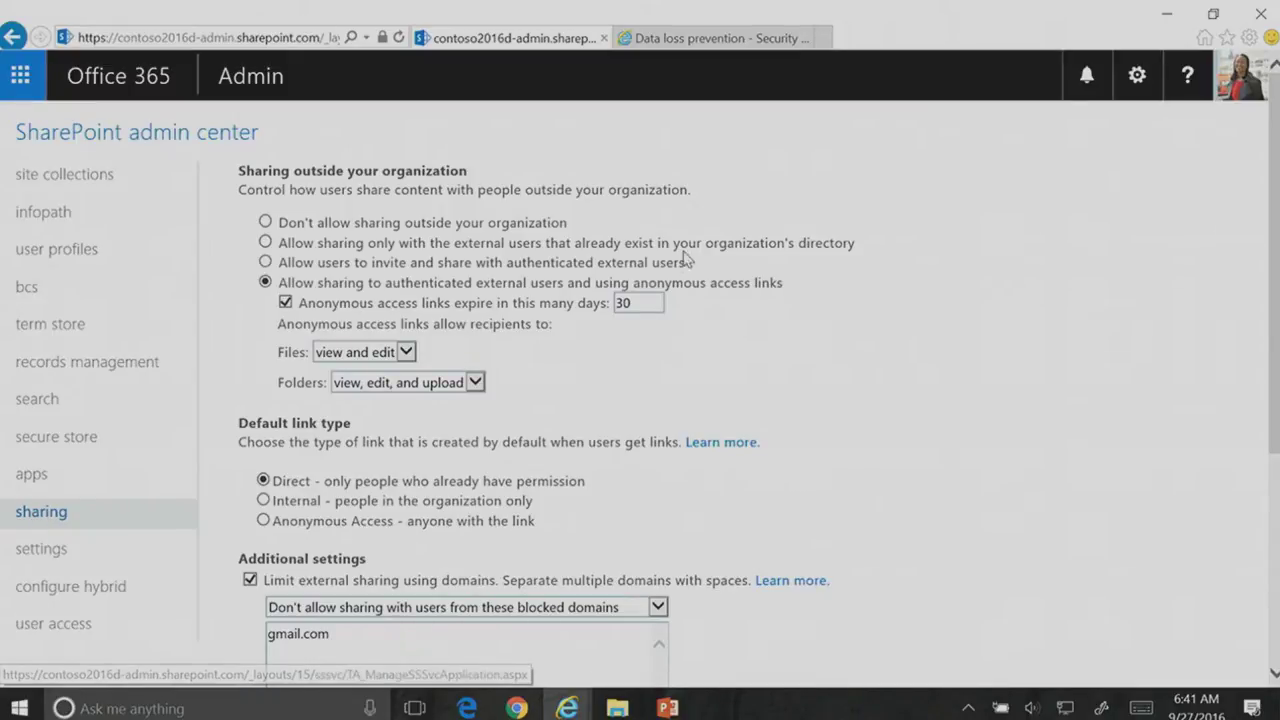
{"action": "scroll", "coordinate": [978, 245], "scroll_direction": "down", "scroll_amount": 2}
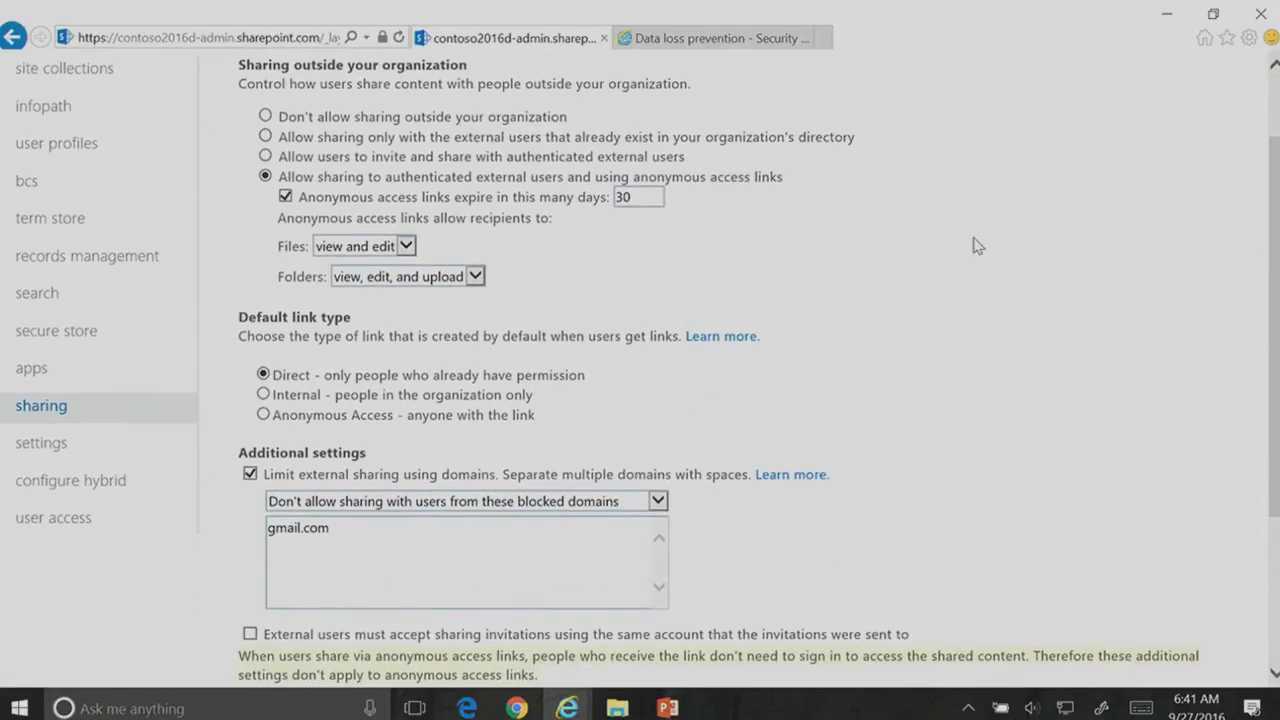
{"action": "scroll", "coordinate": [972, 243], "scroll_direction": "up", "scroll_amount": 2}
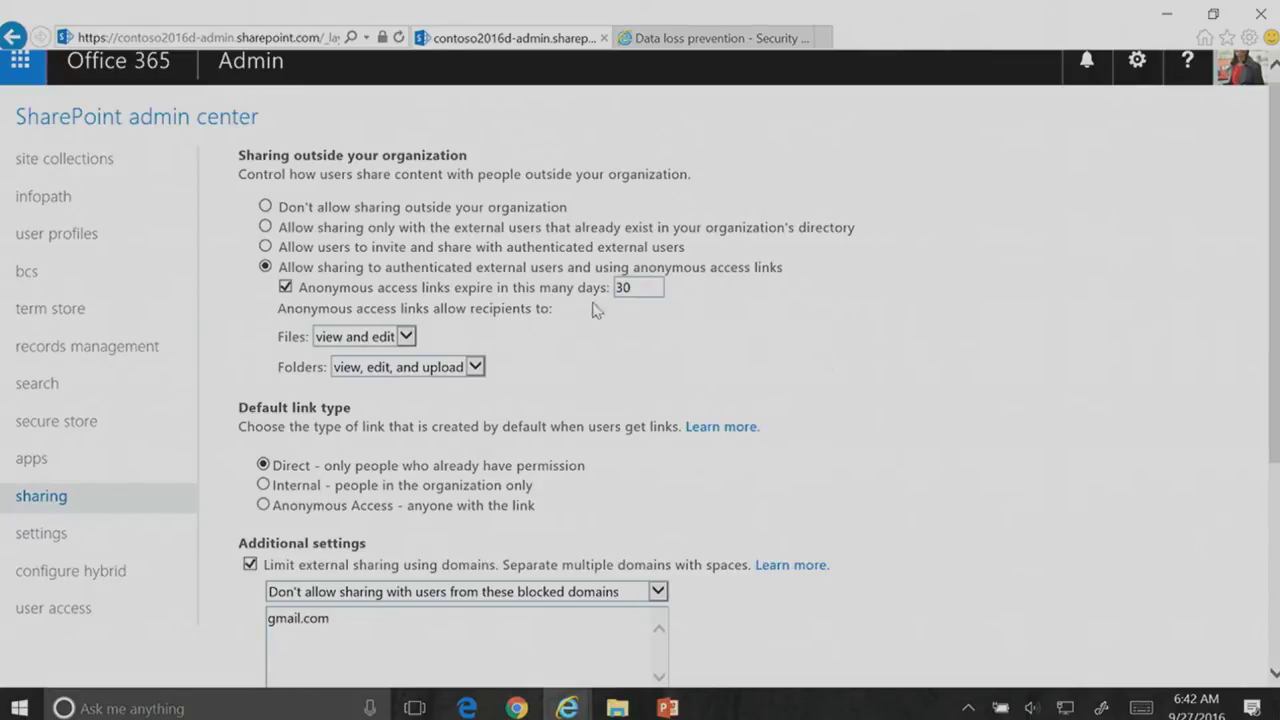
{"action": "left_click", "coordinate": [406, 338]}
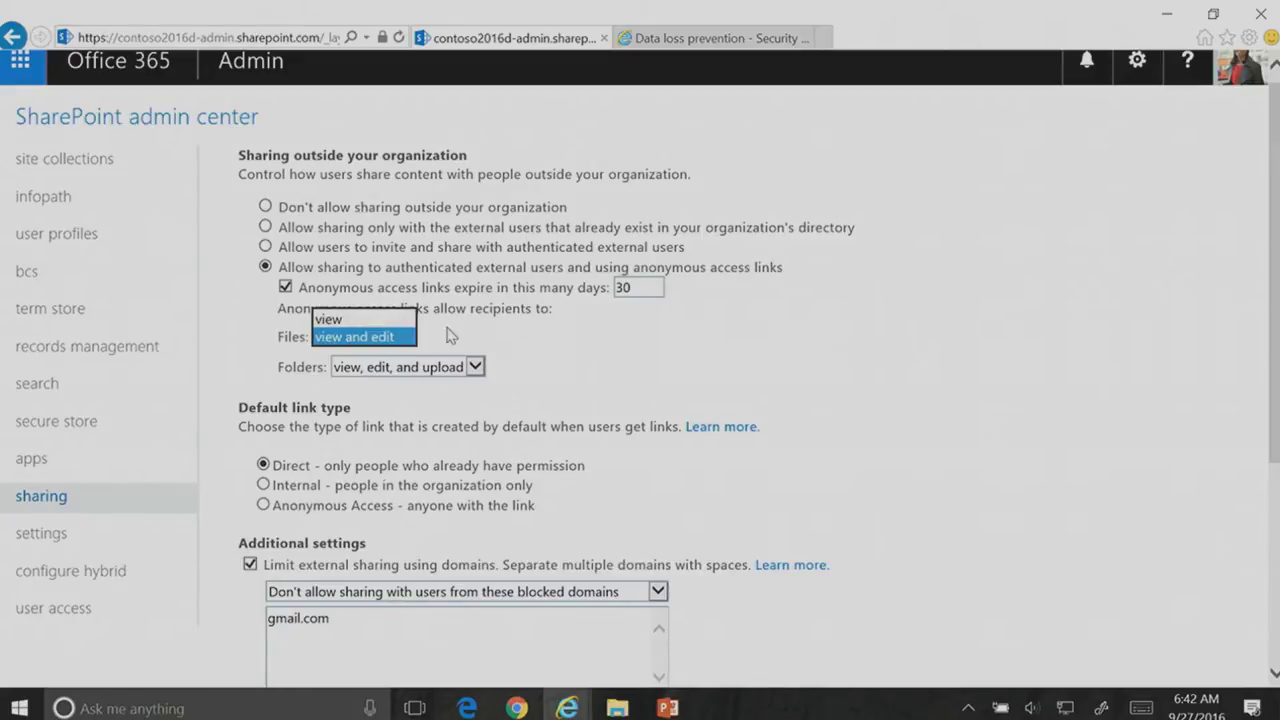
{"action": "left_click", "coordinate": [545, 372]}
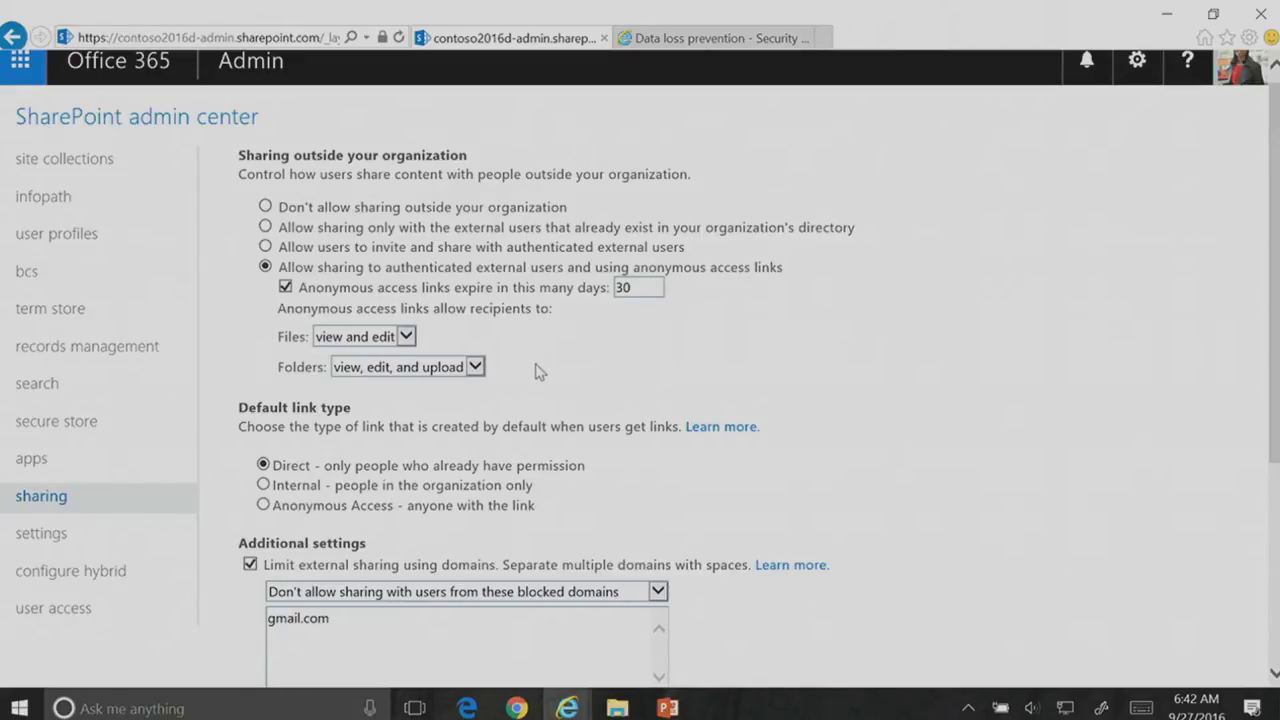
{"action": "left_click", "coordinate": [476, 369]}
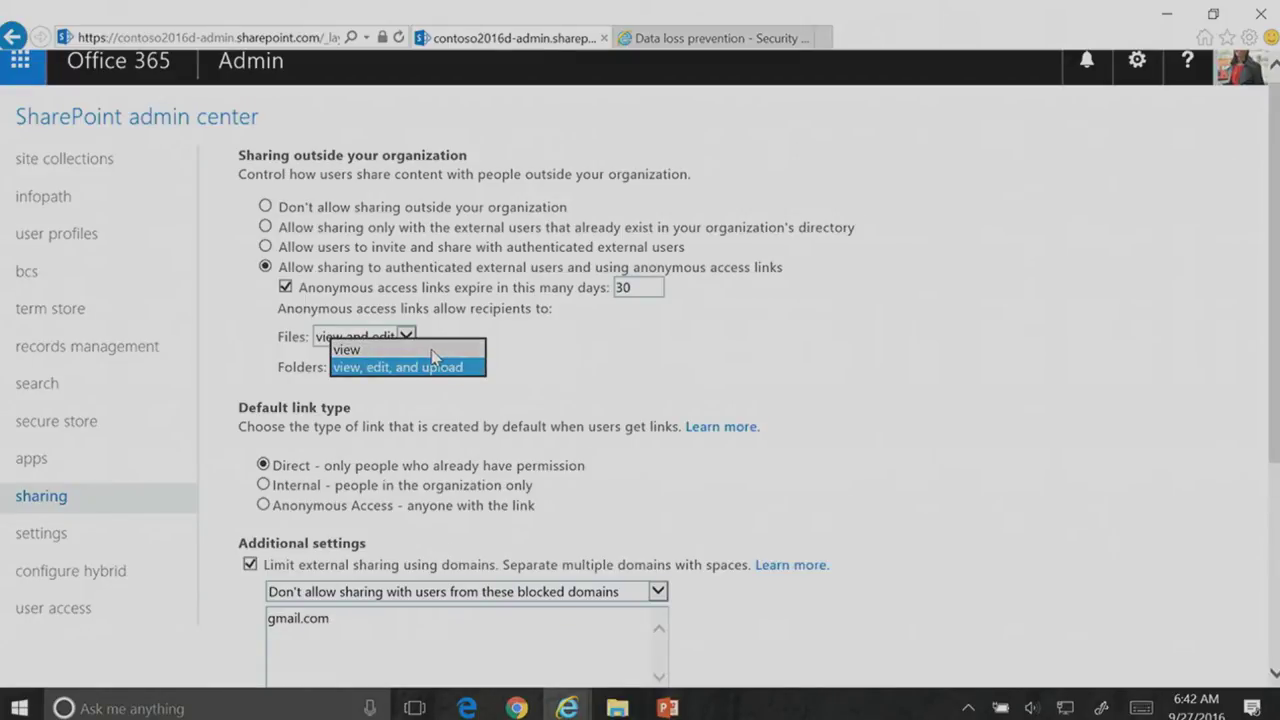
{"action": "left_click", "coordinate": [541, 386]}
{"action": "scroll", "coordinate": [850, 408], "scroll_direction": "down", "scroll_amount": 2}
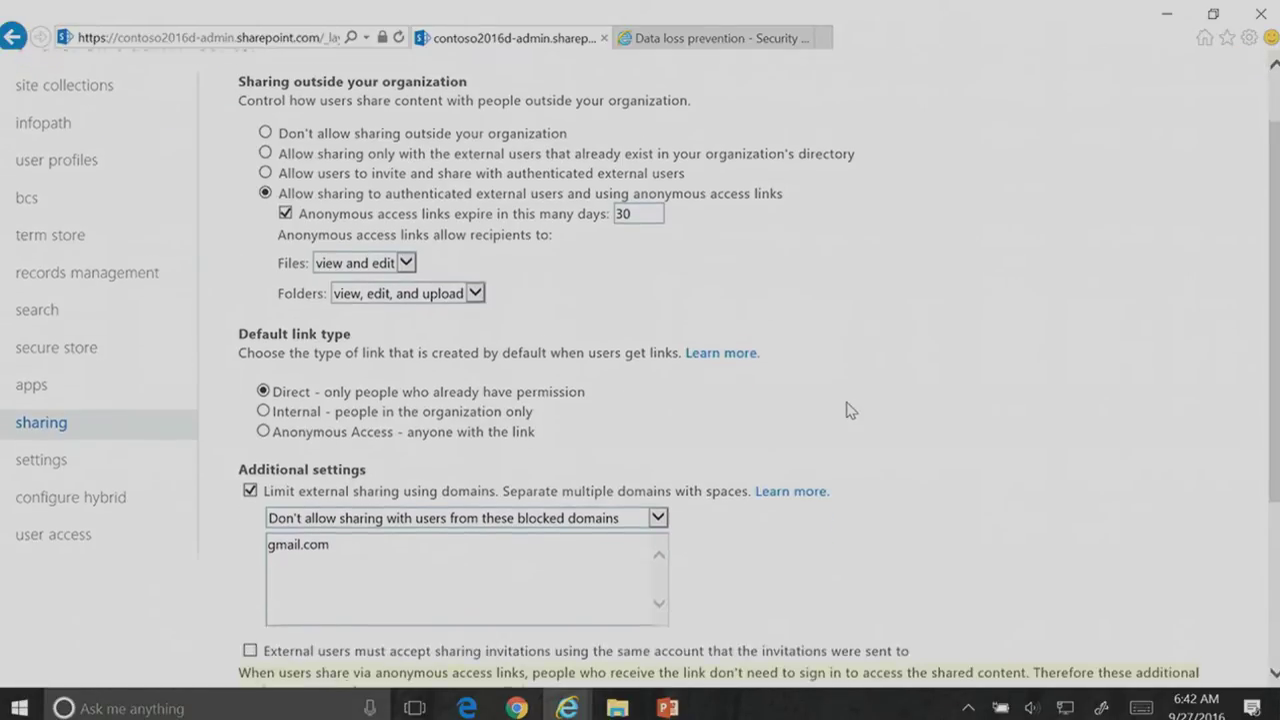
{"action": "left_click", "coordinate": [388, 526]}
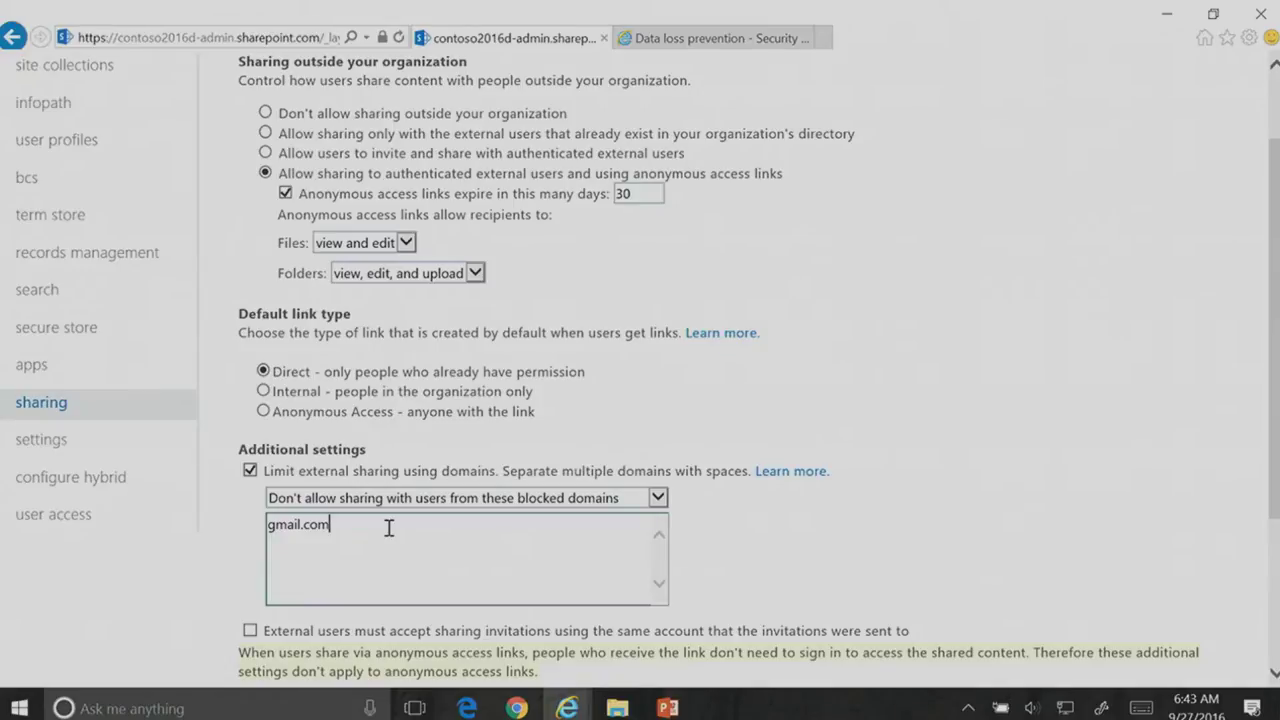
{"action": "scroll", "coordinate": [783, 527], "scroll_direction": "down", "scroll_amount": 1}
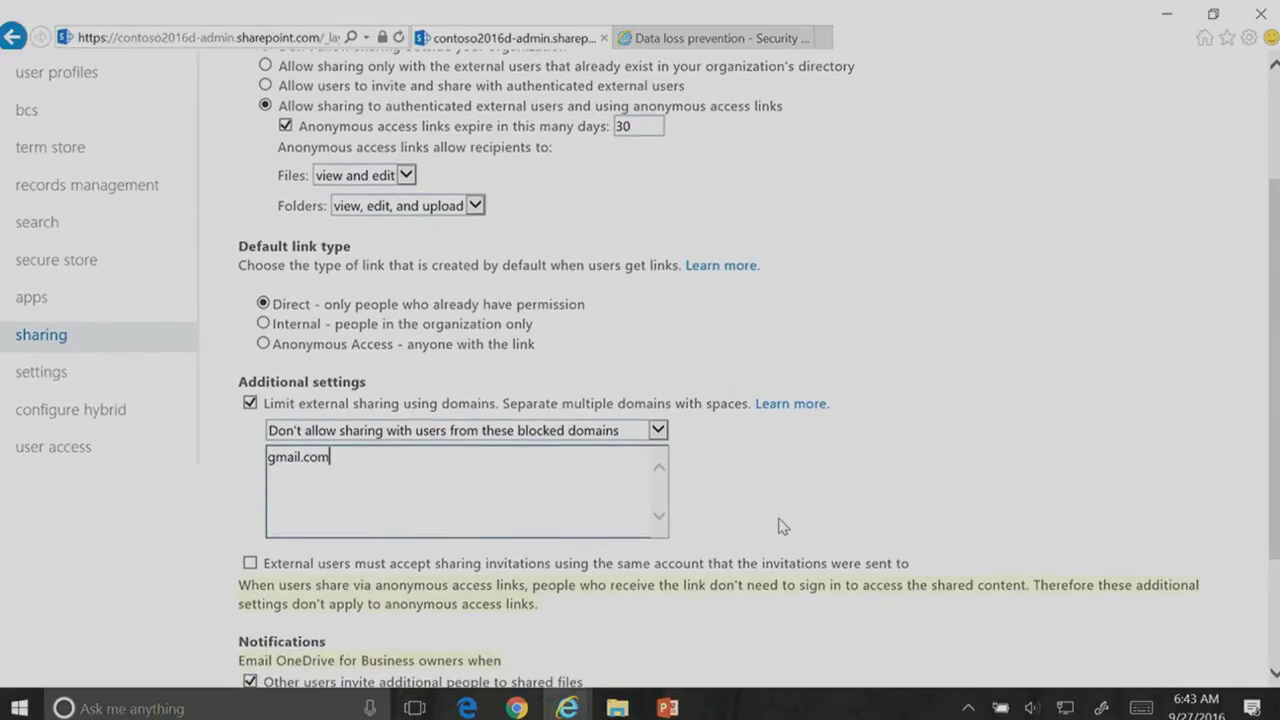
{"action": "scroll", "coordinate": [783, 527], "scroll_direction": "down", "scroll_amount": 1}
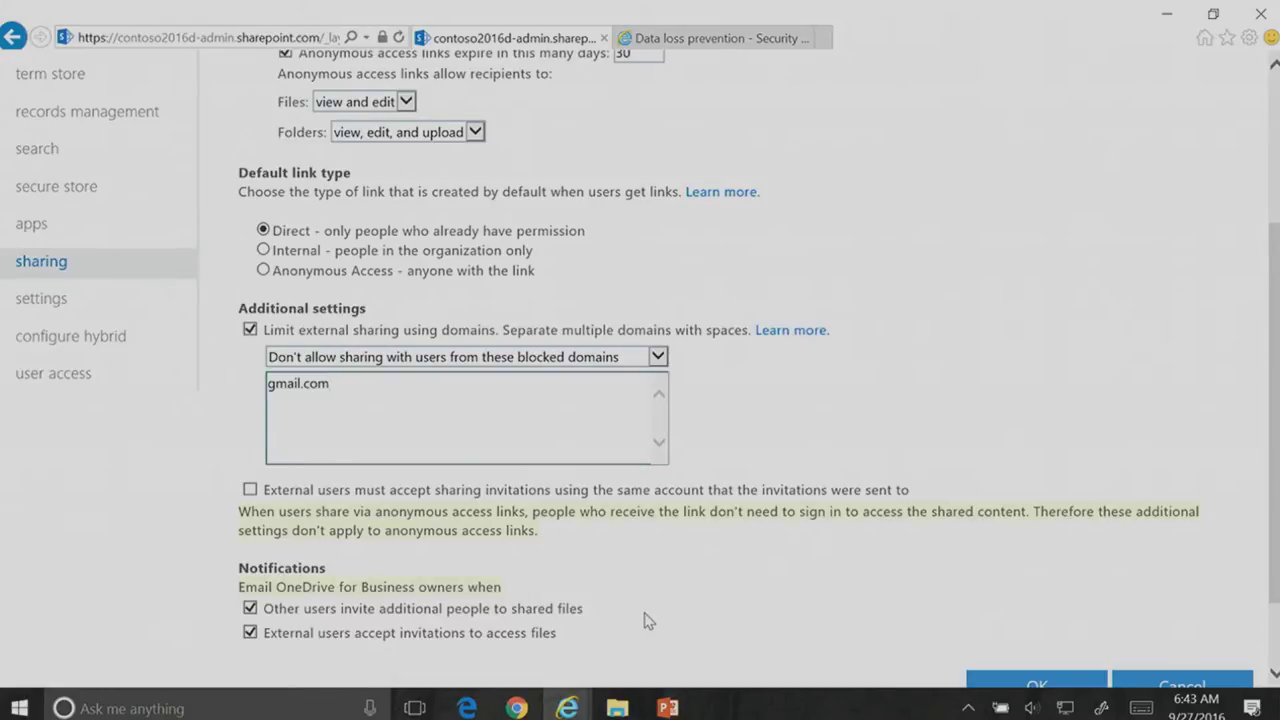
{"action": "scroll", "coordinate": [644, 621], "scroll_direction": "down", "scroll_amount": 1}
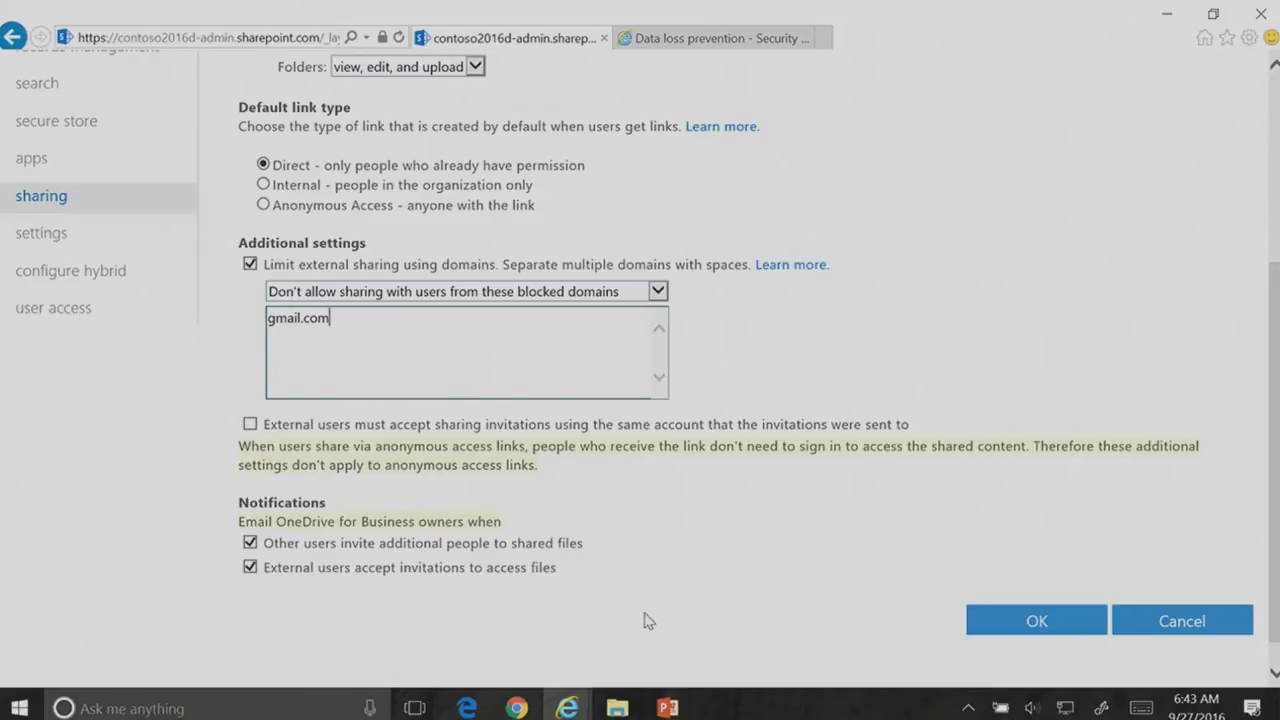
Step: Start a new DLP policy from Data loss prevention, signing back in with the admin account
{"action": "left_click", "coordinate": [703, 40]}
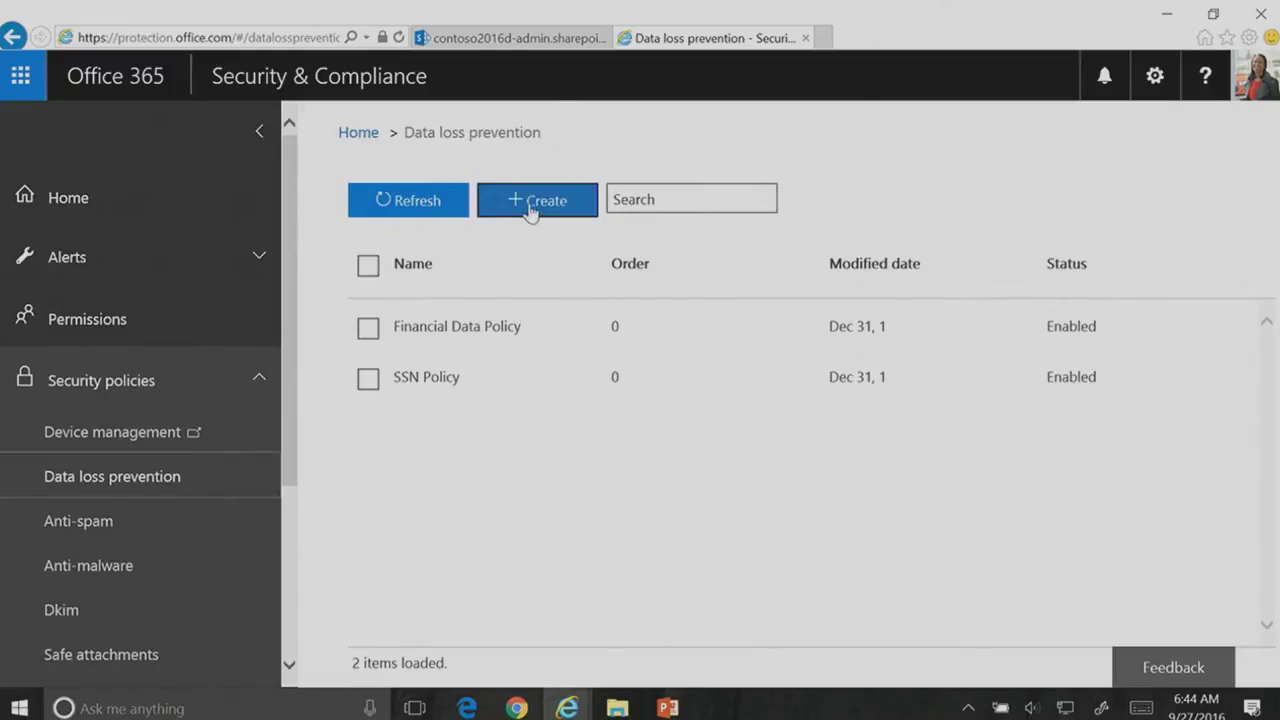
{"action": "left_click", "coordinate": [530, 205]}
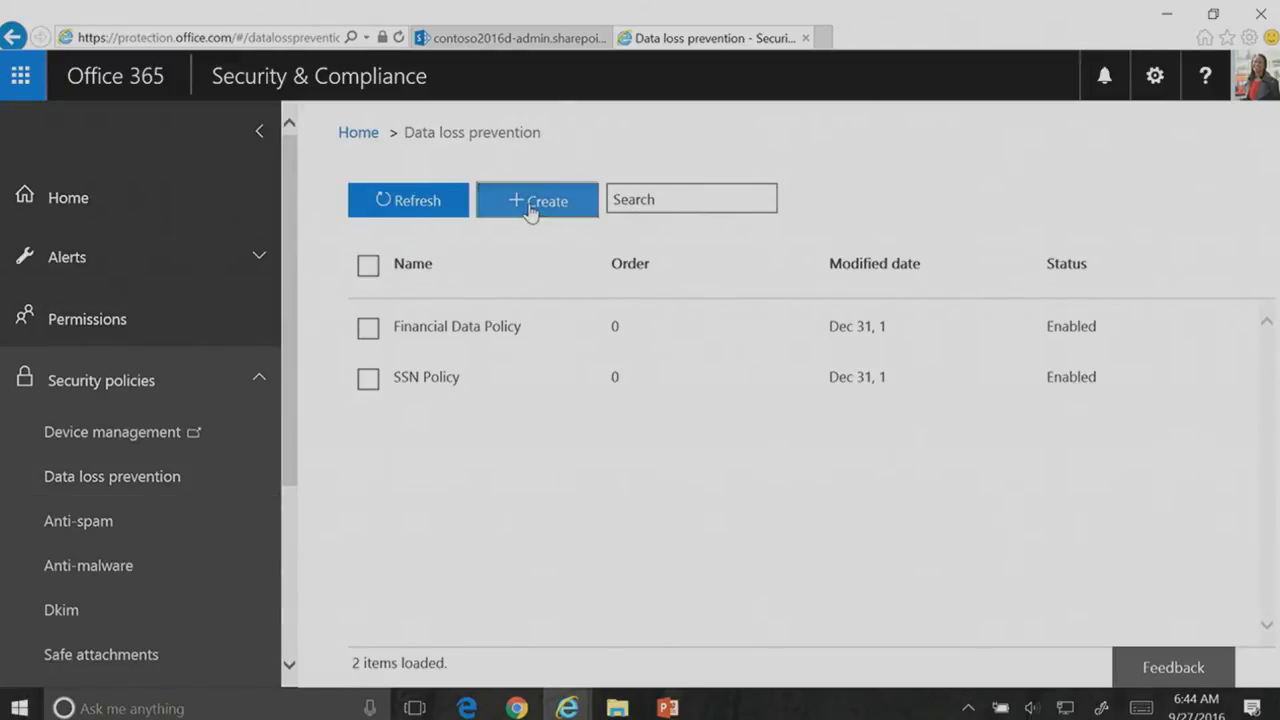
{"action": "left_click", "coordinate": [838, 298]}
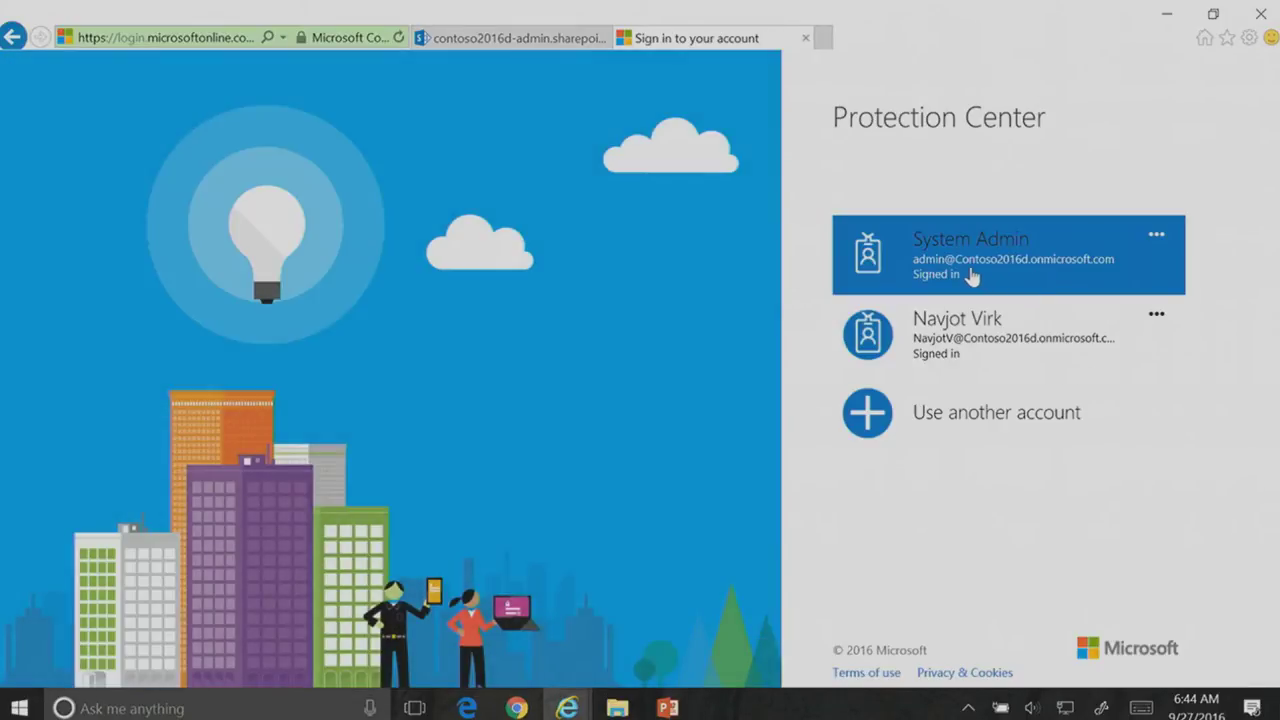
{"action": "left_click", "coordinate": [972, 276]}
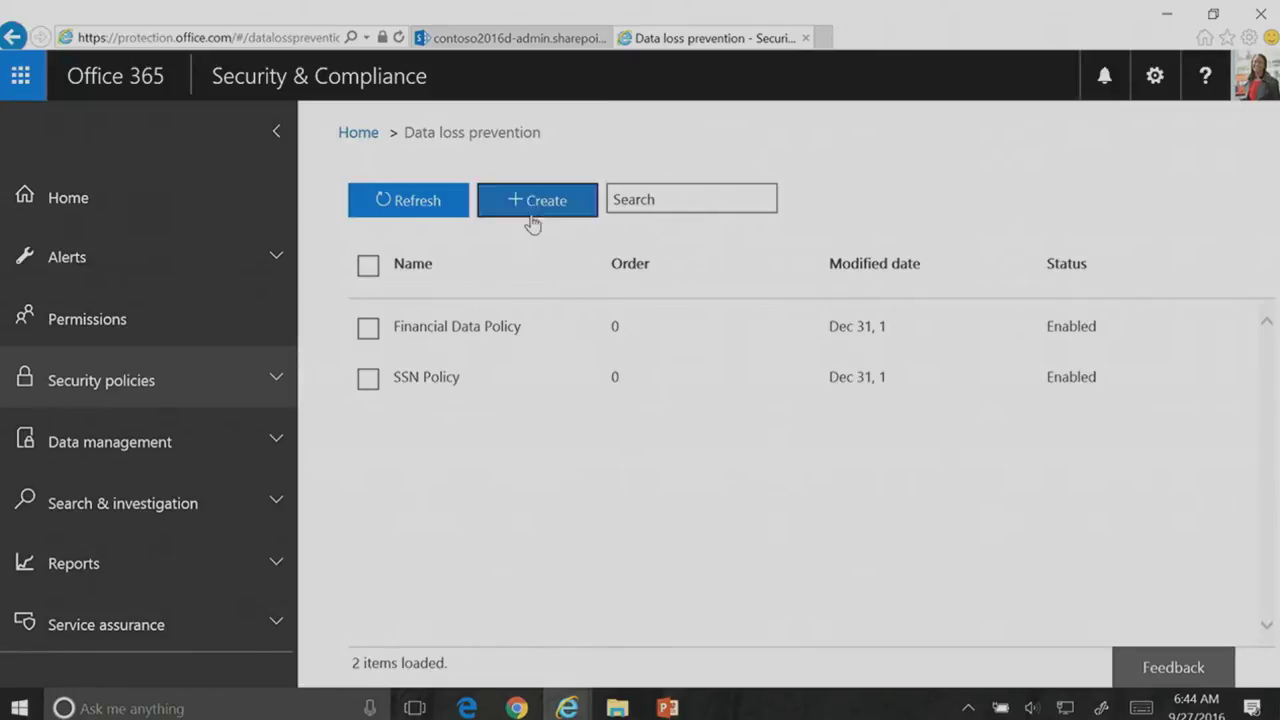
{"action": "left_click", "coordinate": [531, 199]}
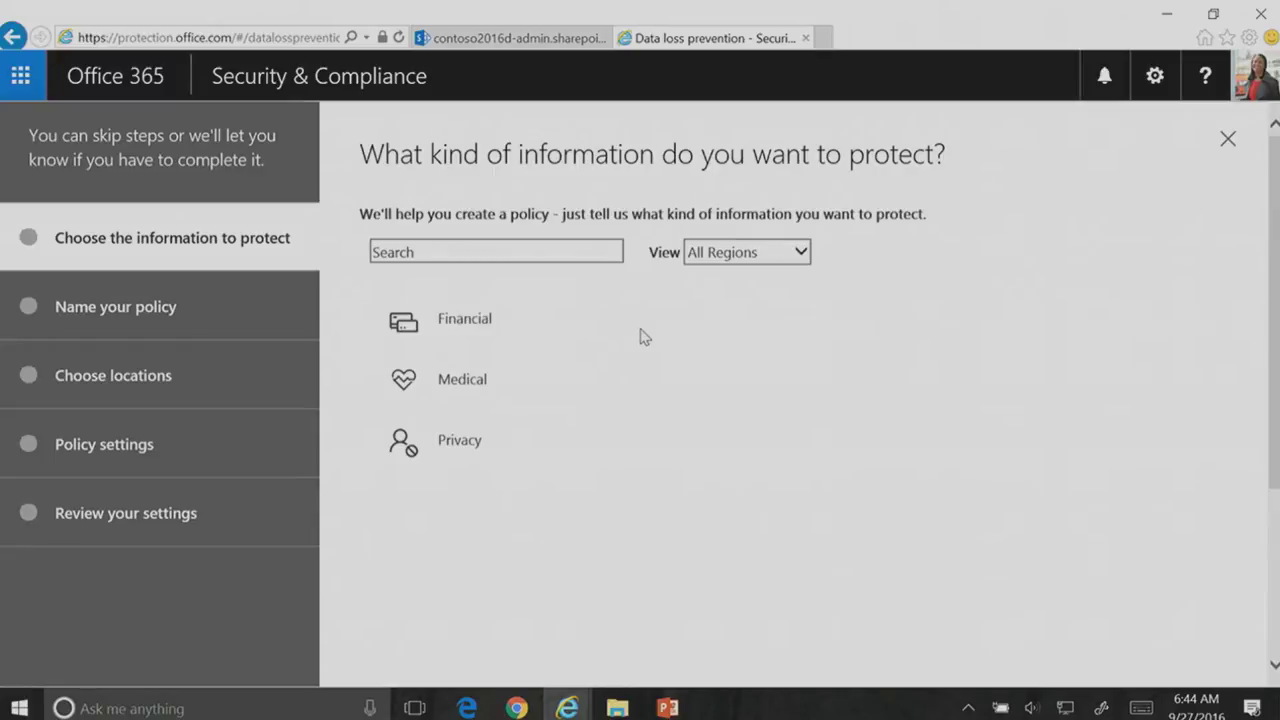
Step: Choose the U.S. Financial Data template from the Financial category and continue
{"action": "left_click", "coordinate": [469, 327]}
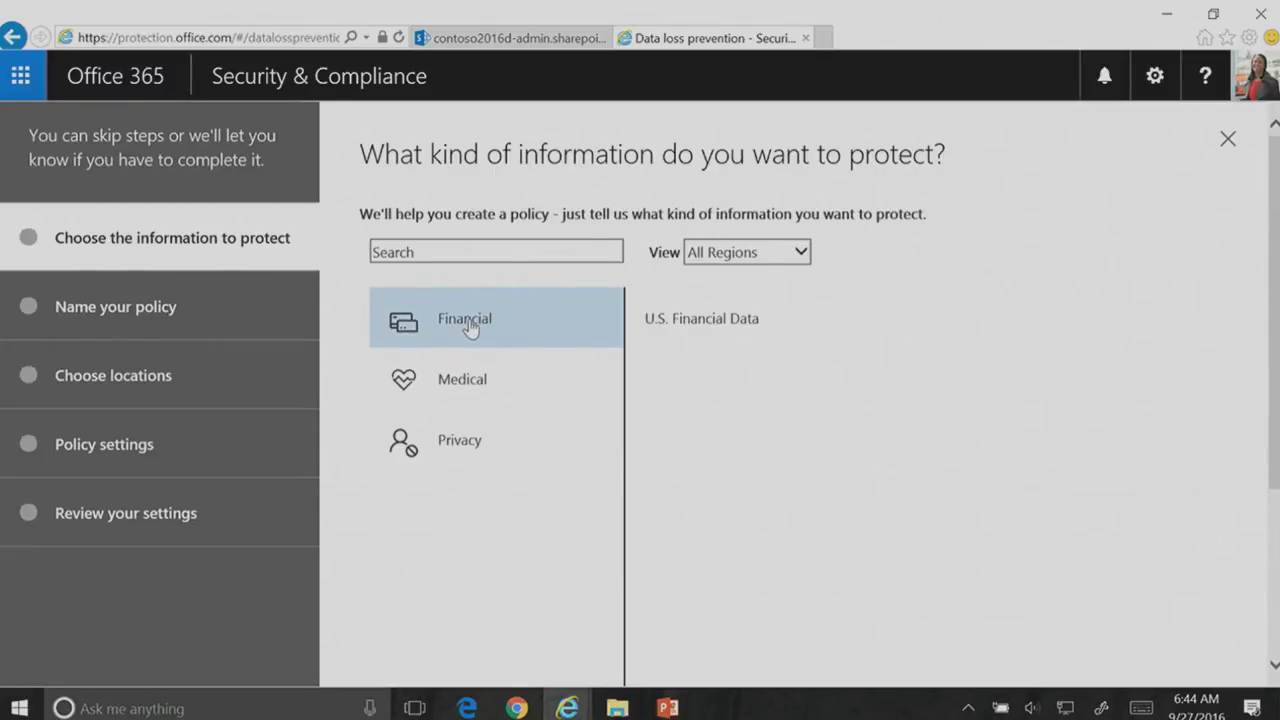
{"action": "left_click", "coordinate": [694, 333]}
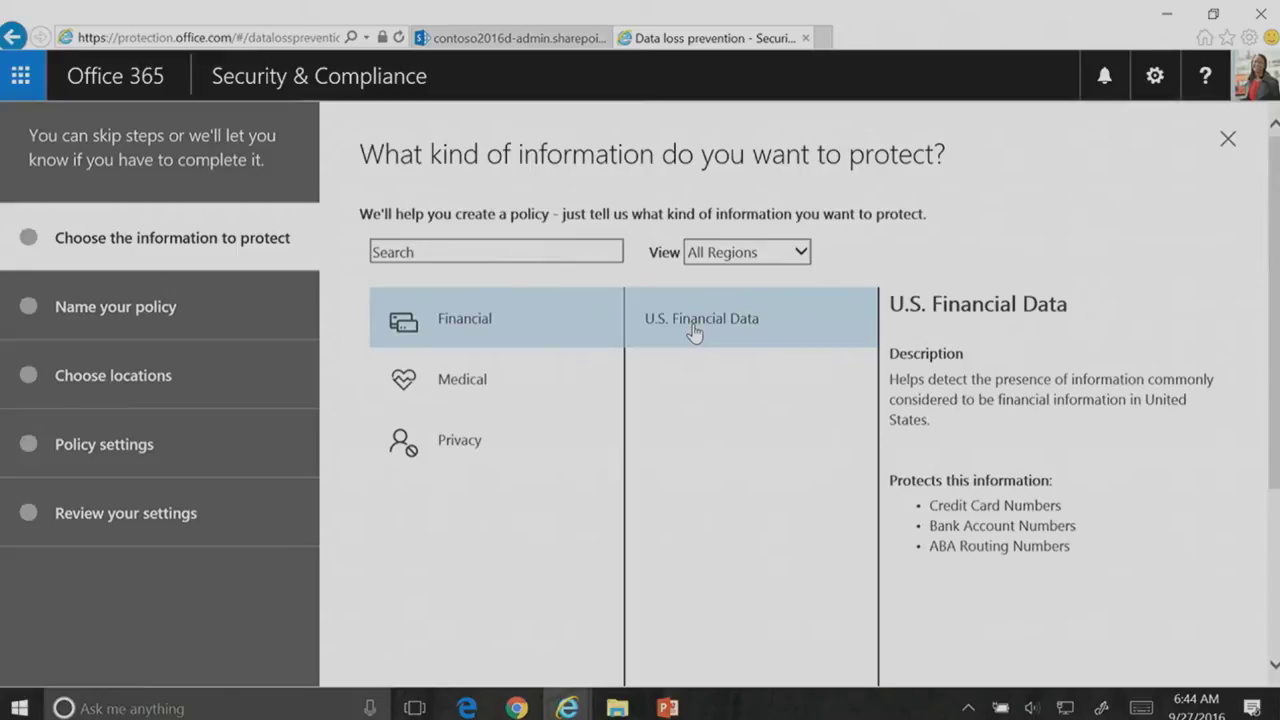
{"action": "scroll", "coordinate": [838, 418], "scroll_direction": "down", "scroll_amount": 3}
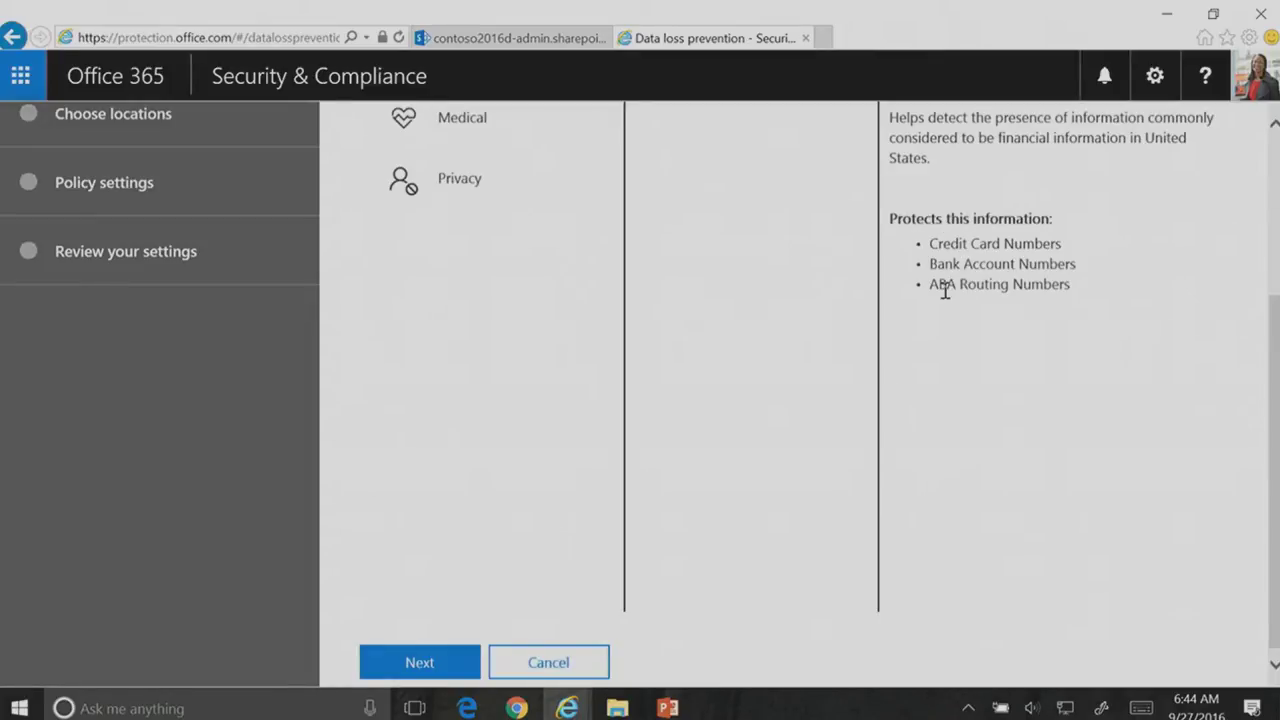
{"action": "left_click", "coordinate": [429, 662]}
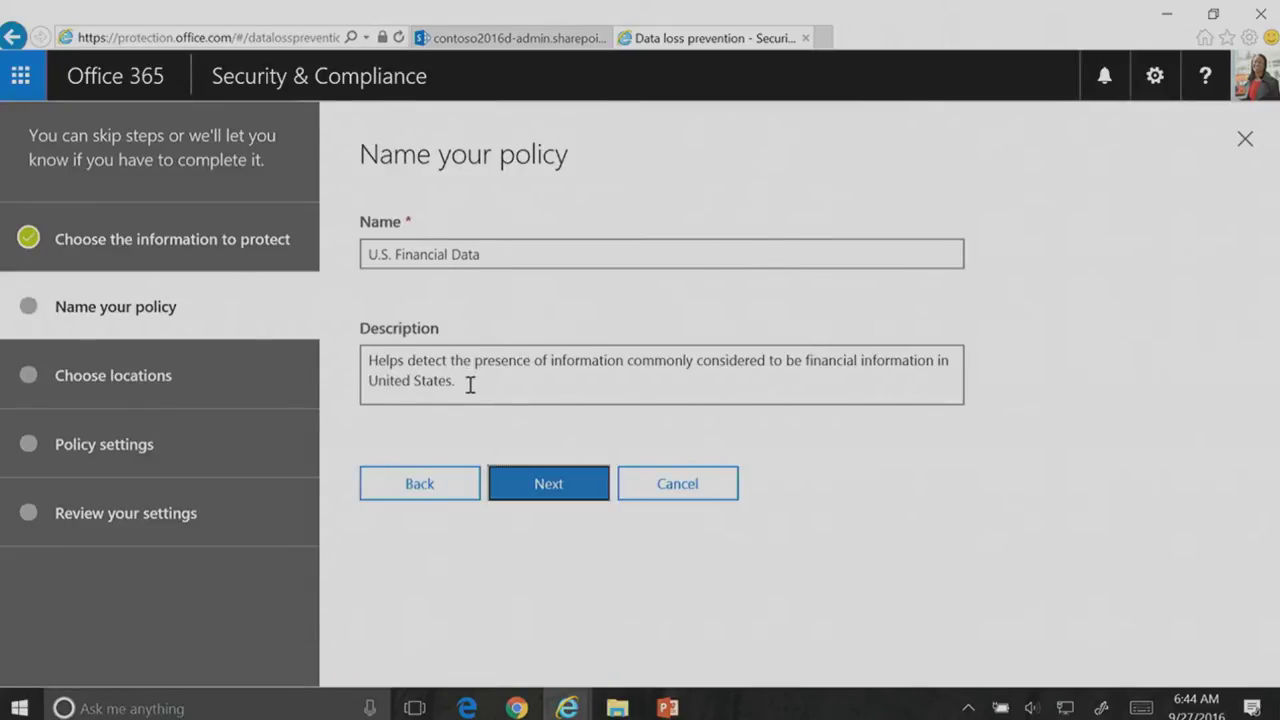
Step: Accept the suggested U.S. Financial Data policy name and description
{"action": "left_click", "coordinate": [550, 488]}
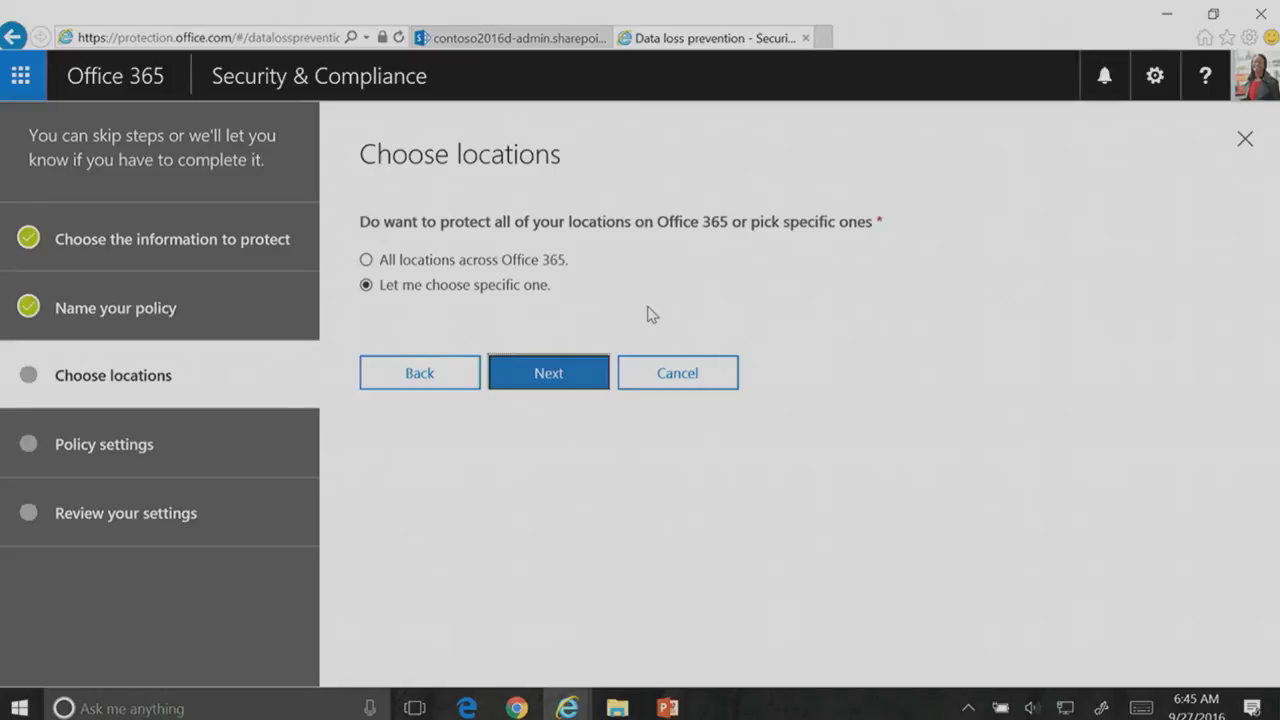
Step: Choose specific locations, switch on OneDrive for Business alongside SharePoint and Exchange, and continue
{"action": "left_click", "coordinate": [554, 375]}
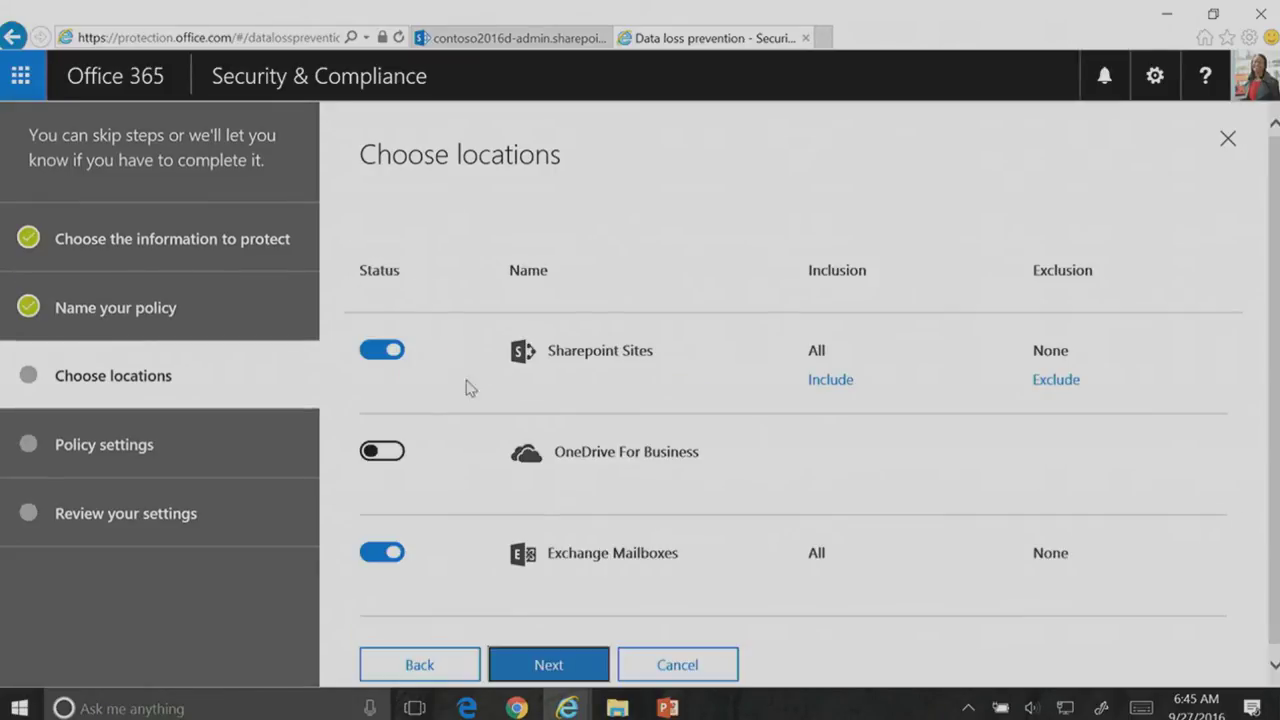
{"action": "left_click", "coordinate": [396, 462]}
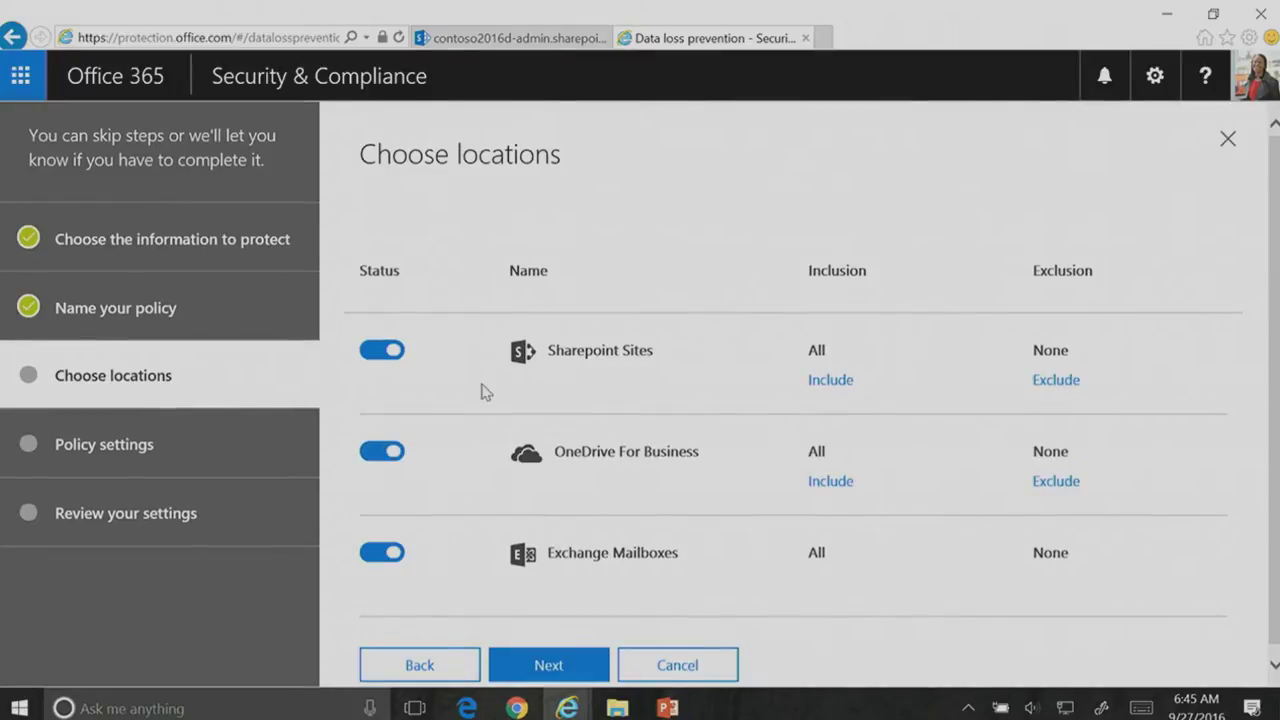
{"action": "scroll", "coordinate": [480, 392], "scroll_direction": "down", "scroll_amount": 1}
{"action": "left_click", "coordinate": [540, 660]}
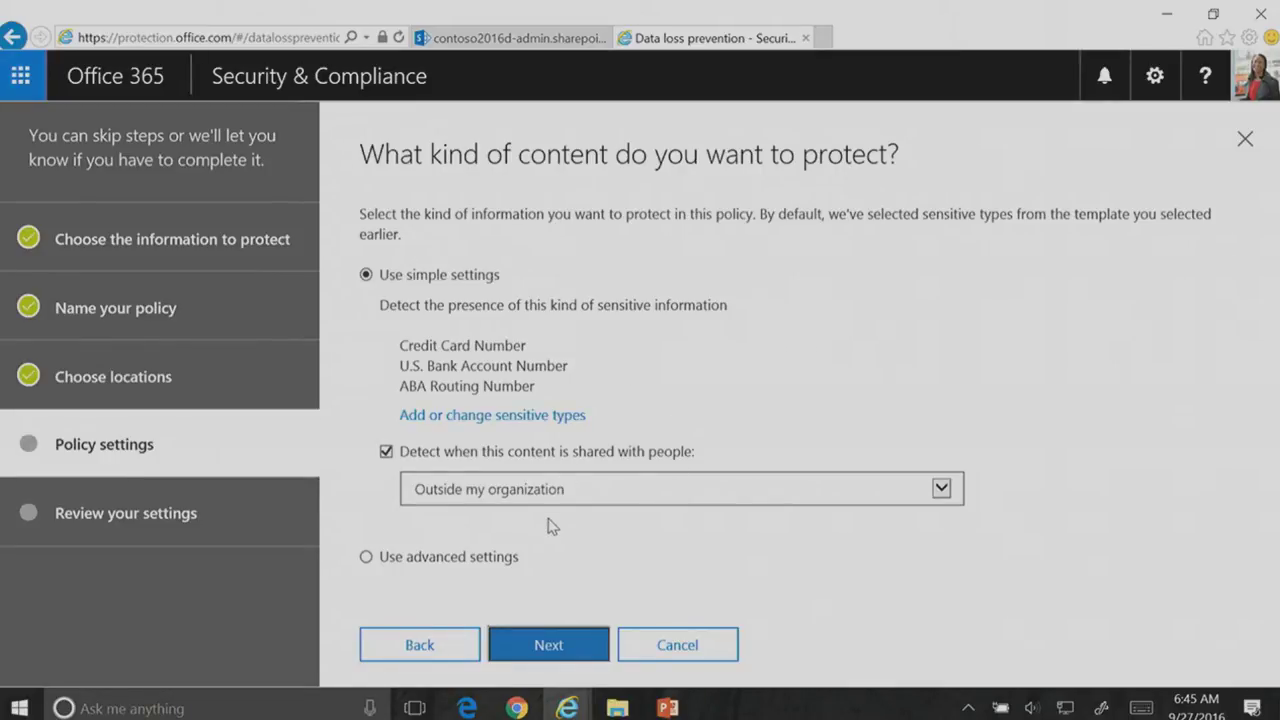
Step: Keep the default credit card, bank account and routing number detection and protection actions
{"action": "left_click", "coordinate": [560, 650]}
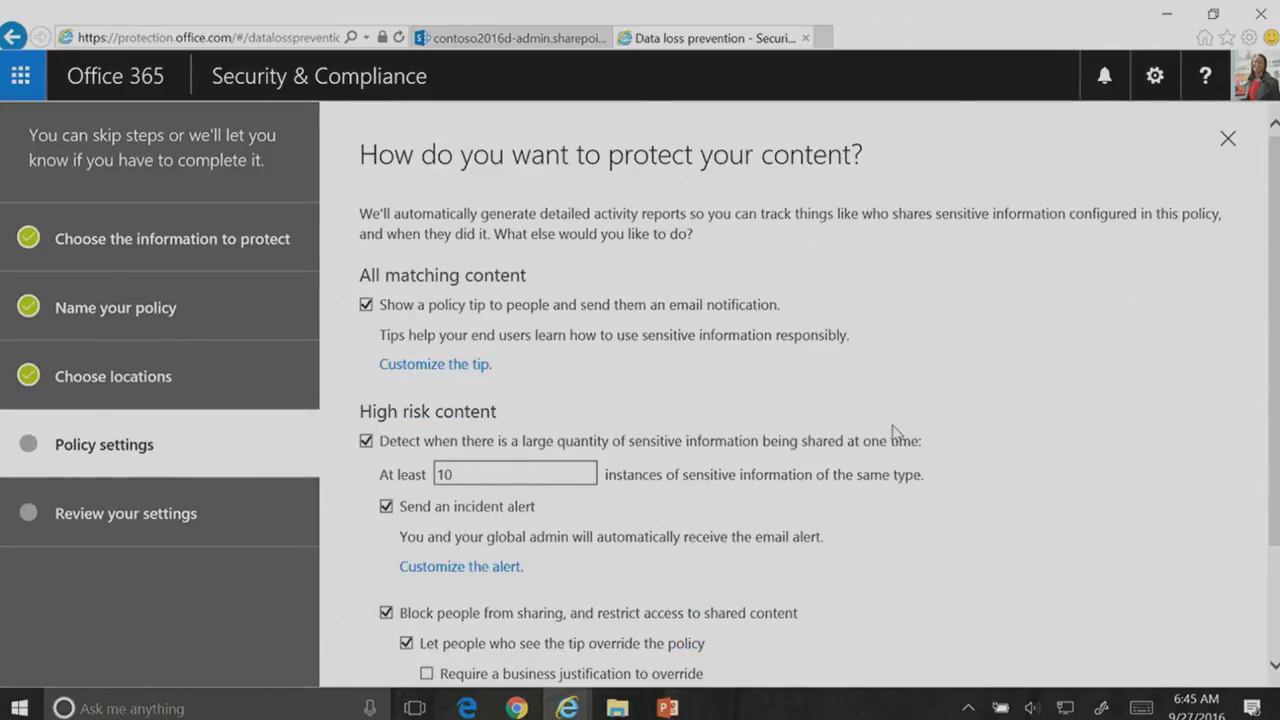
{"action": "scroll", "coordinate": [892, 430], "scroll_direction": "down", "scroll_amount": 1}
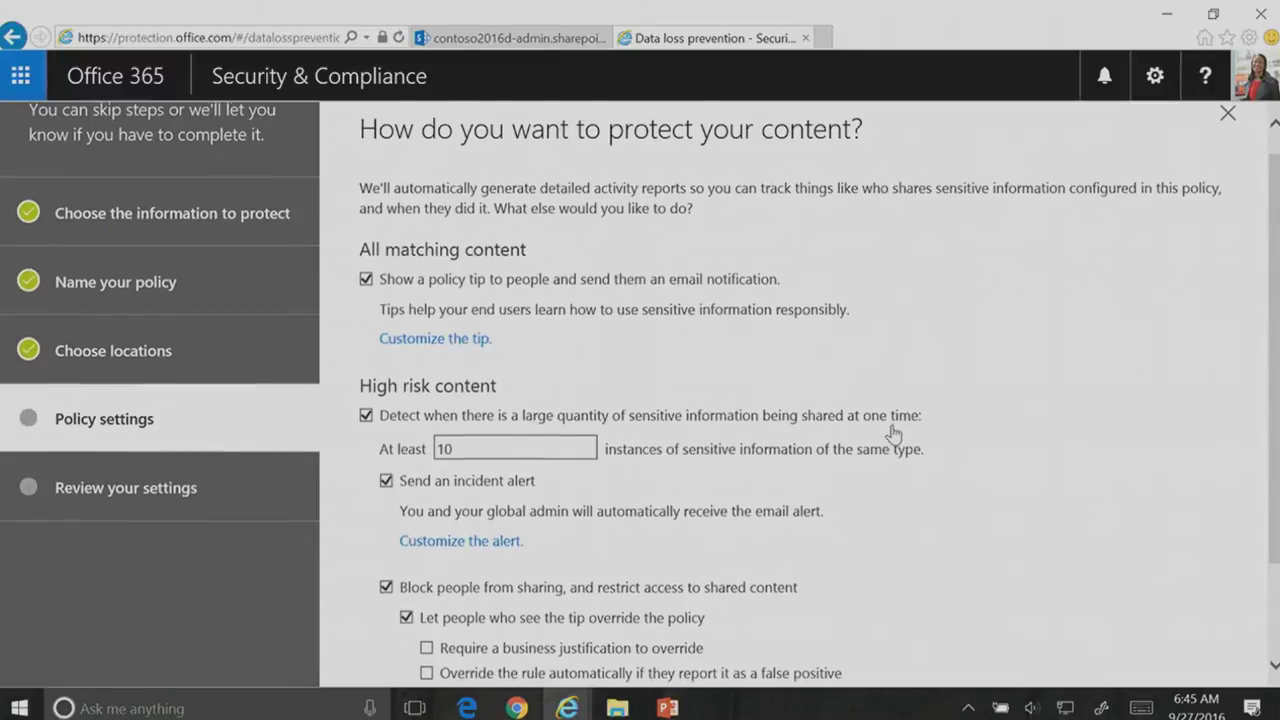
{"action": "scroll", "coordinate": [890, 431], "scroll_direction": "down", "scroll_amount": 1}
{"action": "scroll", "coordinate": [893, 433], "scroll_direction": "down", "scroll_amount": 1}
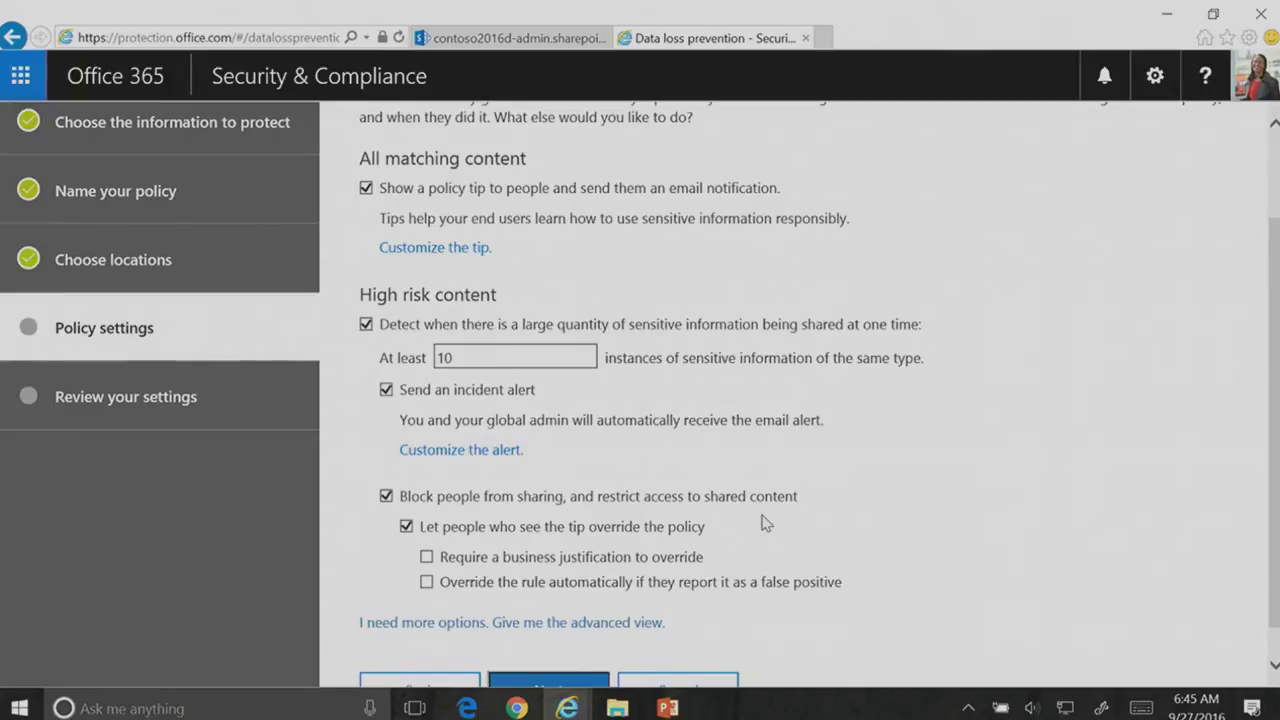
{"action": "scroll", "coordinate": [765, 522], "scroll_direction": "down", "scroll_amount": 1}
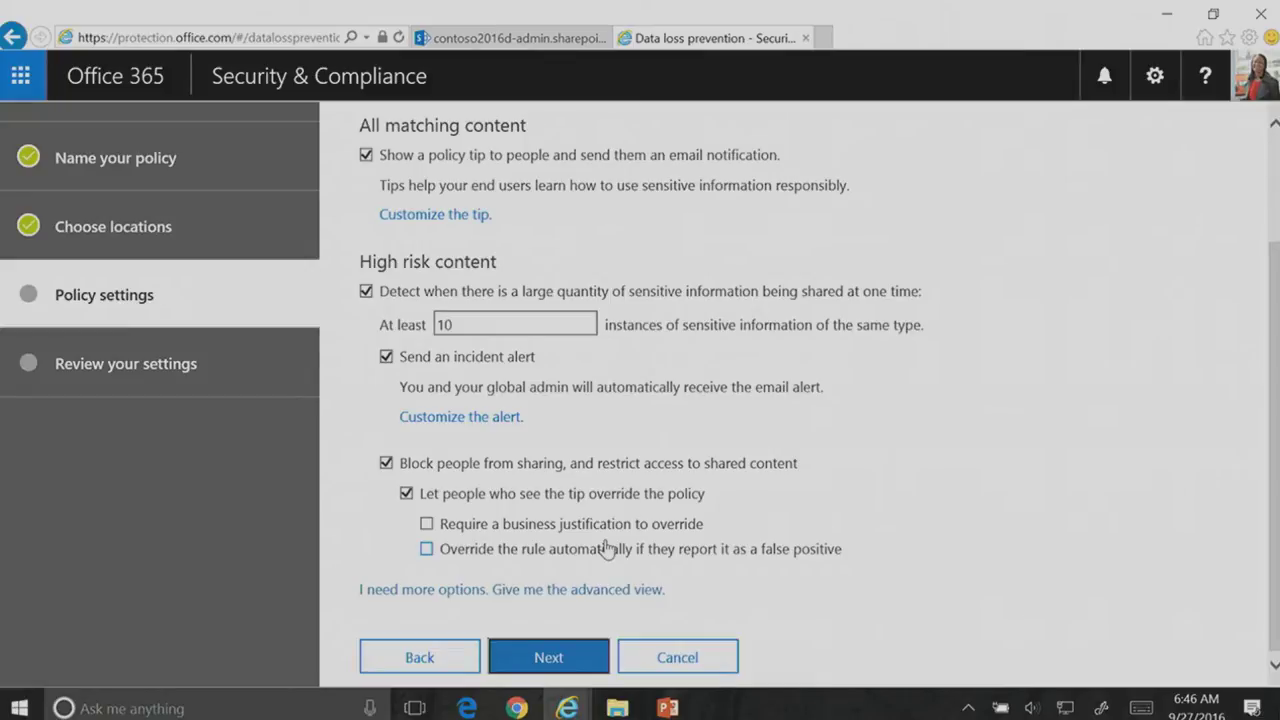
{"action": "left_click", "coordinate": [563, 665]}
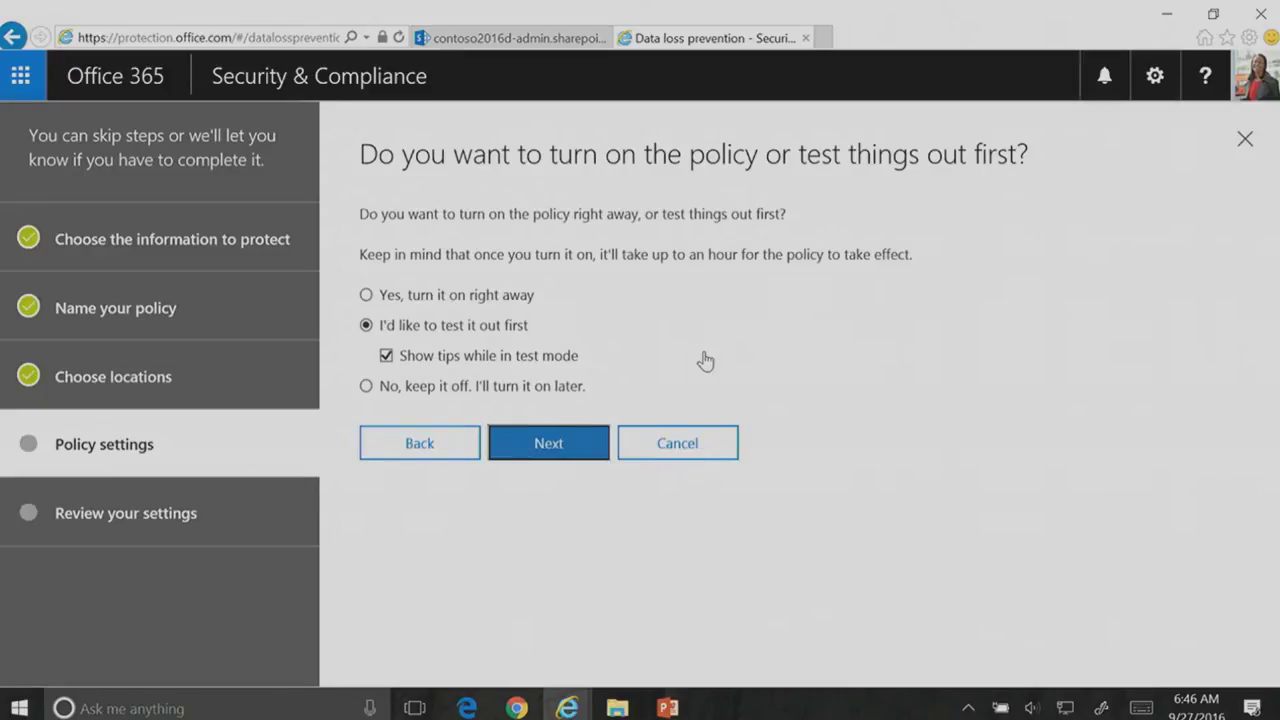
Step: Keep test mode with policy tips and scroll through the settings review
{"action": "left_click", "coordinate": [564, 448]}
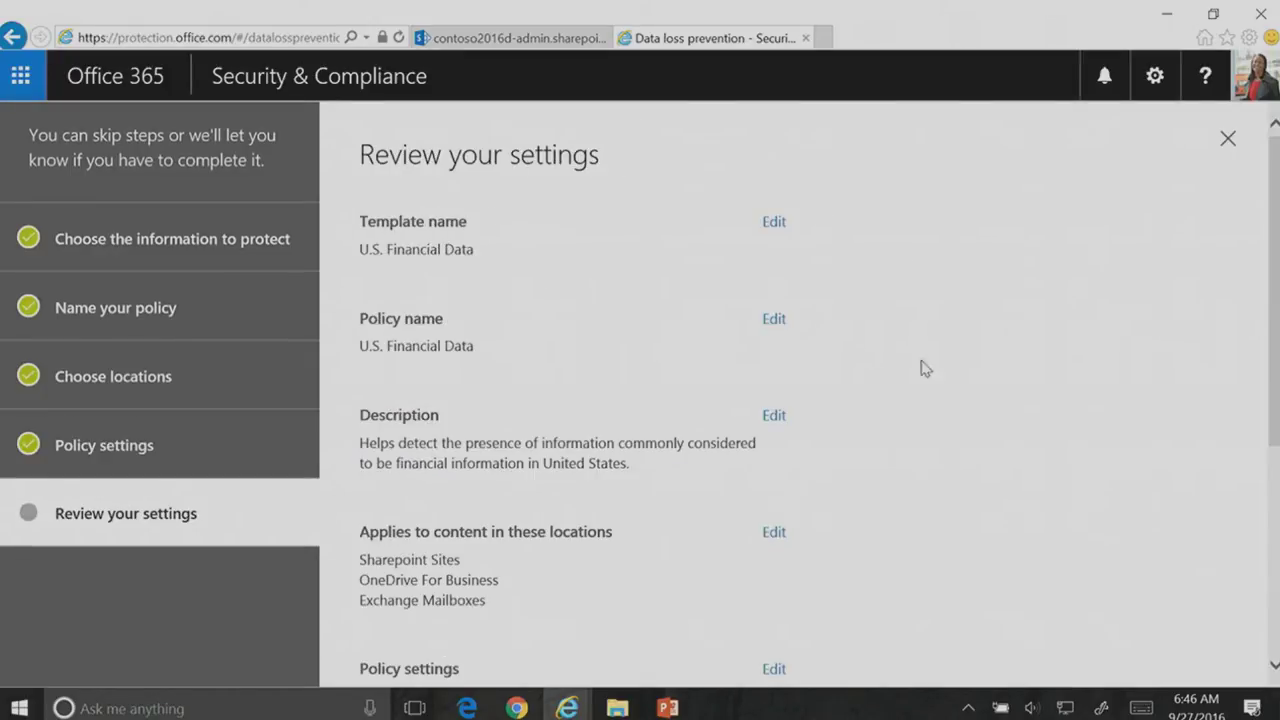
{"action": "scroll", "coordinate": [978, 398], "scroll_direction": "down", "scroll_amount": 5}
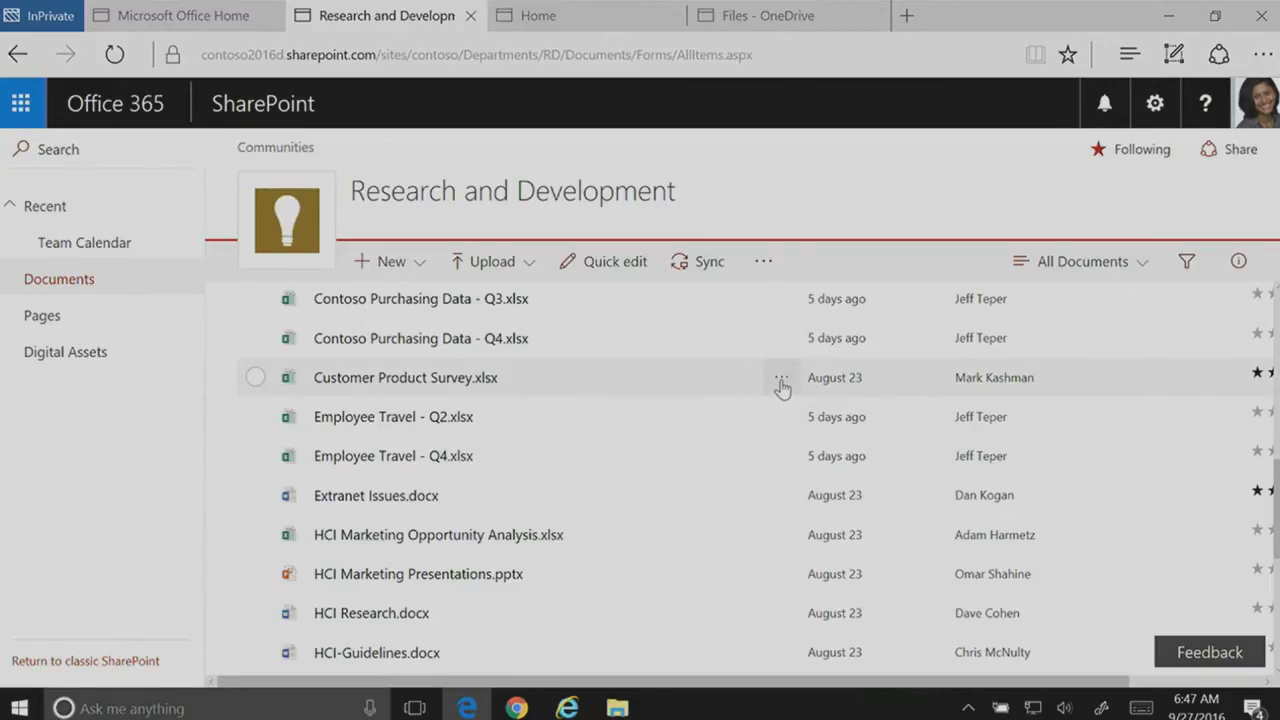
Step: Try sharing Customer Product Survey.xlsx with a colleague and an external Gmail address, then go back
{"action": "left_click", "coordinate": [264, 380]}
{"action": "left_click", "coordinate": [500, 264]}
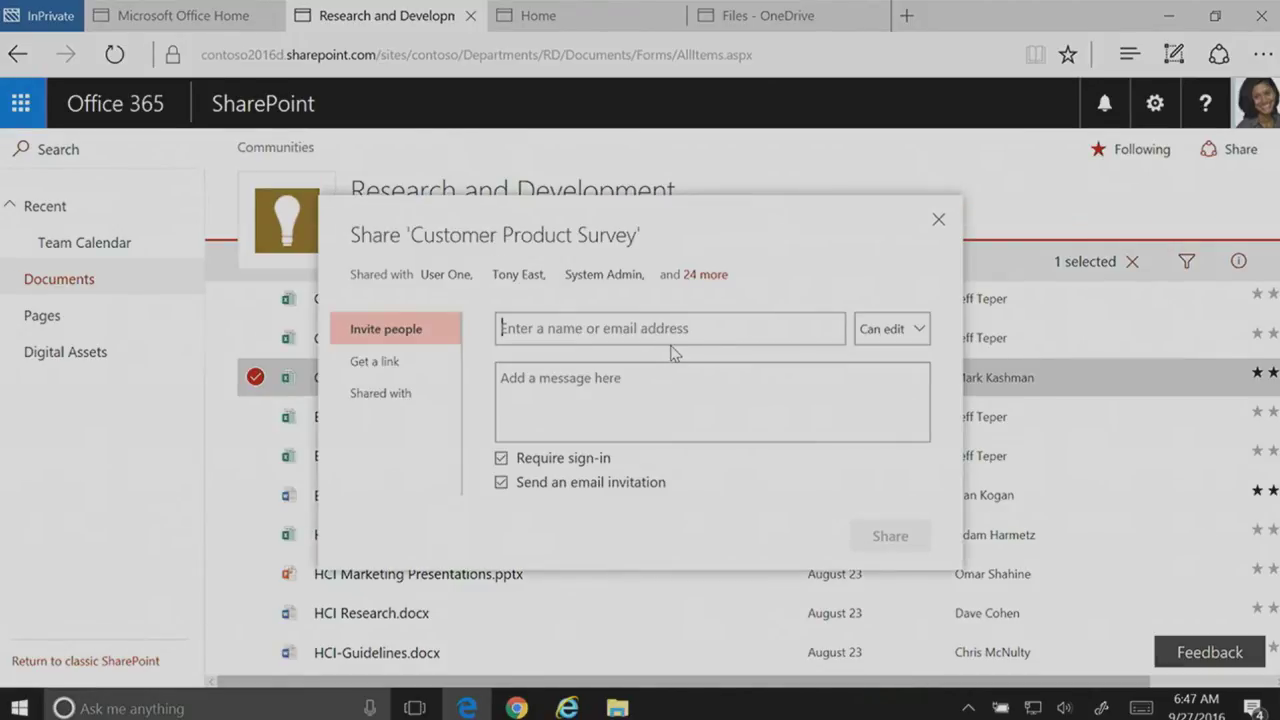
{"action": "type", "text": "navjot"}
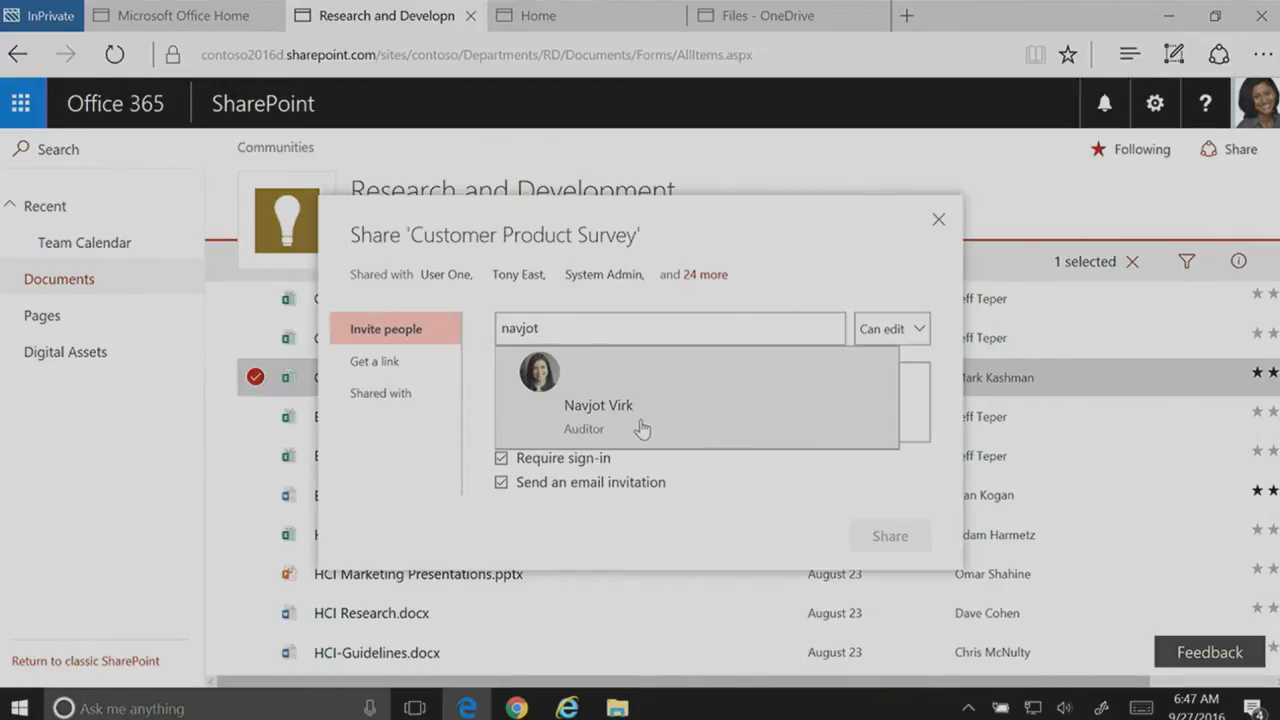
{"action": "left_click", "coordinate": [645, 421]}
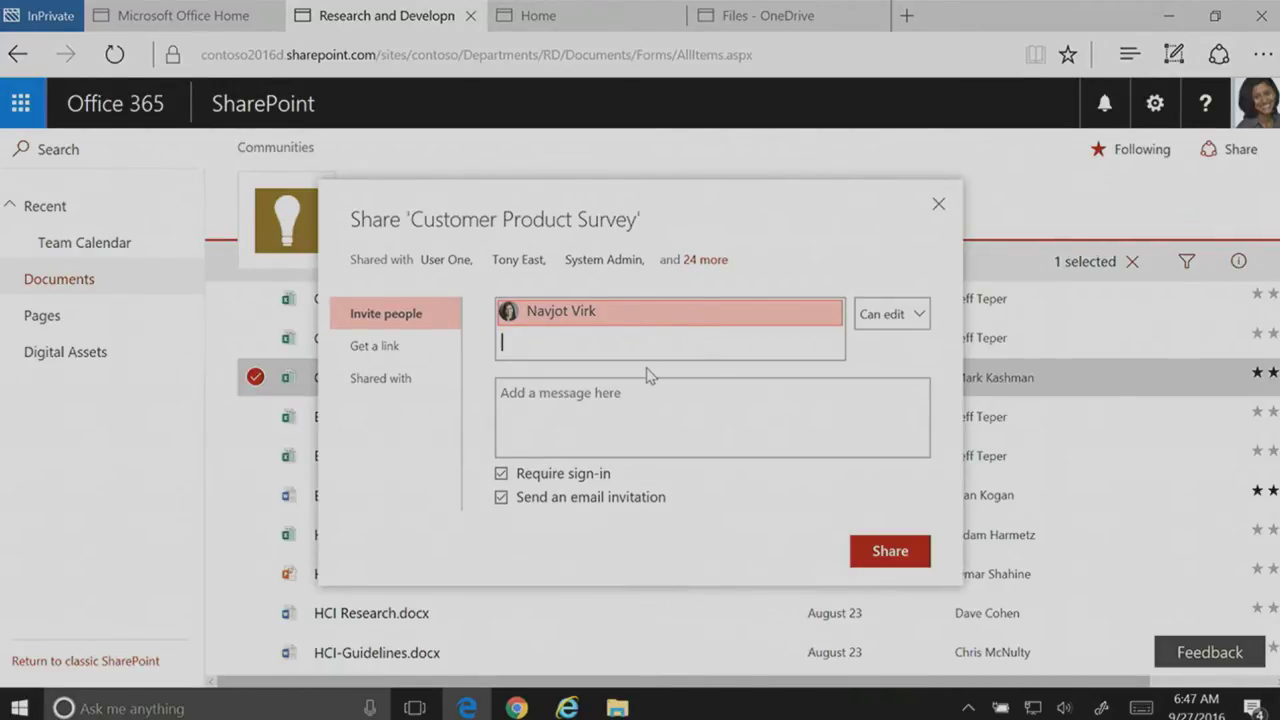
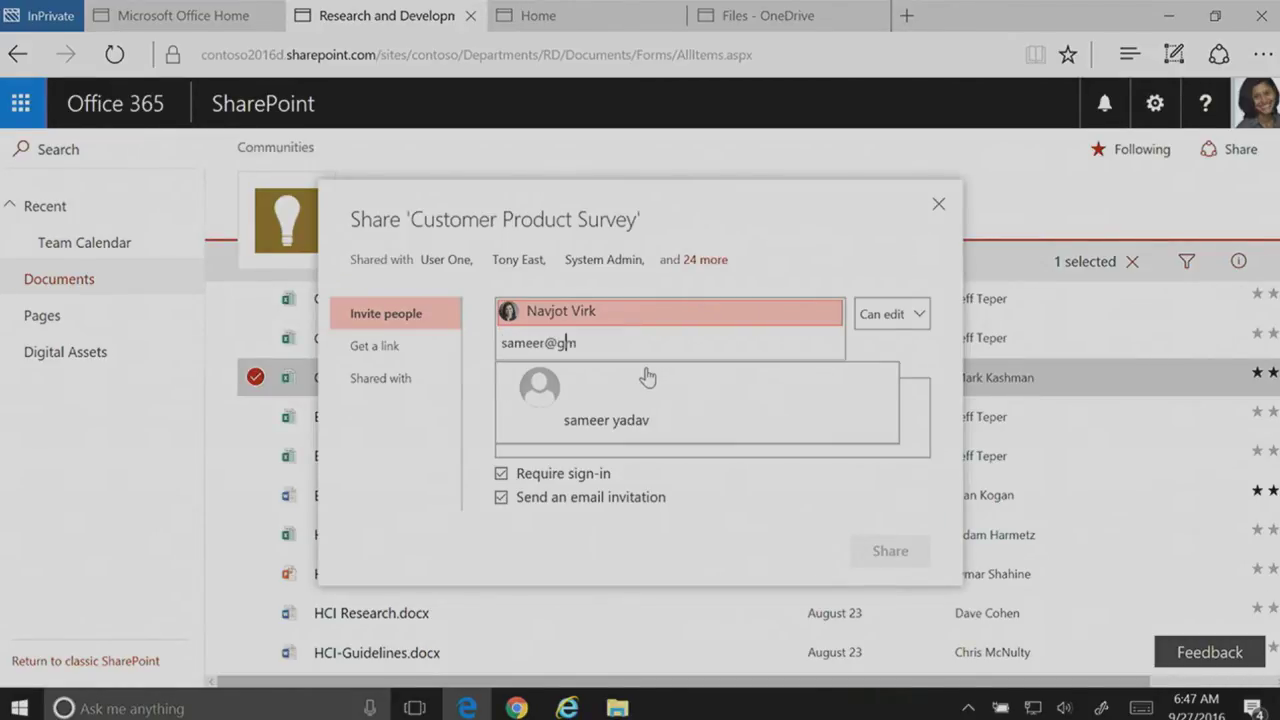
{"action": "key", "text": "ctrl+a"}
{"action": "key", "text": "BackSpace"}
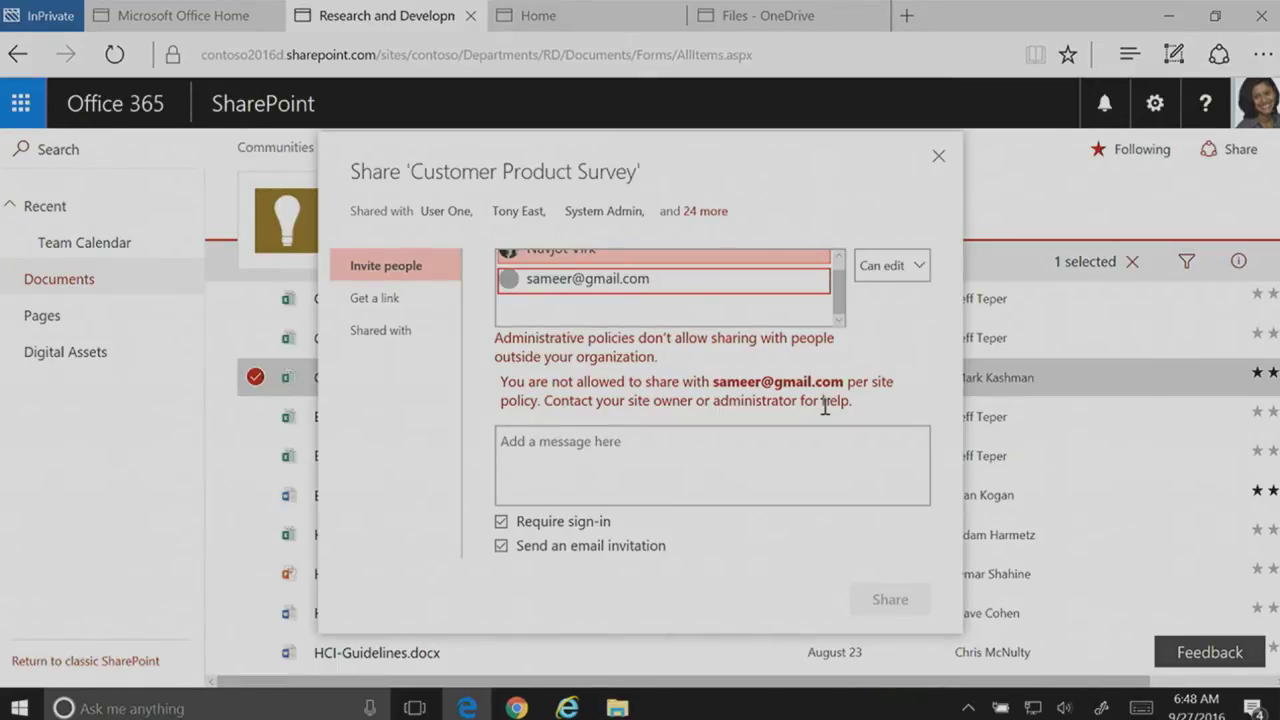
{"action": "key", "text": "alt+Left"}
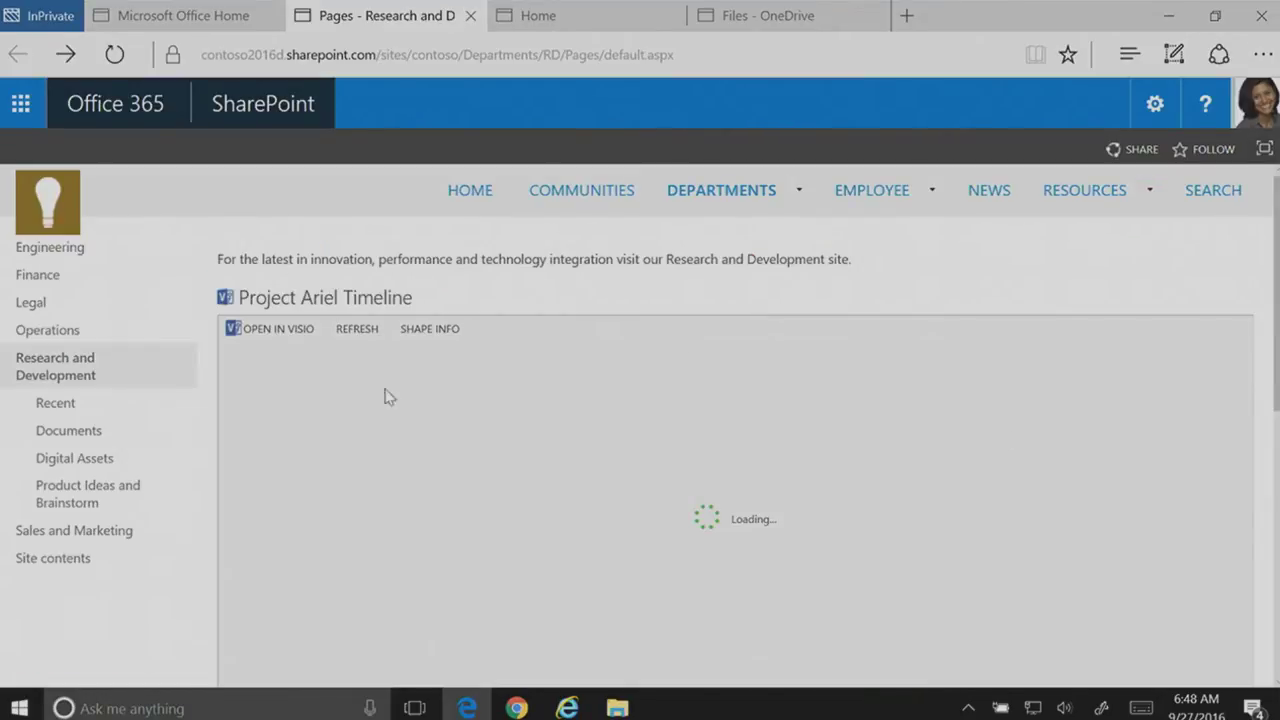
Step: Open the Documents library and select Customer Product Survey.xlsx
{"action": "left_click", "coordinate": [80, 433]}
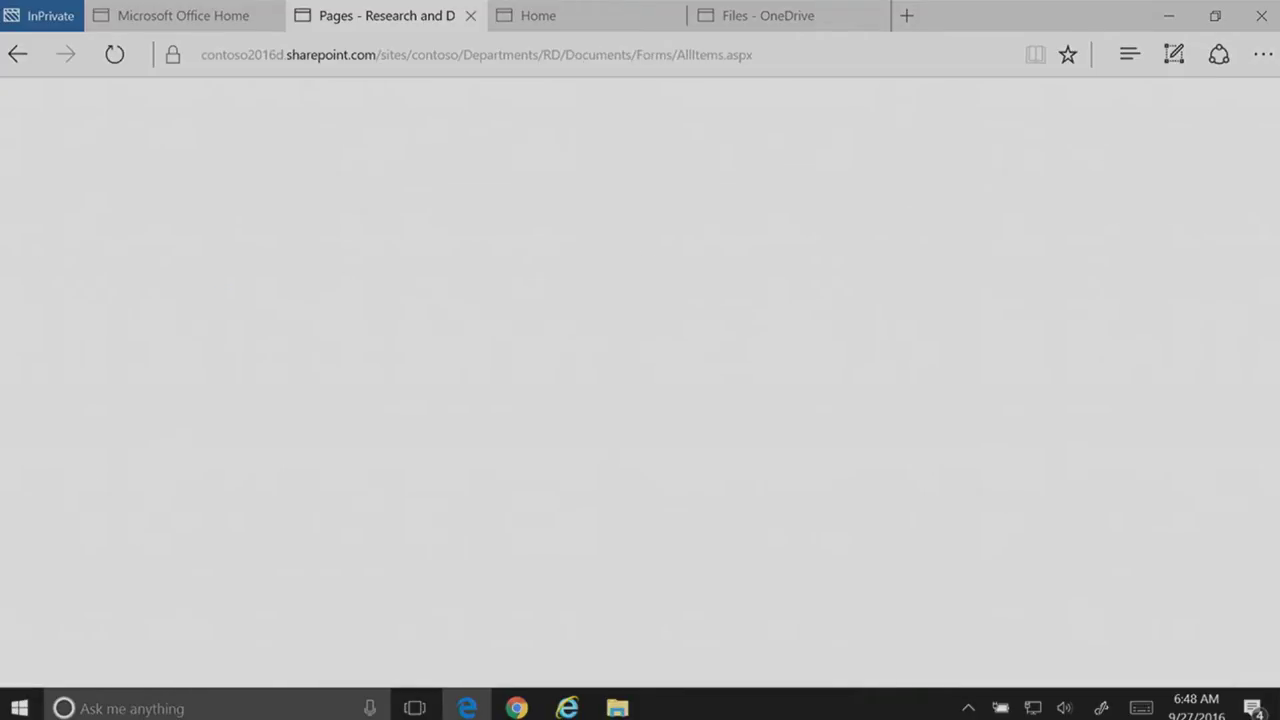
{"action": "scroll", "coordinate": [1276, 400], "scroll_direction": "down", "scroll_amount": 3}
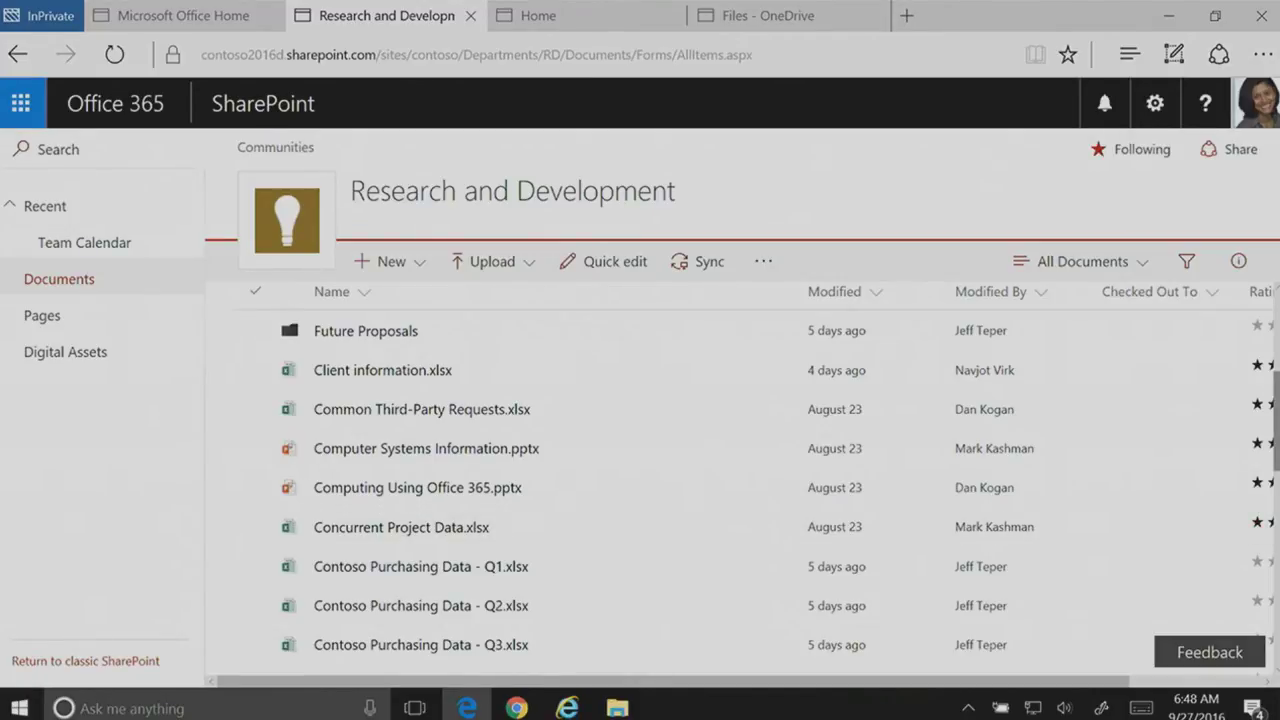
{"action": "scroll", "coordinate": [1276, 527], "scroll_direction": "down", "scroll_amount": 3}
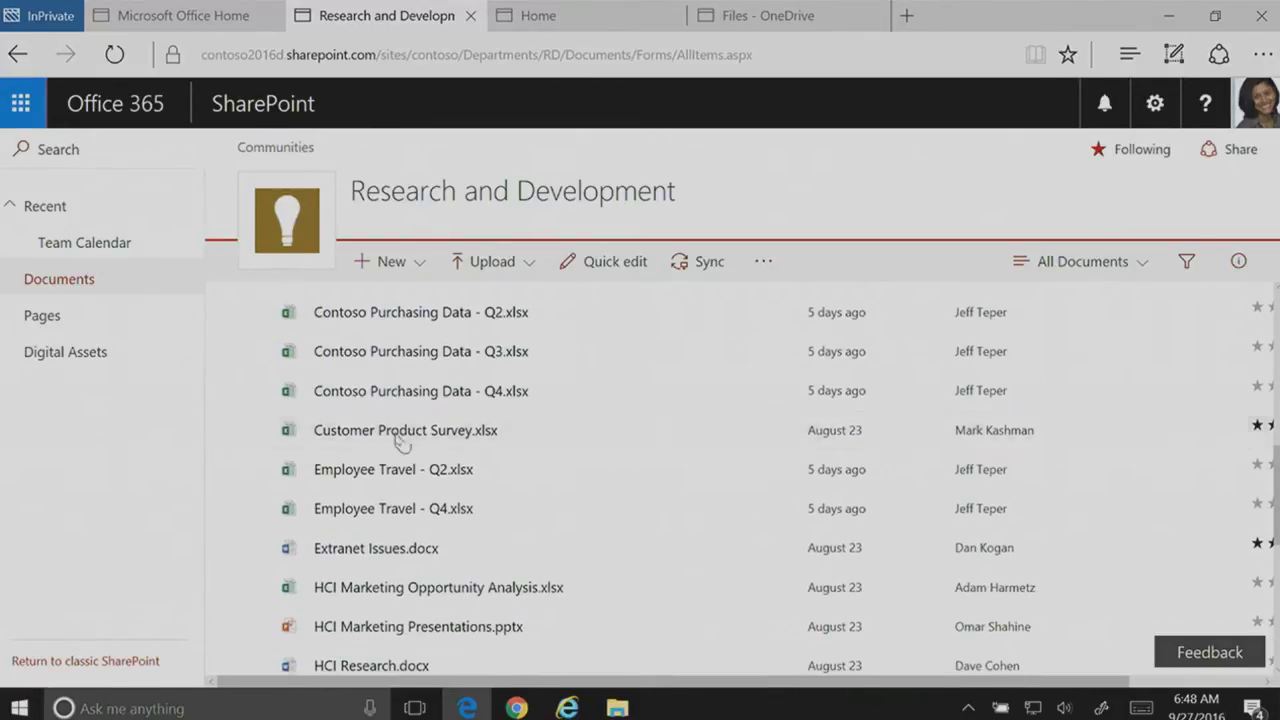
{"action": "left_click", "coordinate": [254, 431]}
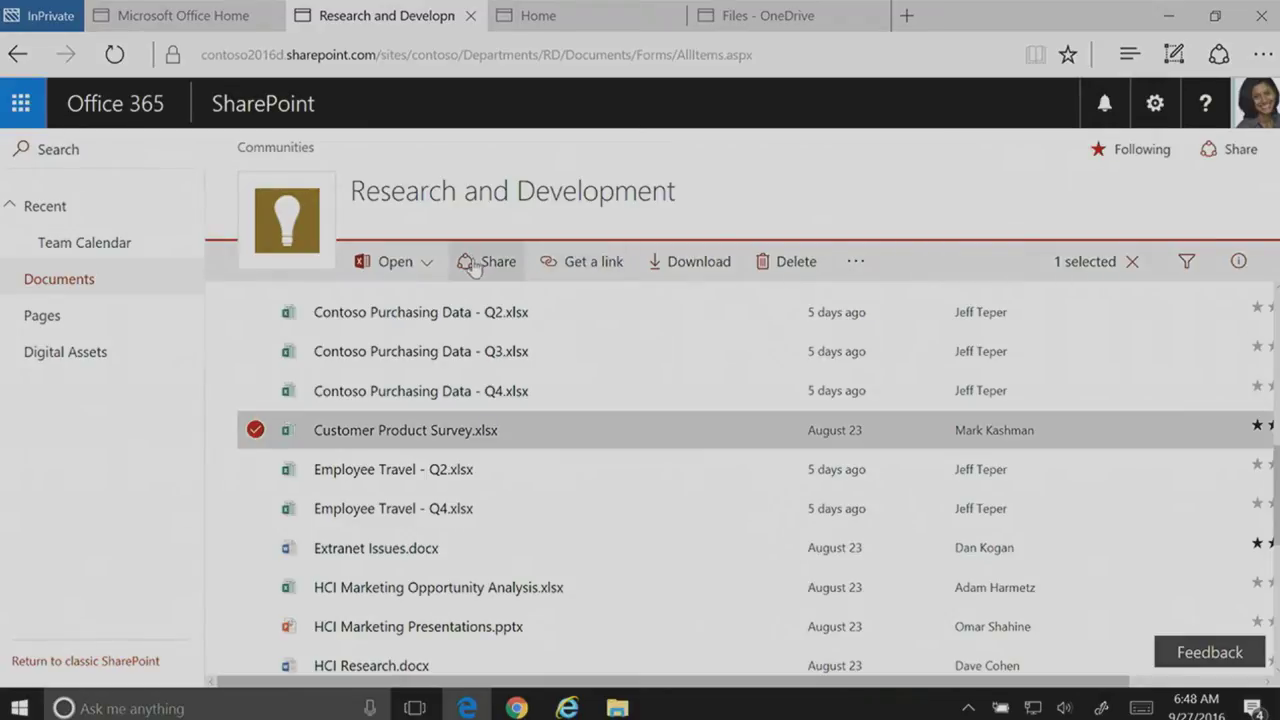
Step: Share the file with a colleague and an outside fabrikam.com address despite the warning
{"action": "left_click", "coordinate": [470, 261]}
{"action": "left_click", "coordinate": [583, 329]}
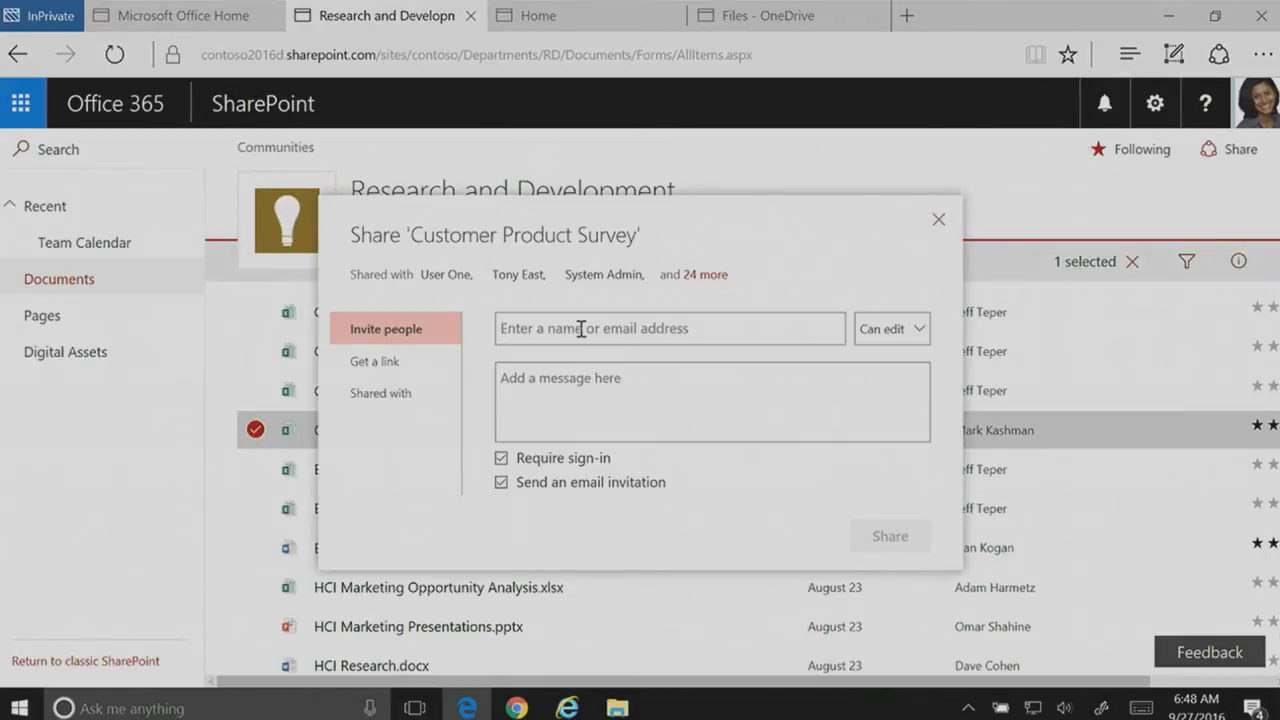
{"action": "type", "text": "navot"}
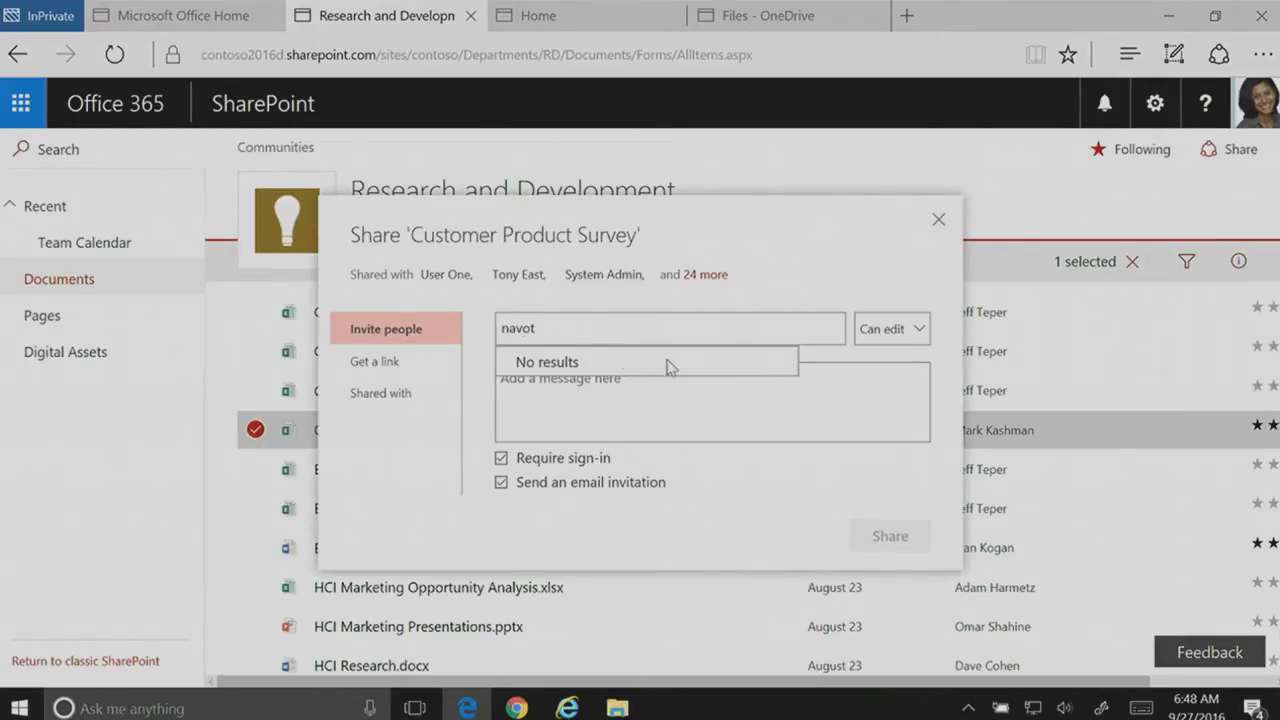
{"action": "key", "text": "BackSpace"}
{"action": "key", "text": "BackSpace"}
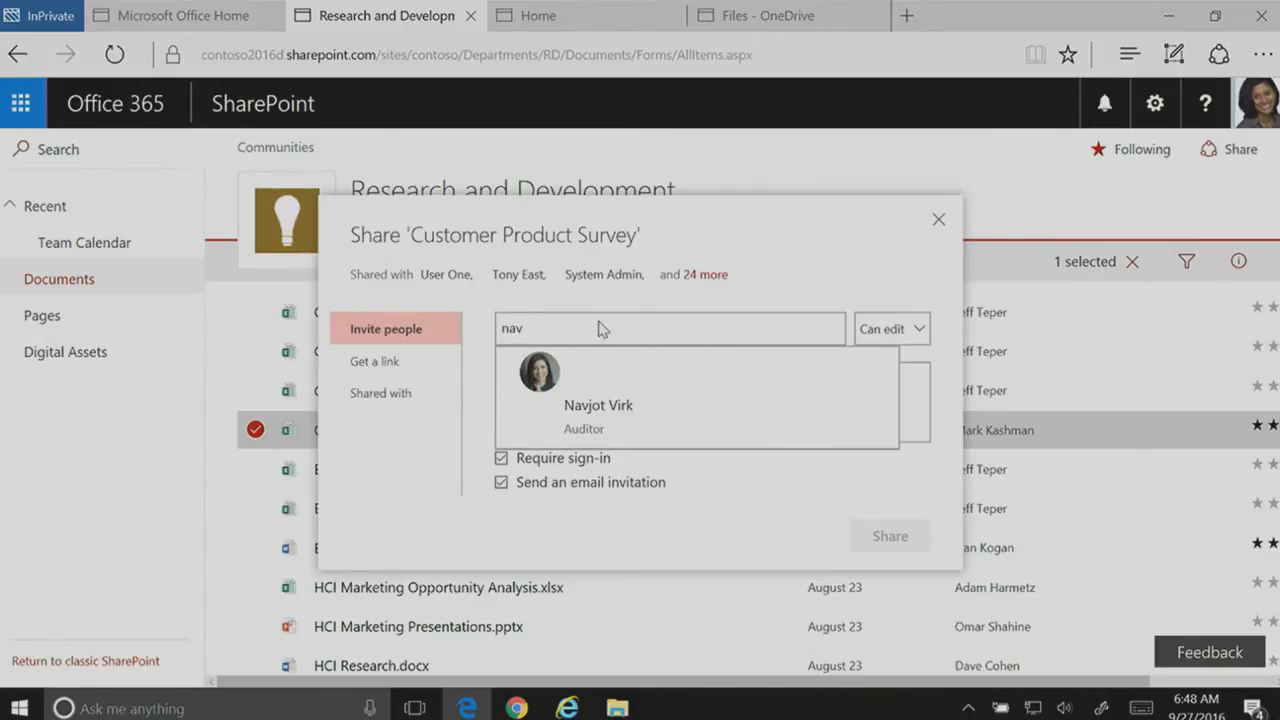
{"action": "left_click", "coordinate": [625, 430]}
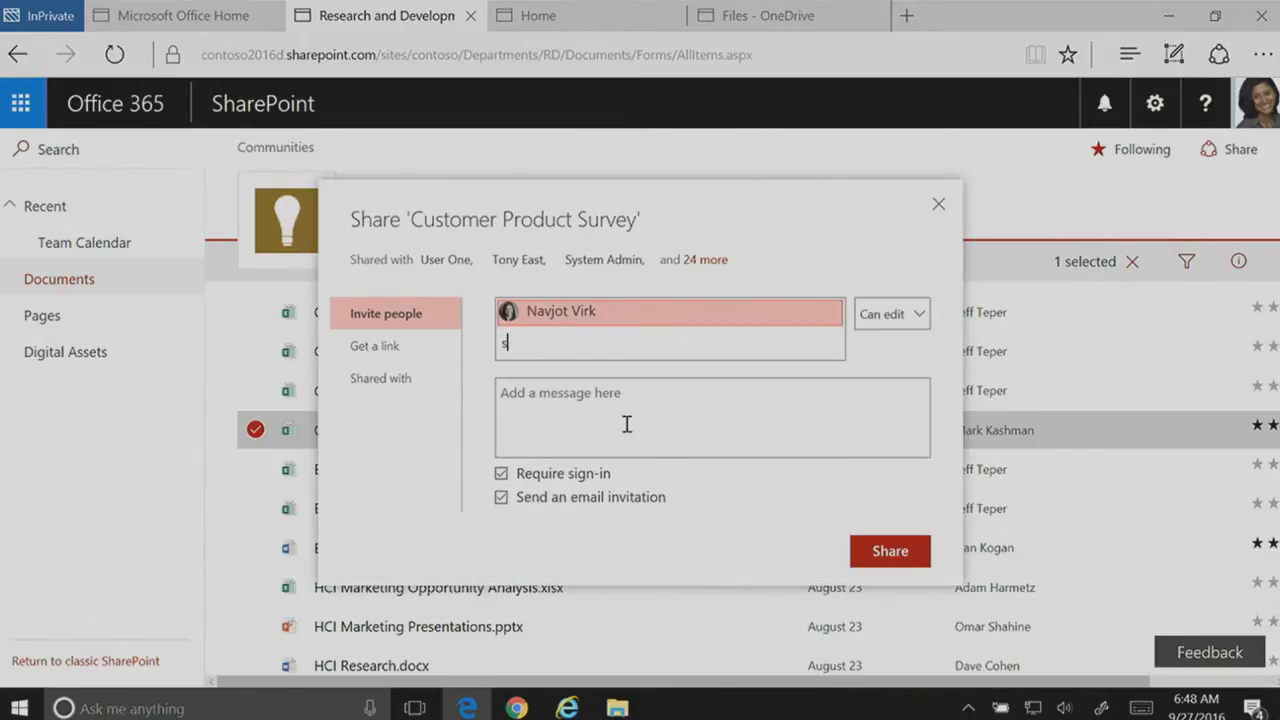
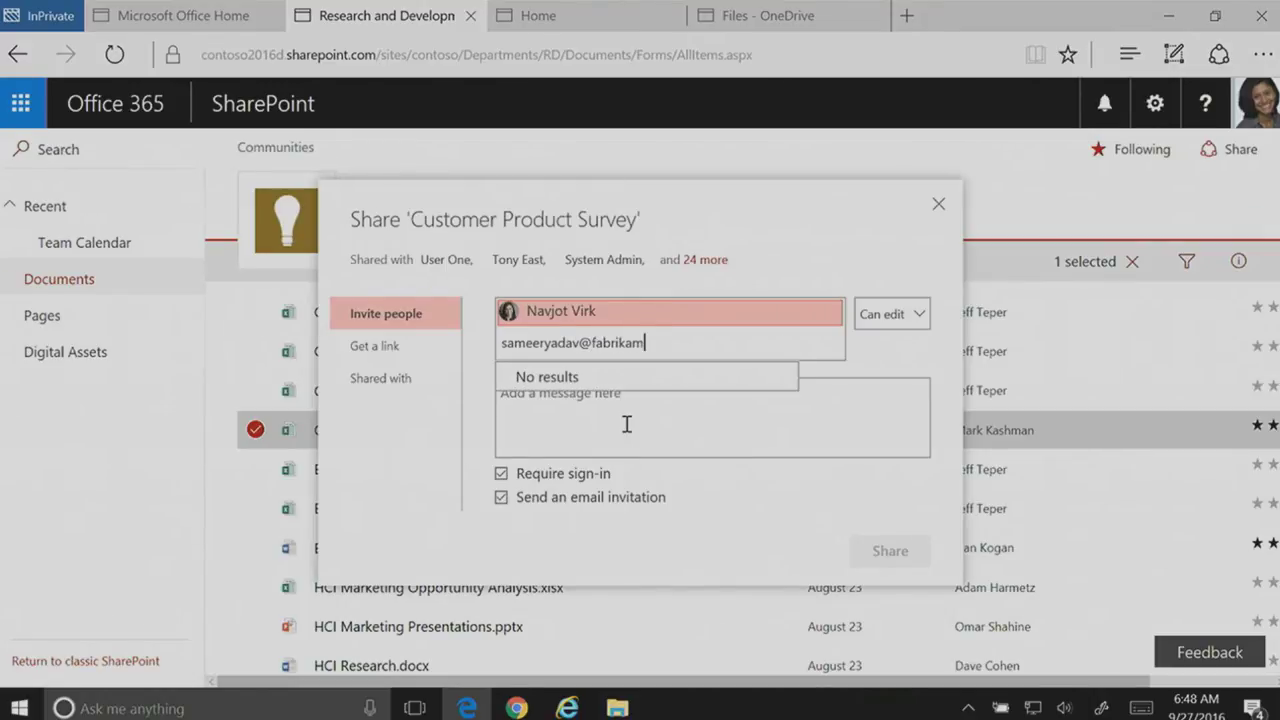
{"action": "key", "text": "Tab"}
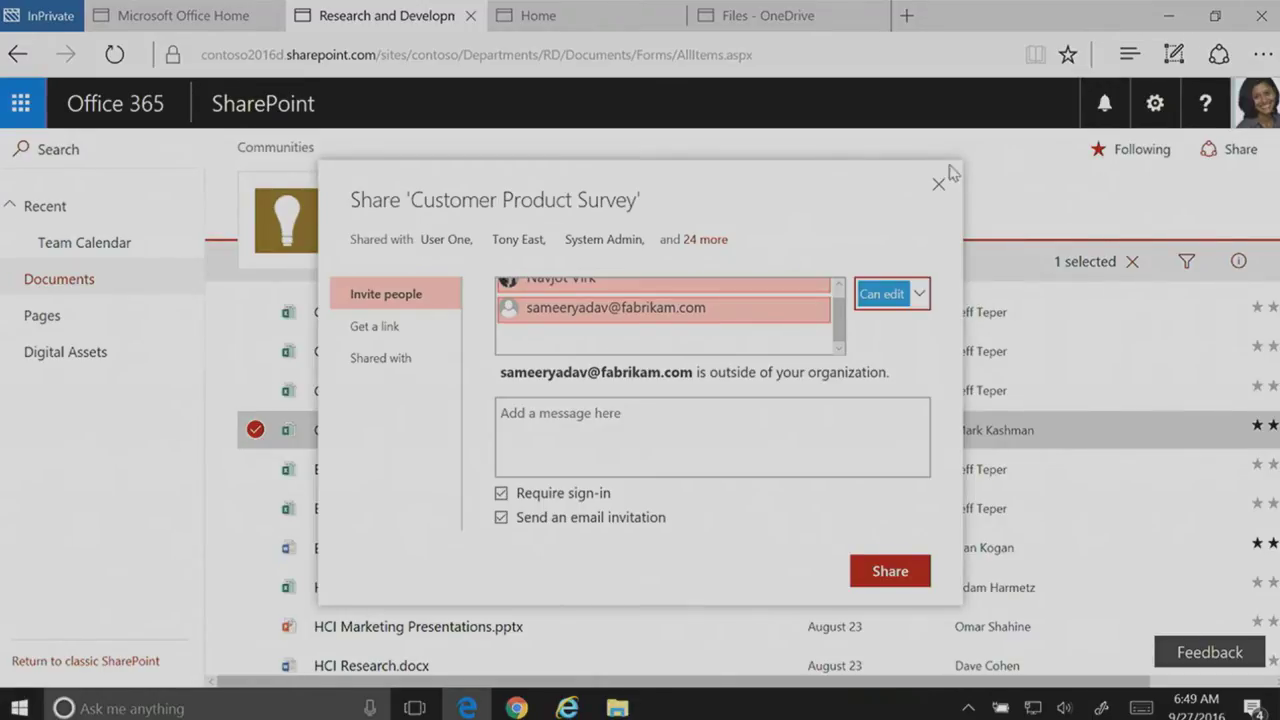
{"action": "left_click", "coordinate": [888, 571]}
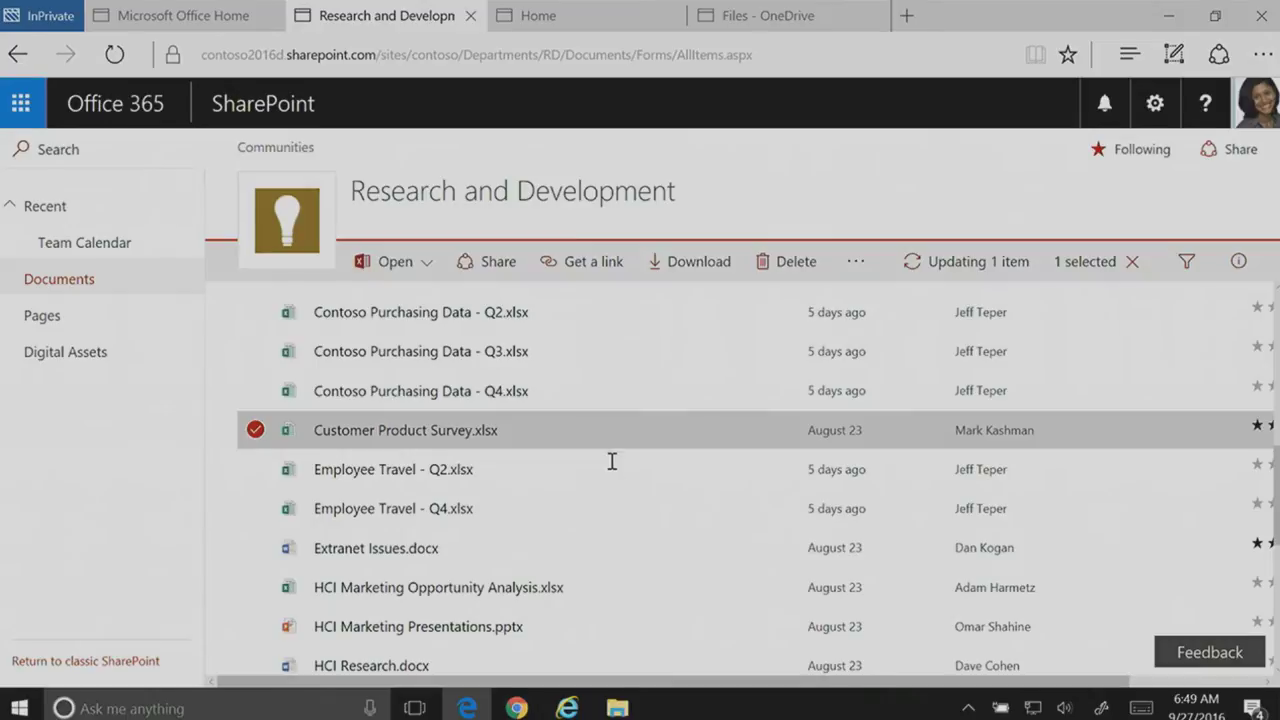
{"action": "left_click", "coordinate": [255, 432]}
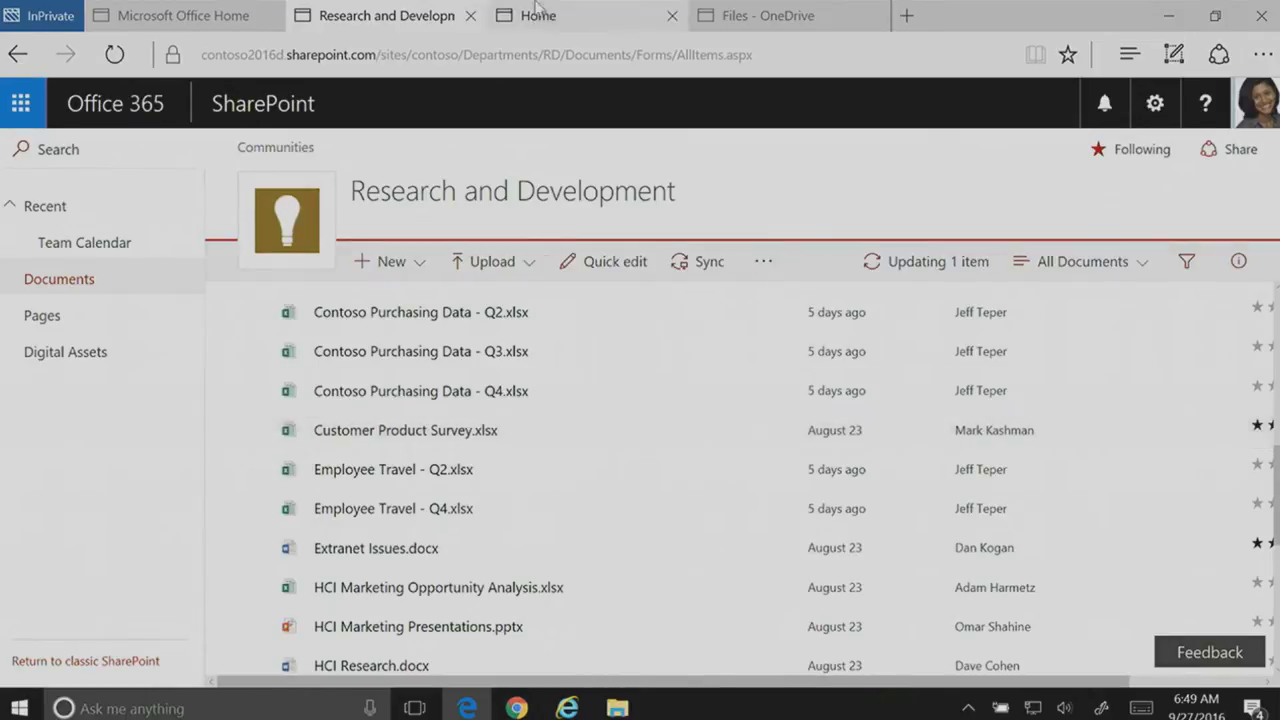
Step: In OneDrive, try sharing Tail Spin Customer Data.xlsx with an outside fabrikam.com address
{"action": "left_click", "coordinate": [784, 24]}
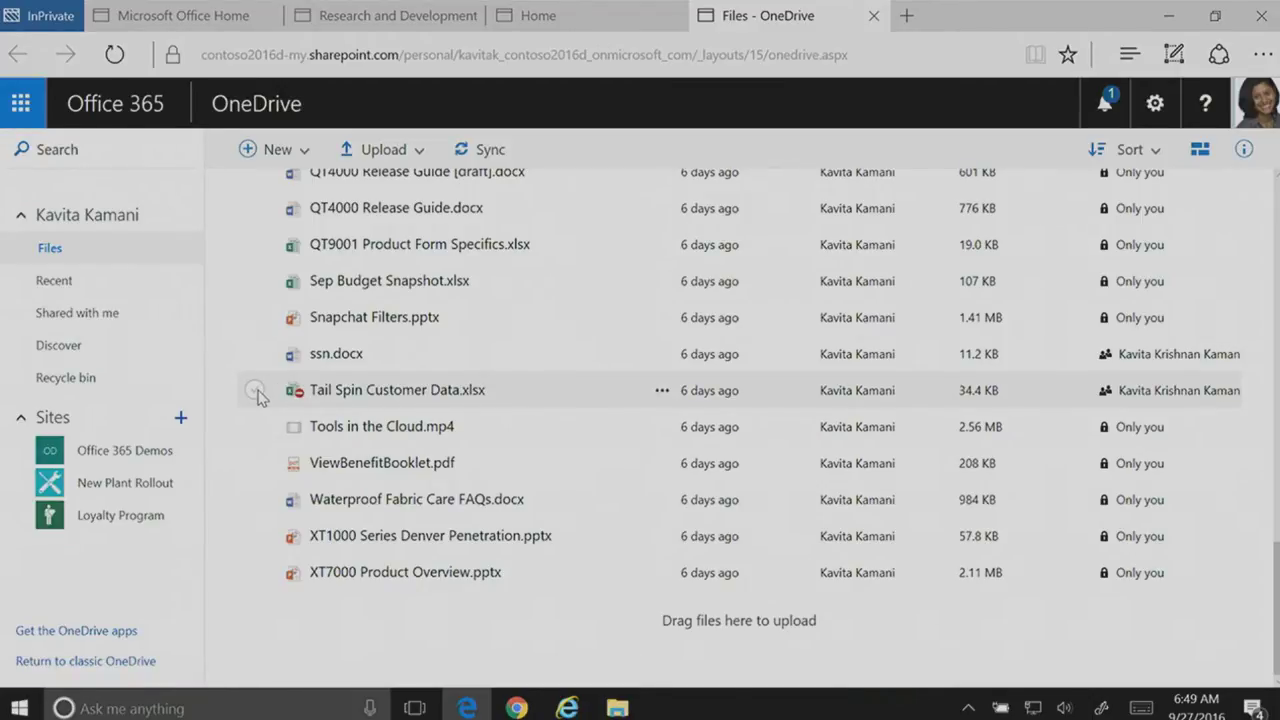
{"action": "left_click", "coordinate": [256, 391]}
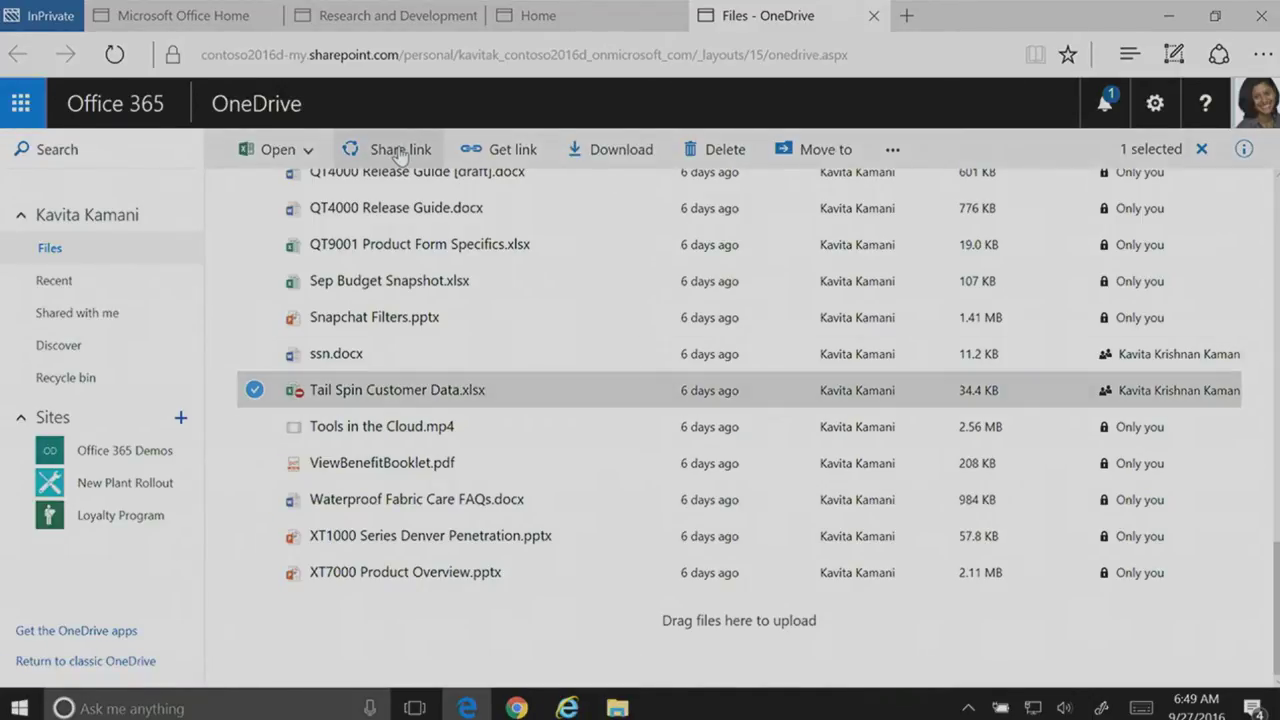
{"action": "left_click", "coordinate": [400, 152]}
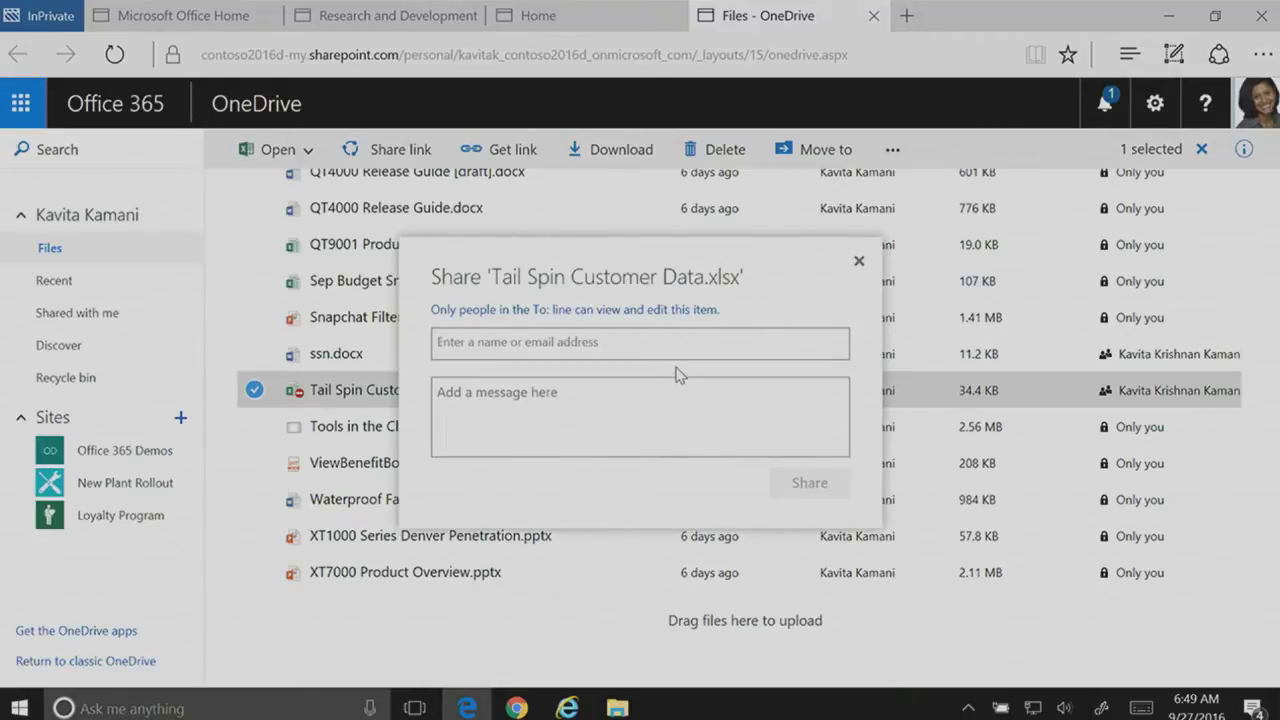
{"action": "key", "text": "Return"}
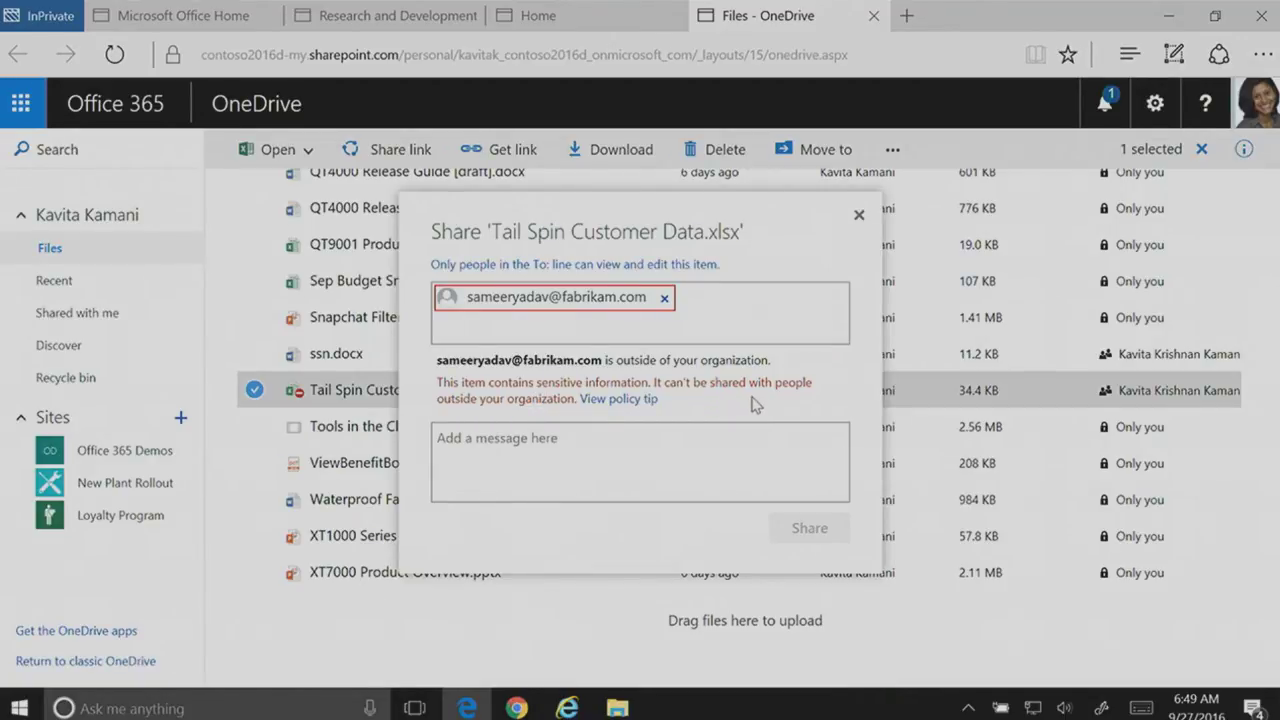
Step: Read the policy tip blocking credit card numbers, then close the share dialog unsent
{"action": "left_click", "coordinate": [645, 400]}
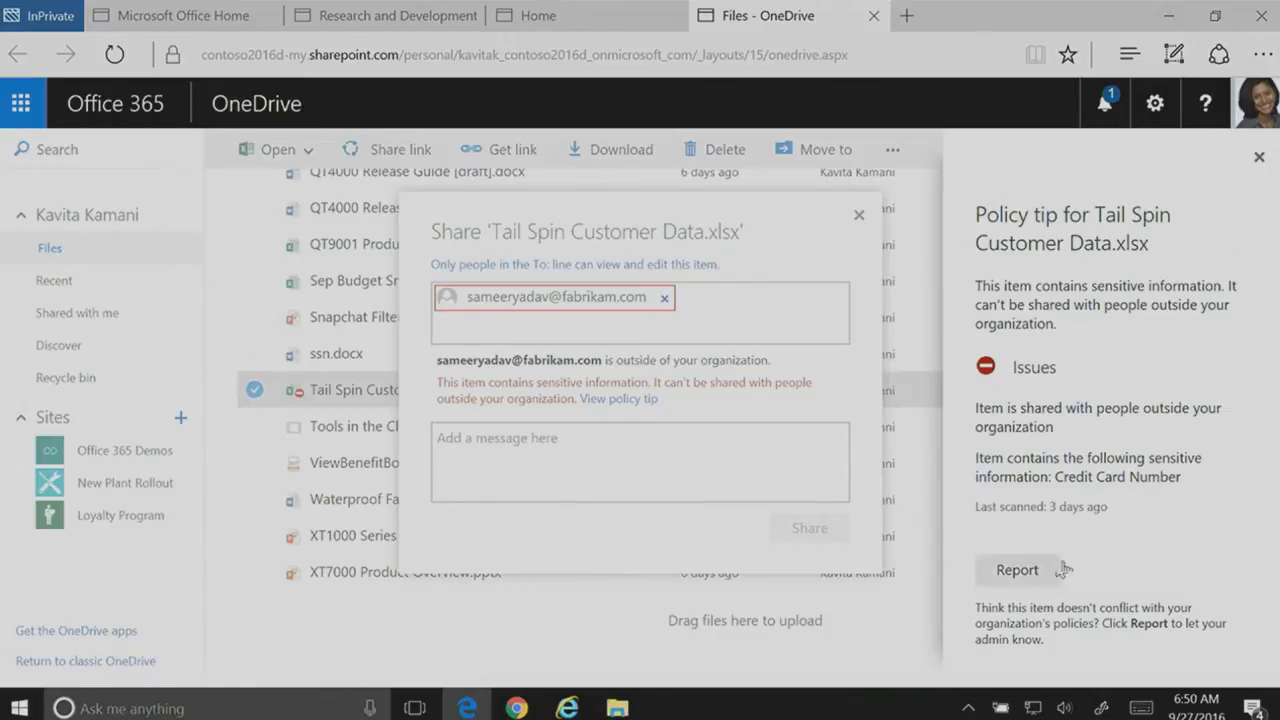
{"action": "left_click", "coordinate": [1257, 160]}
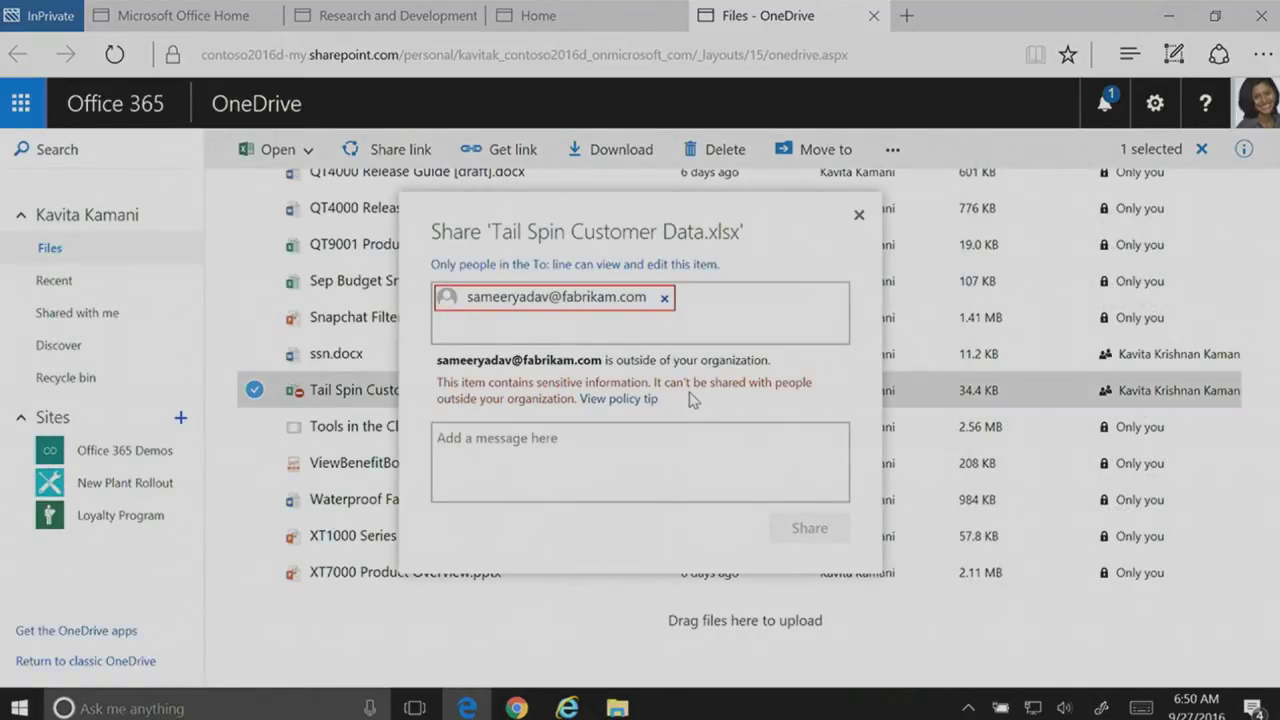
{"action": "left_click", "coordinate": [858, 214]}
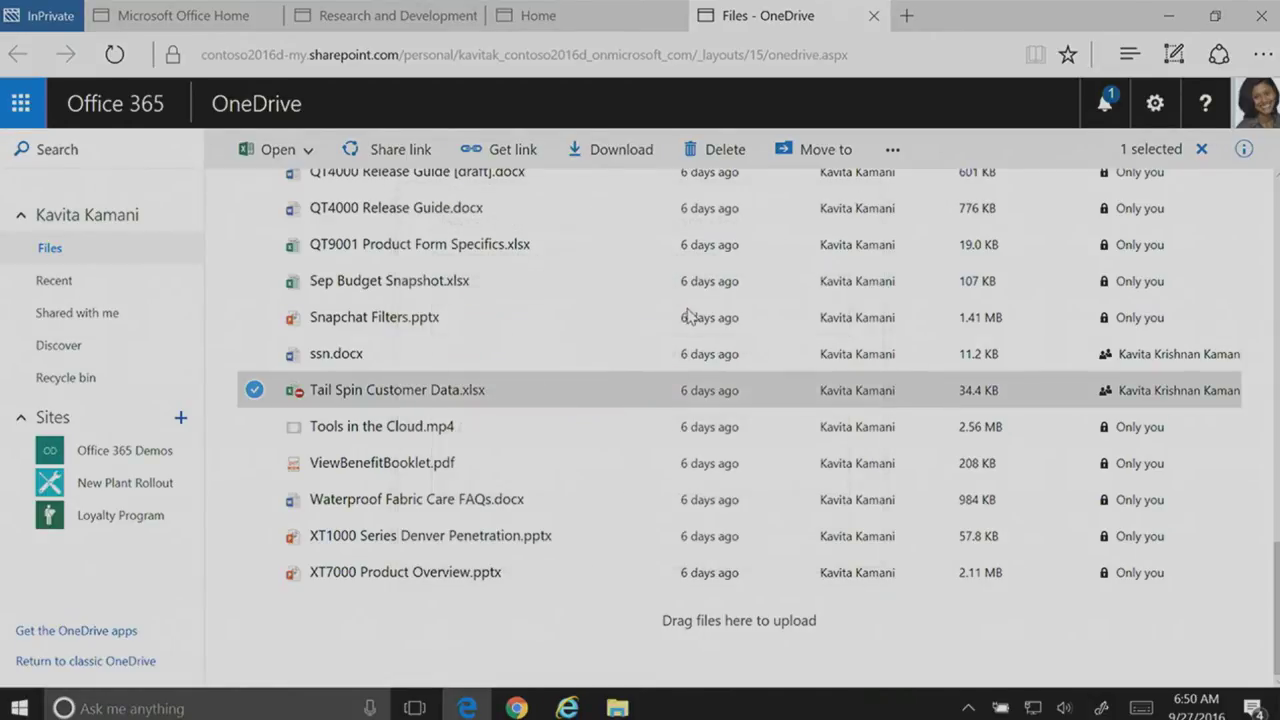
Step: Open Tail Spin Customer Data.xlsx in Excel Online to view its credit card payment columns
{"action": "left_click", "coordinate": [428, 390]}
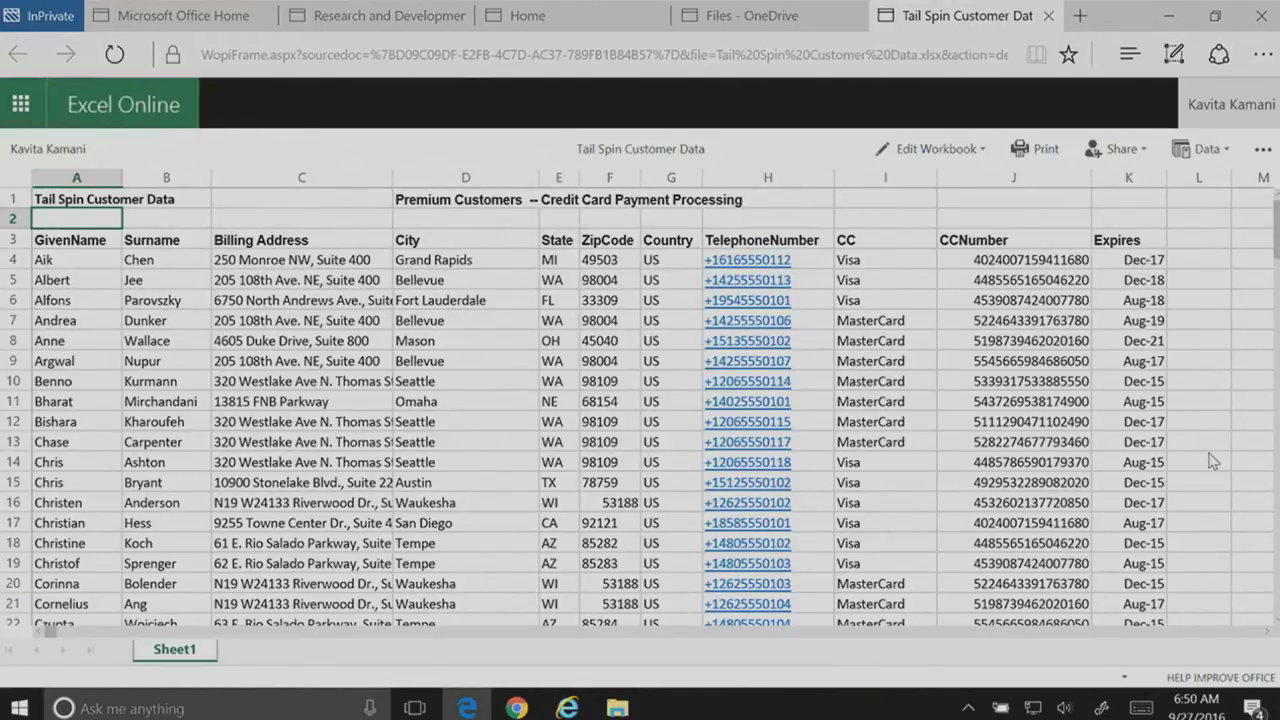
{"action": "mouse_move", "coordinate": [381, 20]}
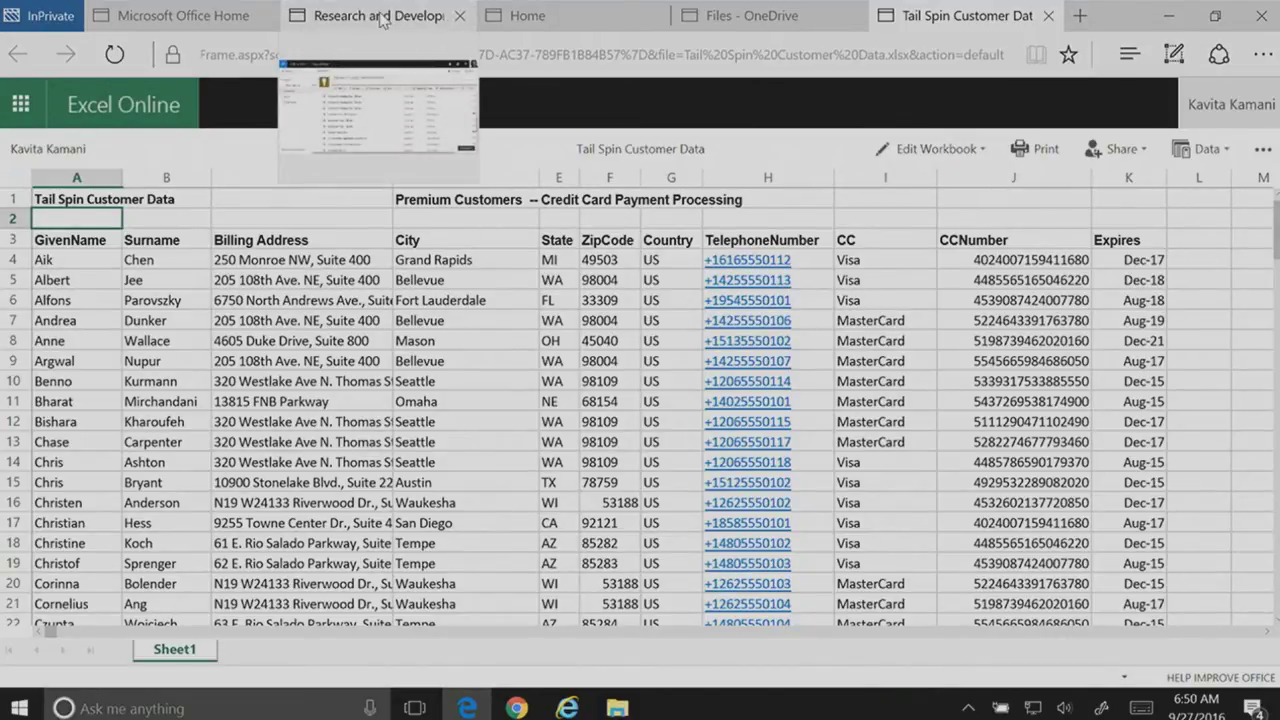
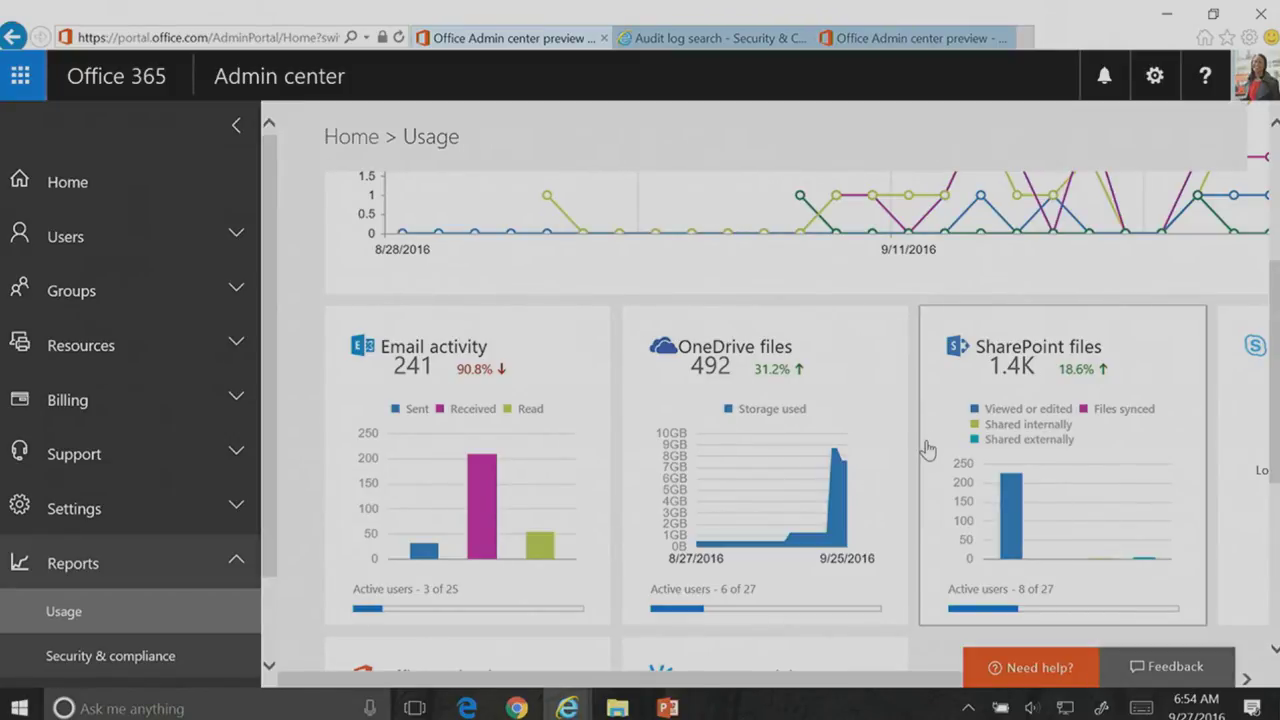
Step: Scroll through the SharePoint files activity Details table
{"action": "mouse_move", "coordinate": [784, 489]}
{"action": "mouse_move", "coordinate": [839, 484]}
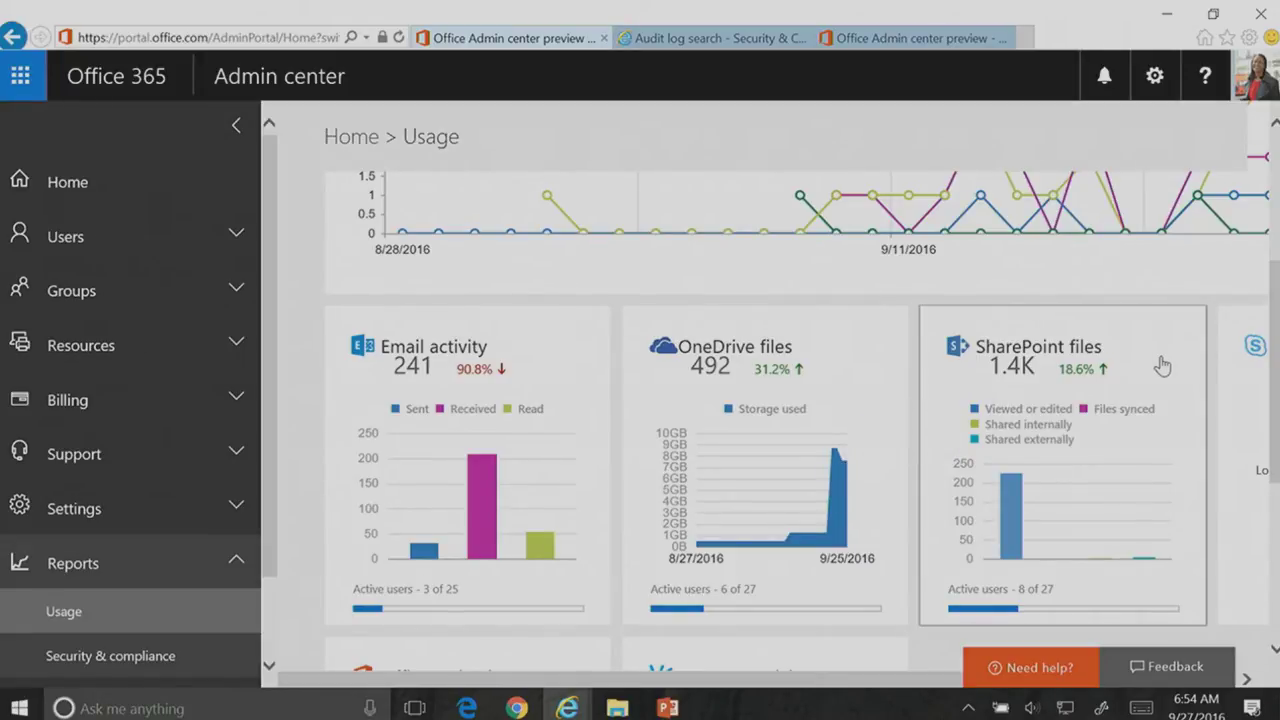
{"action": "scroll", "coordinate": [1160, 363], "scroll_direction": "up", "scroll_amount": 3}
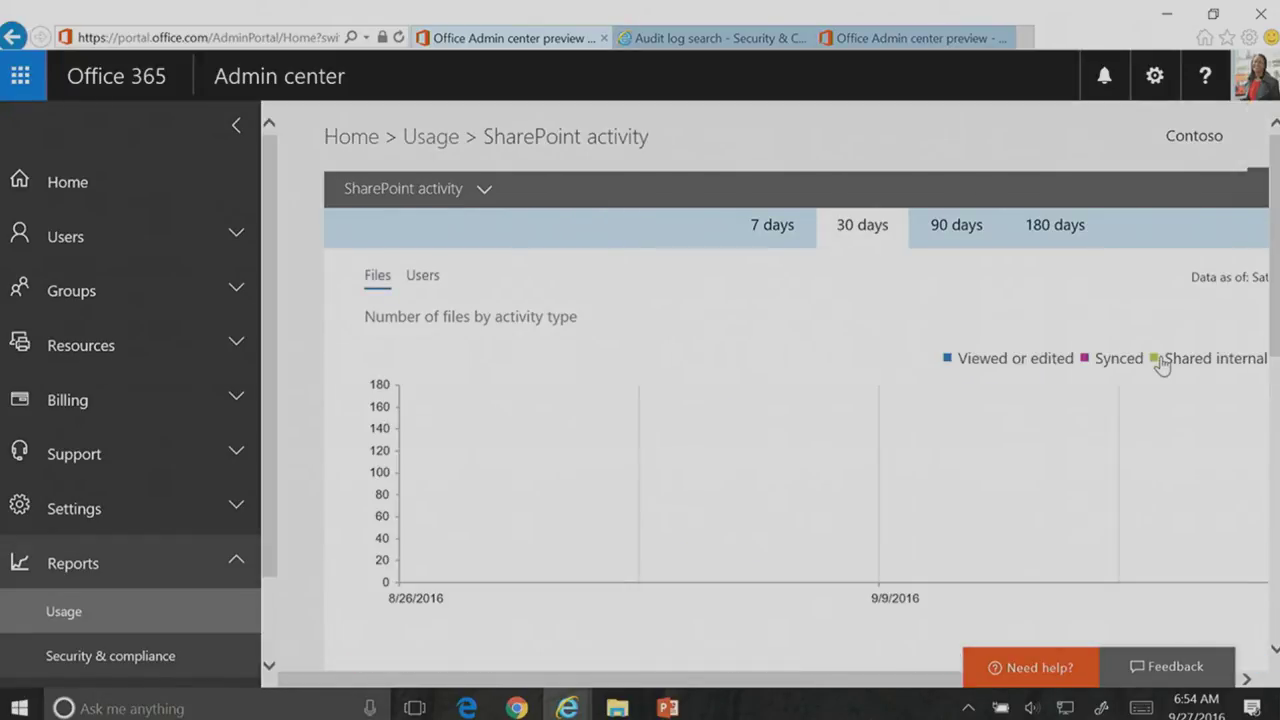
{"action": "scroll", "coordinate": [822, 368], "scroll_direction": "down", "scroll_amount": 5}
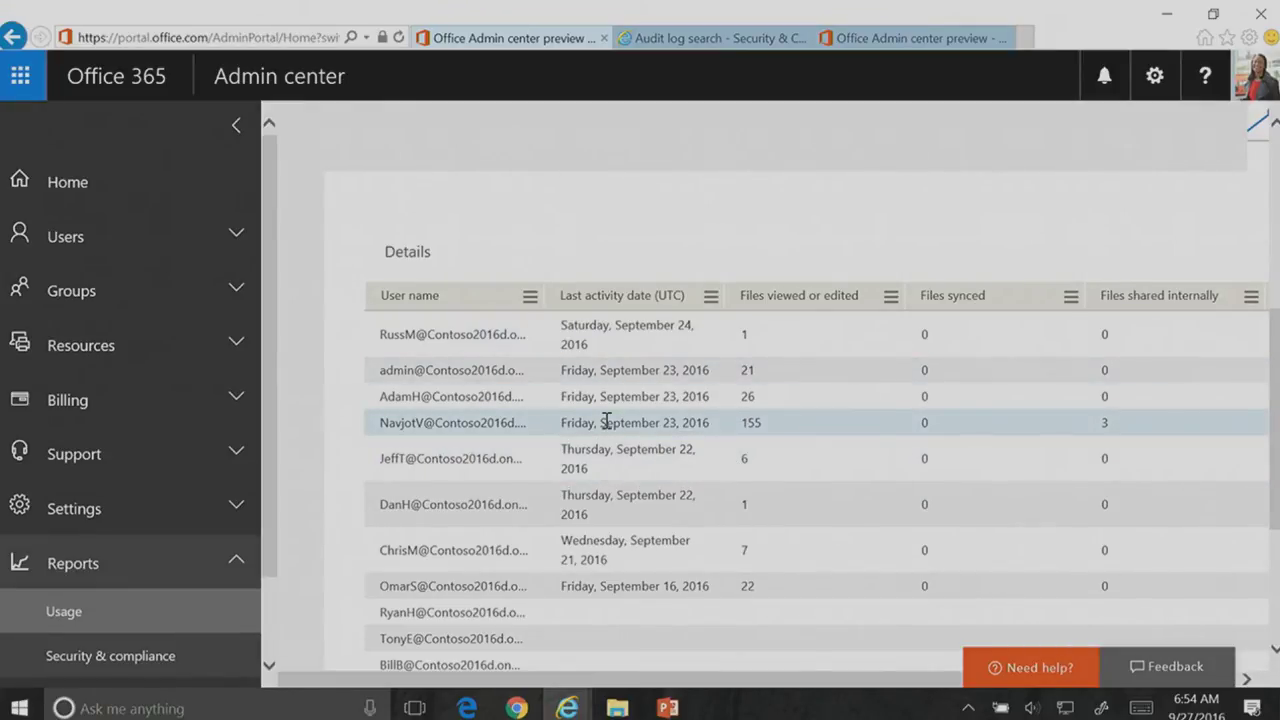
{"action": "scroll", "coordinate": [607, 421], "scroll_direction": "up", "scroll_amount": 5}
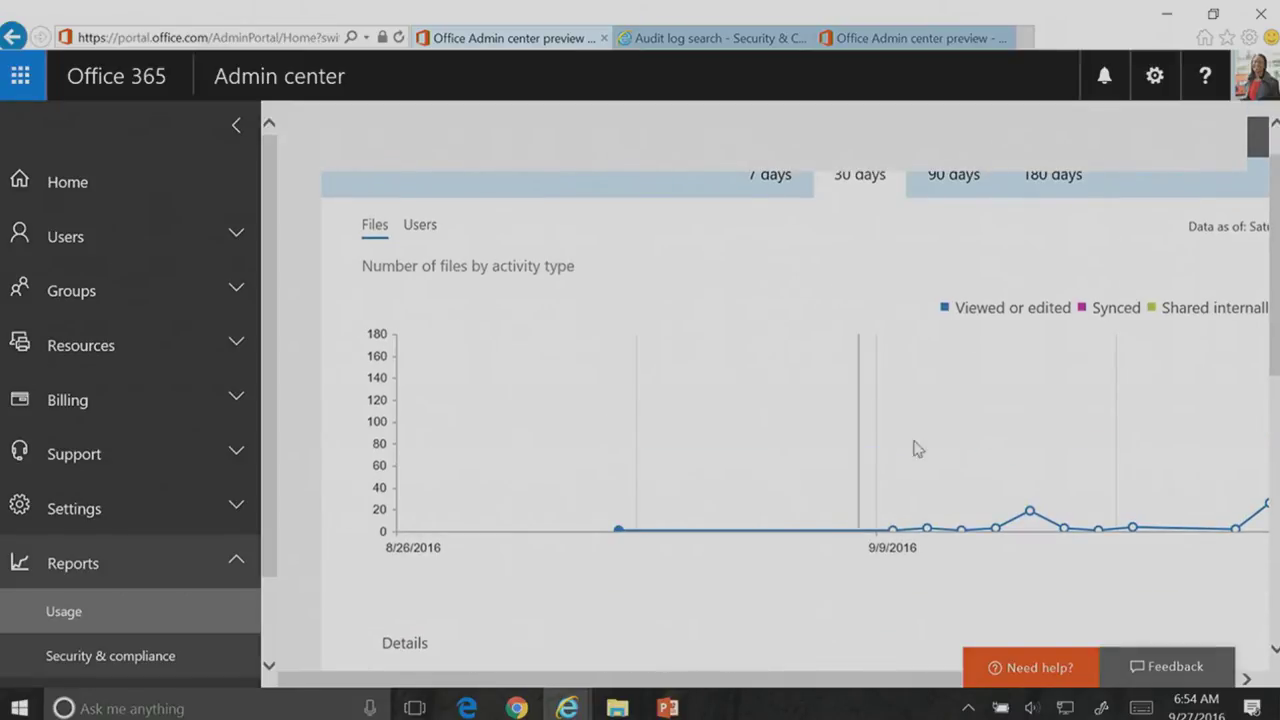
Step: Show SharePoint activity counted by users, then go to the Audit log search tab
{"action": "left_click", "coordinate": [420, 227]}
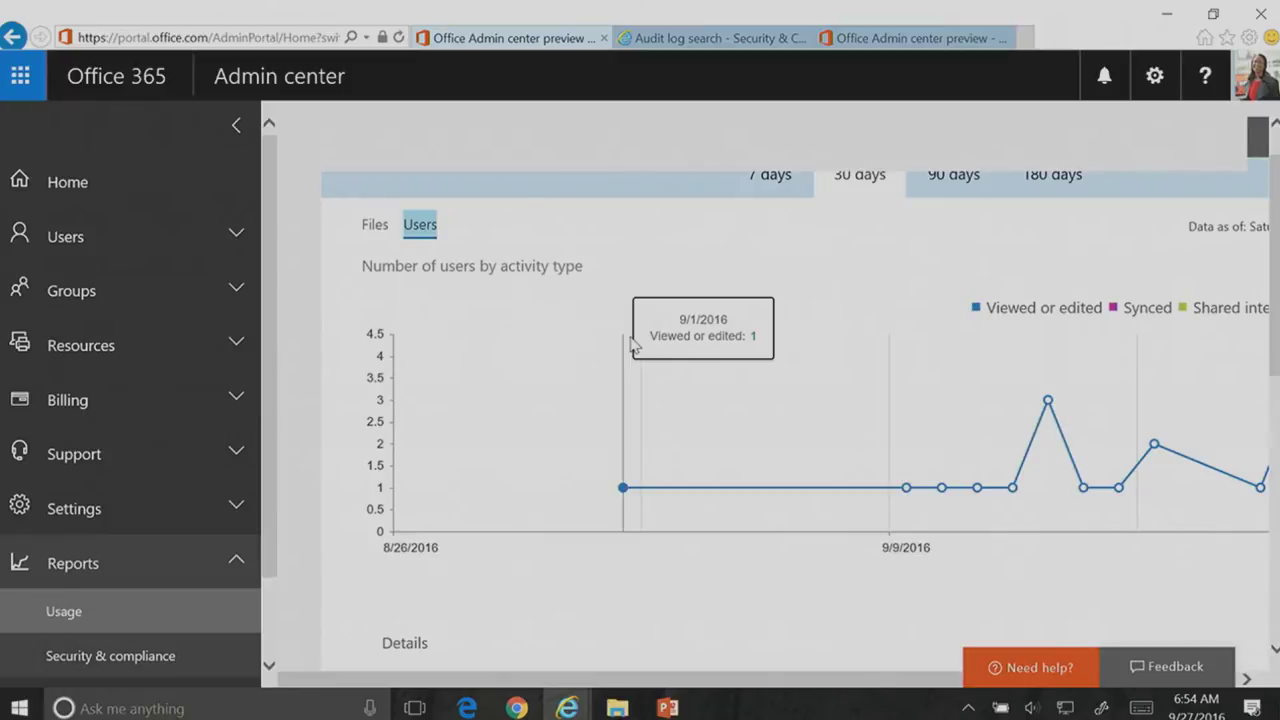
{"action": "scroll", "coordinate": [858, 316], "scroll_direction": "up", "scroll_amount": 1}
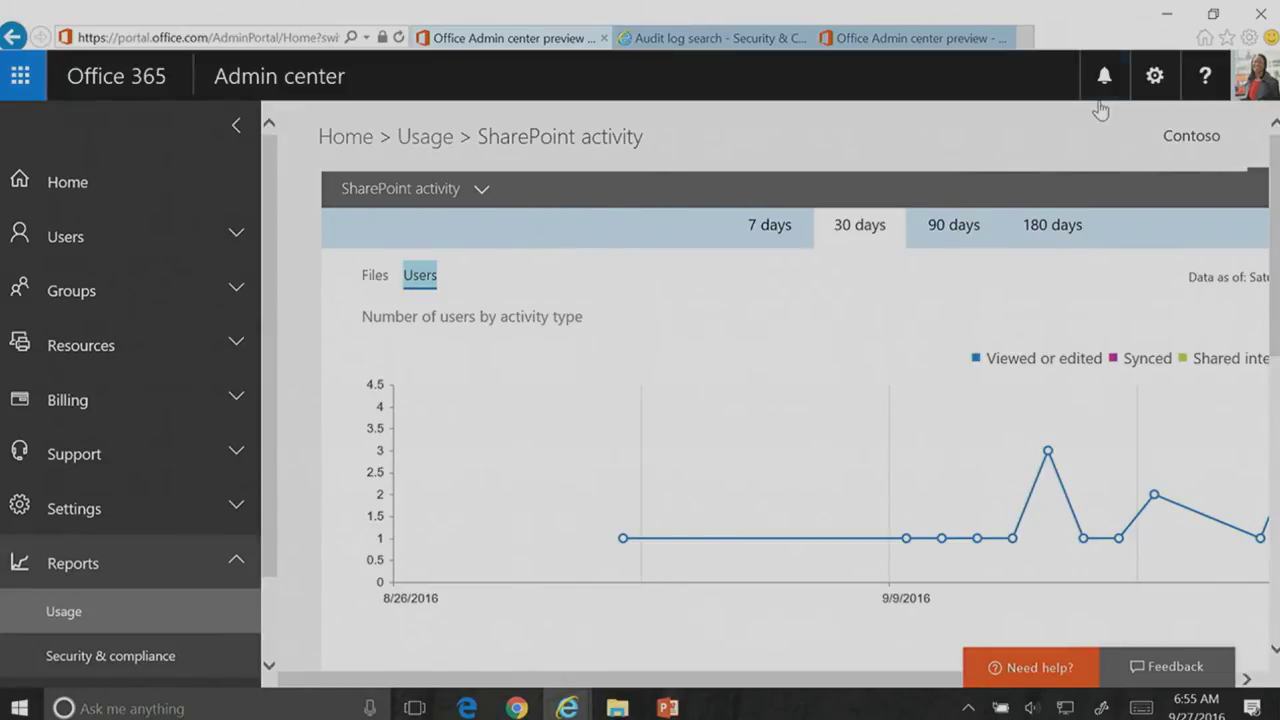
{"action": "left_click", "coordinate": [697, 40]}
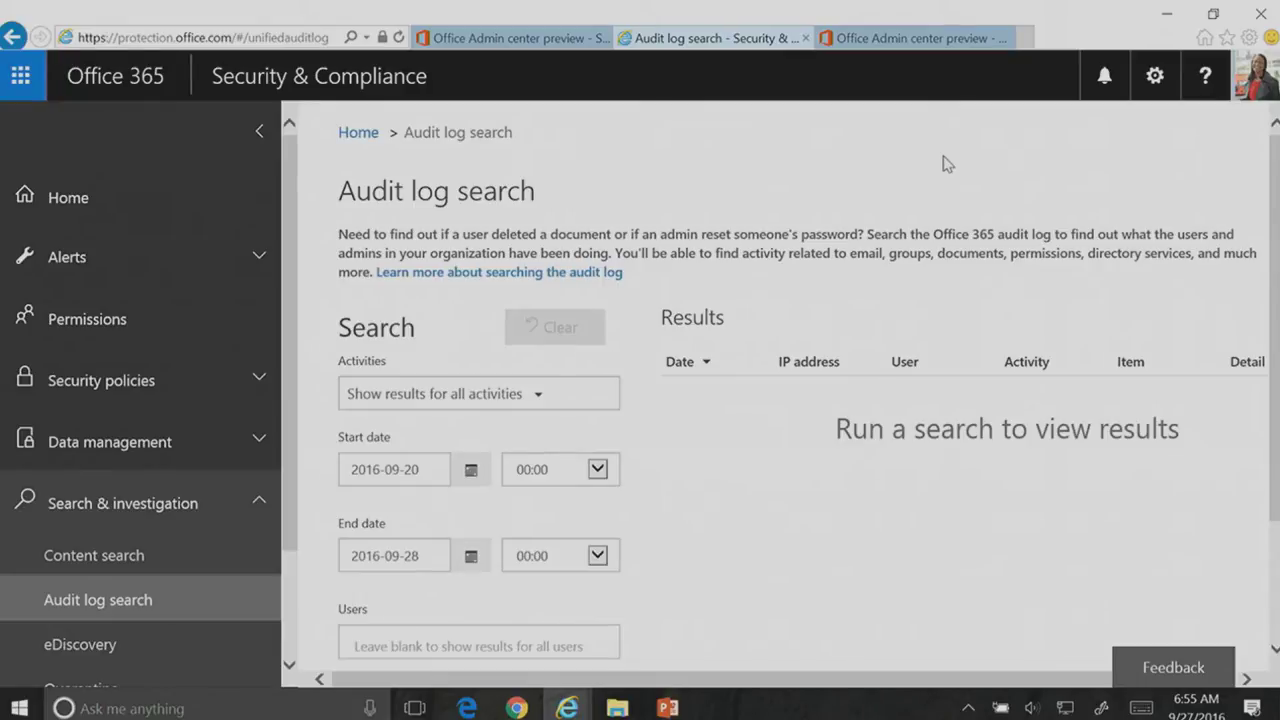
Step: Filter the audit log search Activities to Deleted file
{"action": "left_click", "coordinate": [540, 400]}
{"action": "scroll", "coordinate": [660, 566], "scroll_direction": "down", "scroll_amount": 2}
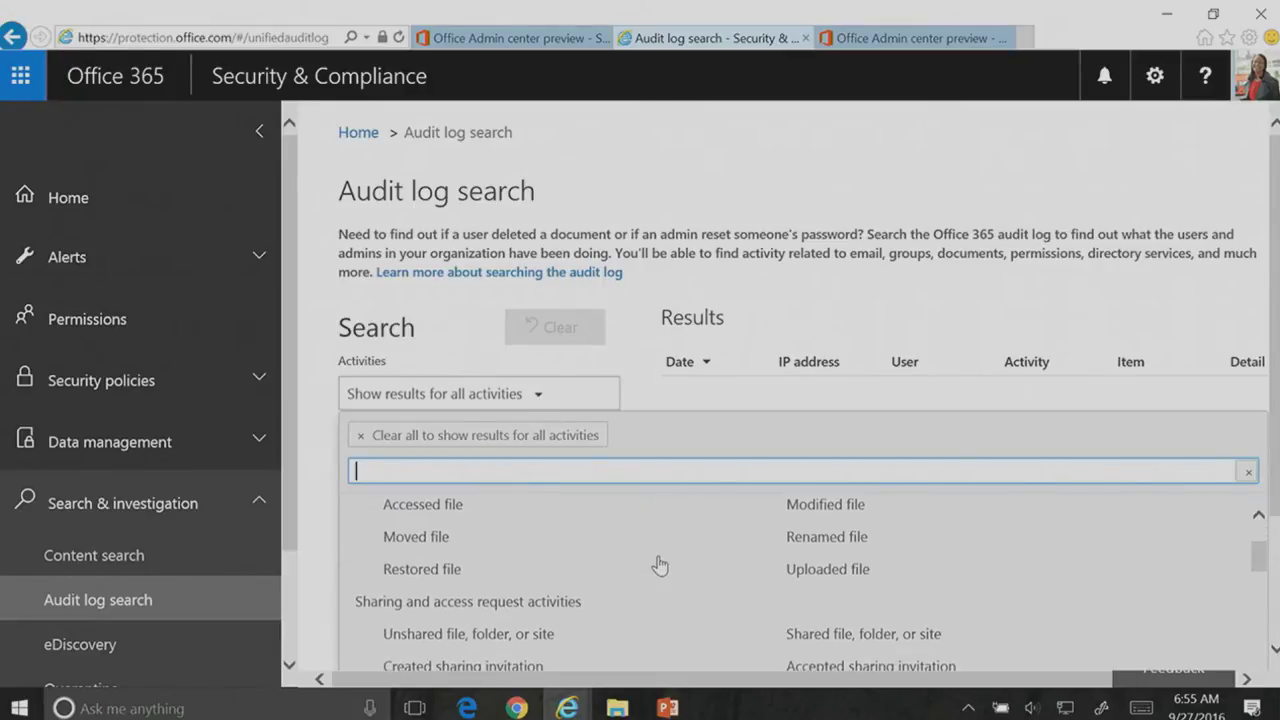
{"action": "scroll", "coordinate": [660, 566], "scroll_direction": "down", "scroll_amount": 2}
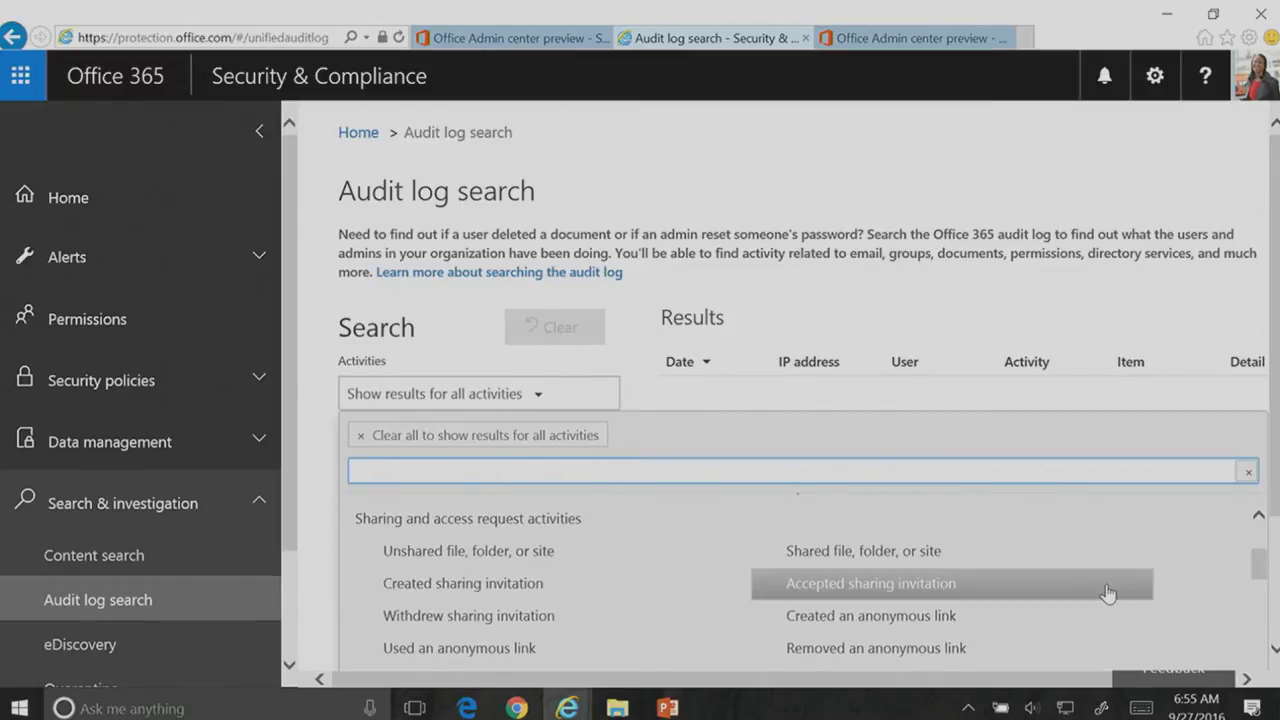
{"action": "scroll", "coordinate": [1108, 593], "scroll_direction": "down", "scroll_amount": 4}
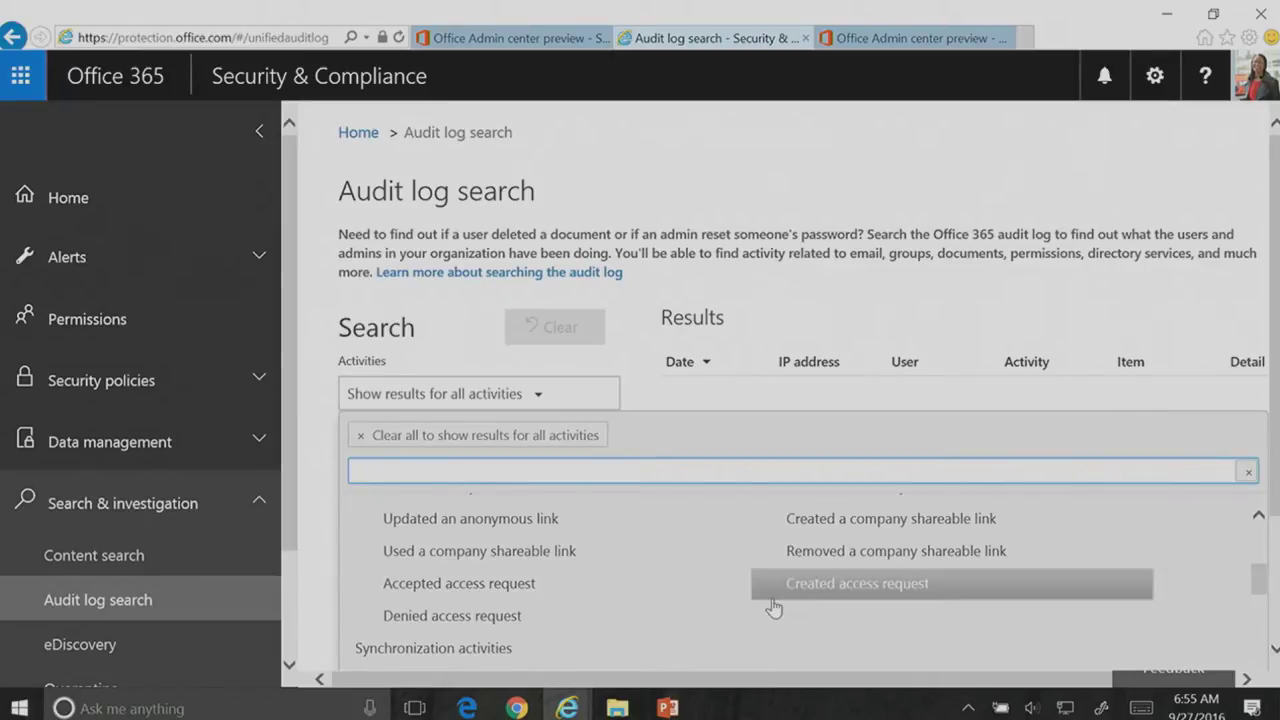
{"action": "scroll", "coordinate": [772, 609], "scroll_direction": "down", "scroll_amount": 2}
{"action": "scroll", "coordinate": [646, 575], "scroll_direction": "up", "scroll_amount": 5}
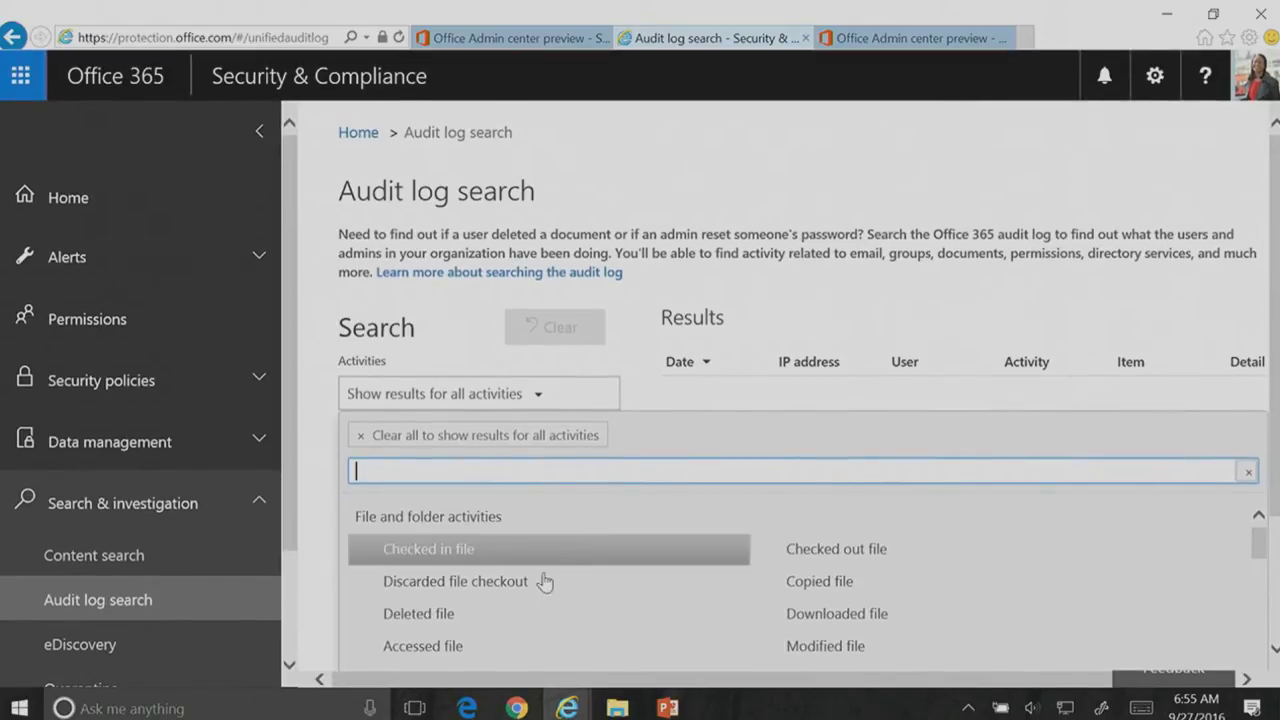
{"action": "left_click", "coordinate": [445, 622]}
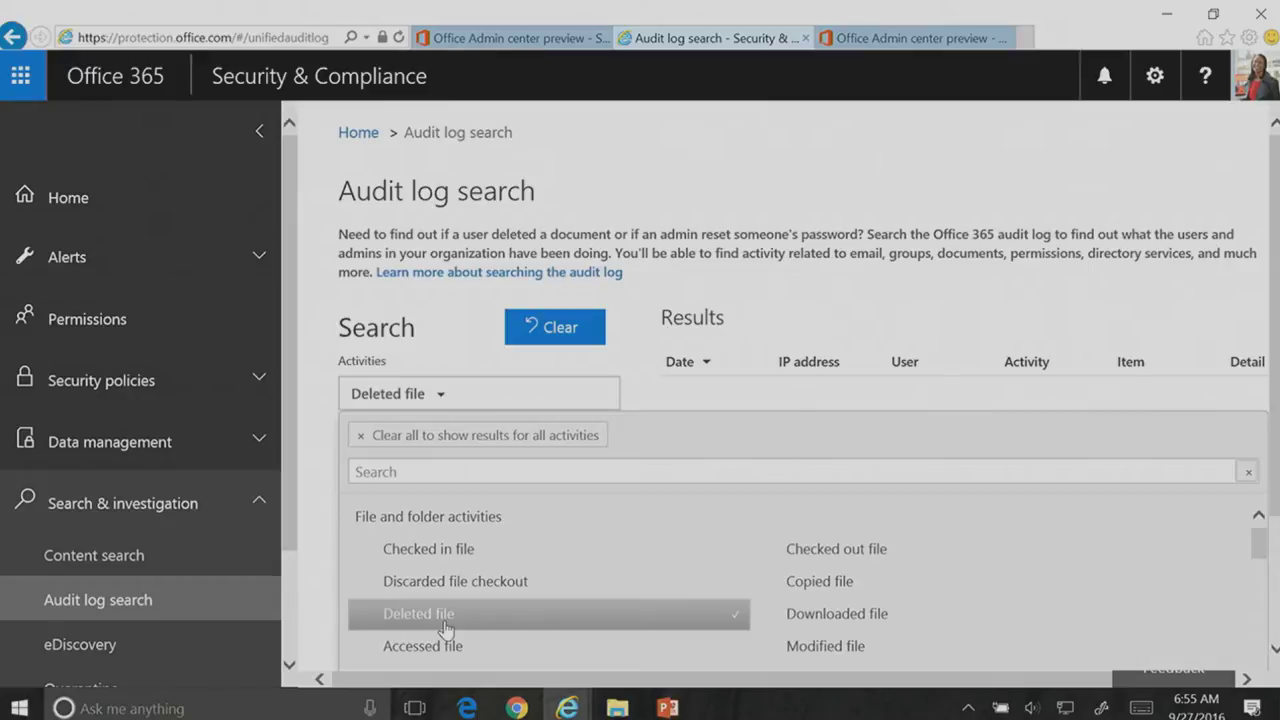
{"action": "left_click", "coordinate": [657, 290]}
Step: Set the search end date to 23 September 2016
{"action": "scroll", "coordinate": [640, 317], "scroll_direction": "down", "scroll_amount": 1}
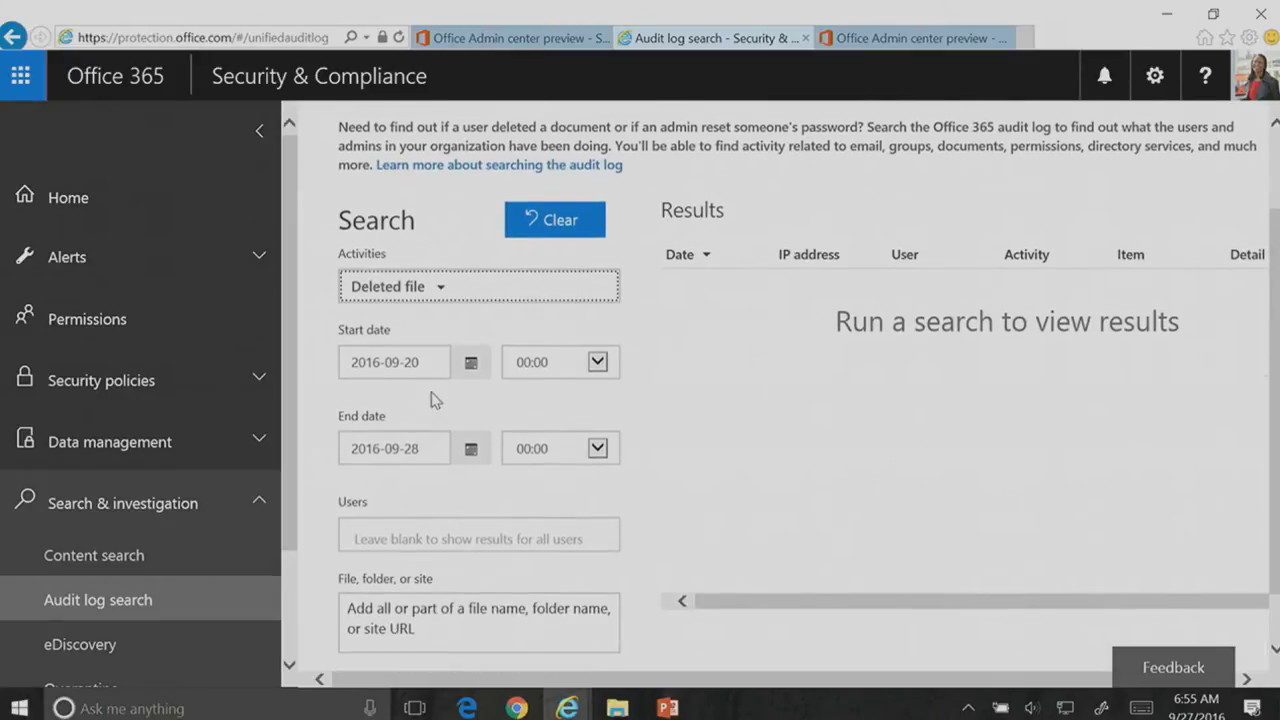
{"action": "left_click", "coordinate": [471, 449]}
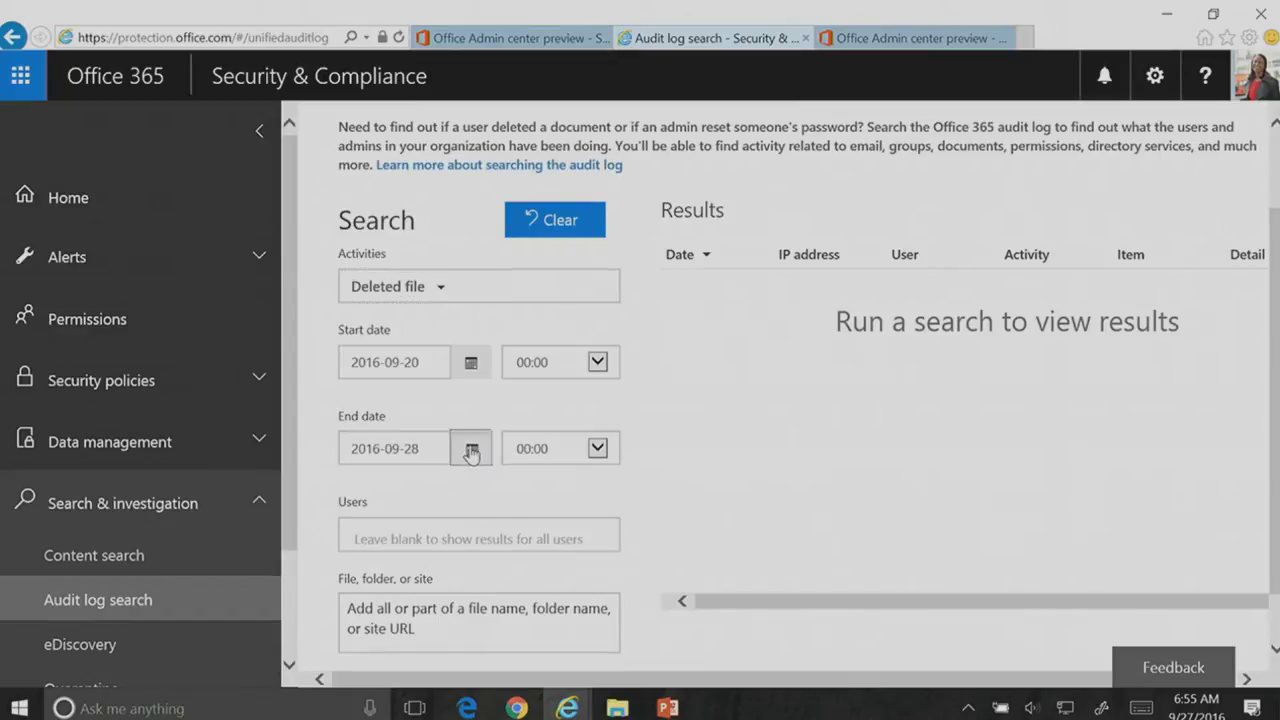
{"action": "scroll", "coordinate": [757, 437], "scroll_direction": "down", "scroll_amount": 1}
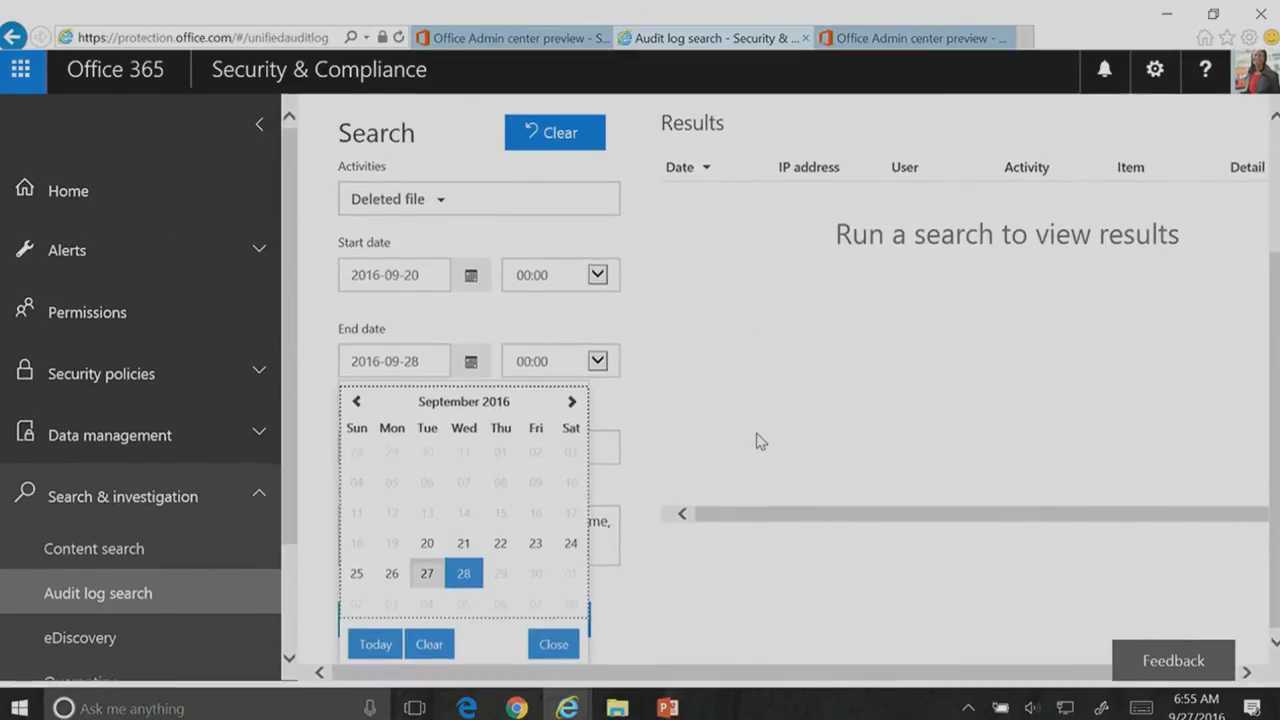
{"action": "left_click", "coordinate": [546, 560]}
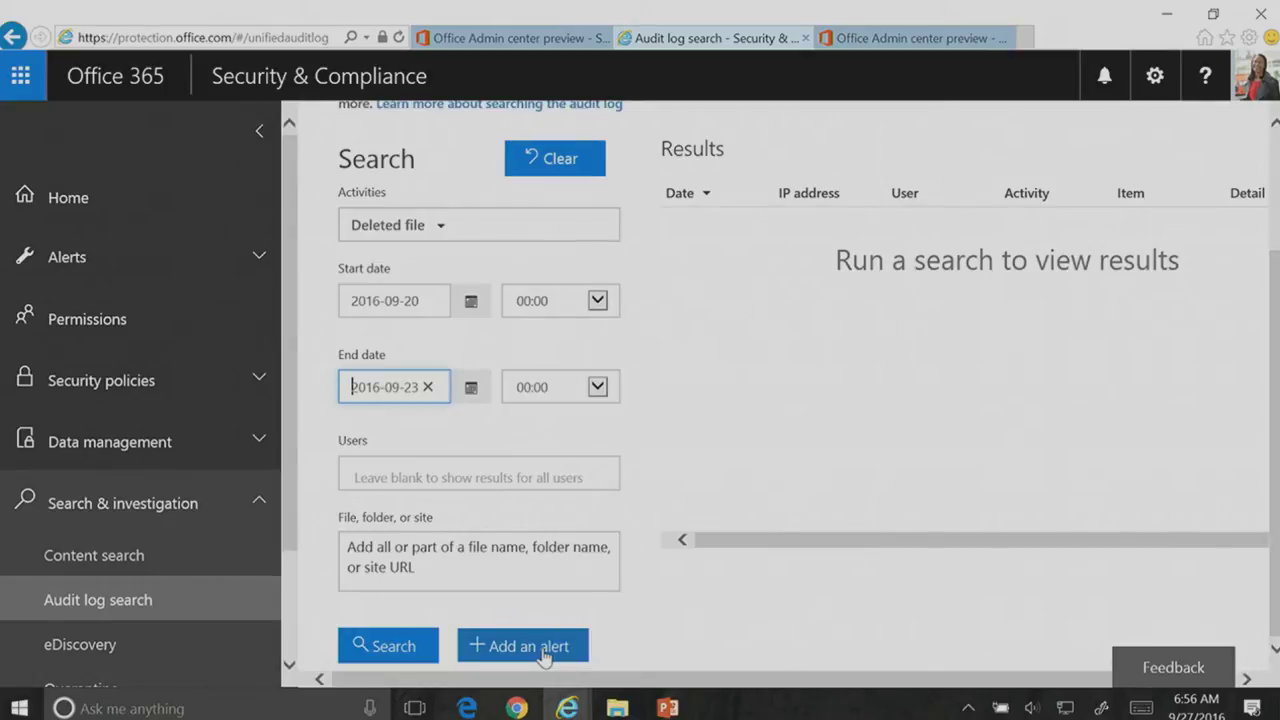
Step: Run the search and review the 19 Deleted file results dated 2016-09-22 from one IP
{"action": "left_click", "coordinate": [415, 650]}
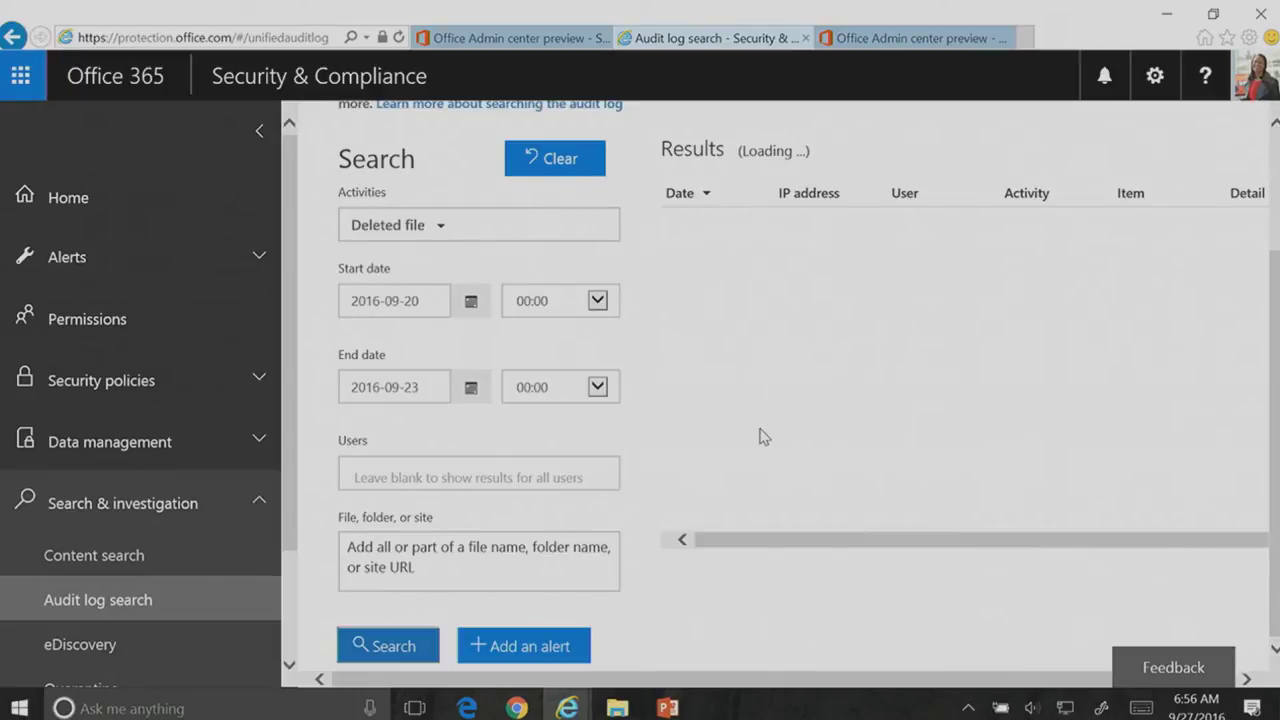
{"action": "scroll", "coordinate": [820, 376], "scroll_direction": "up", "scroll_amount": 1}
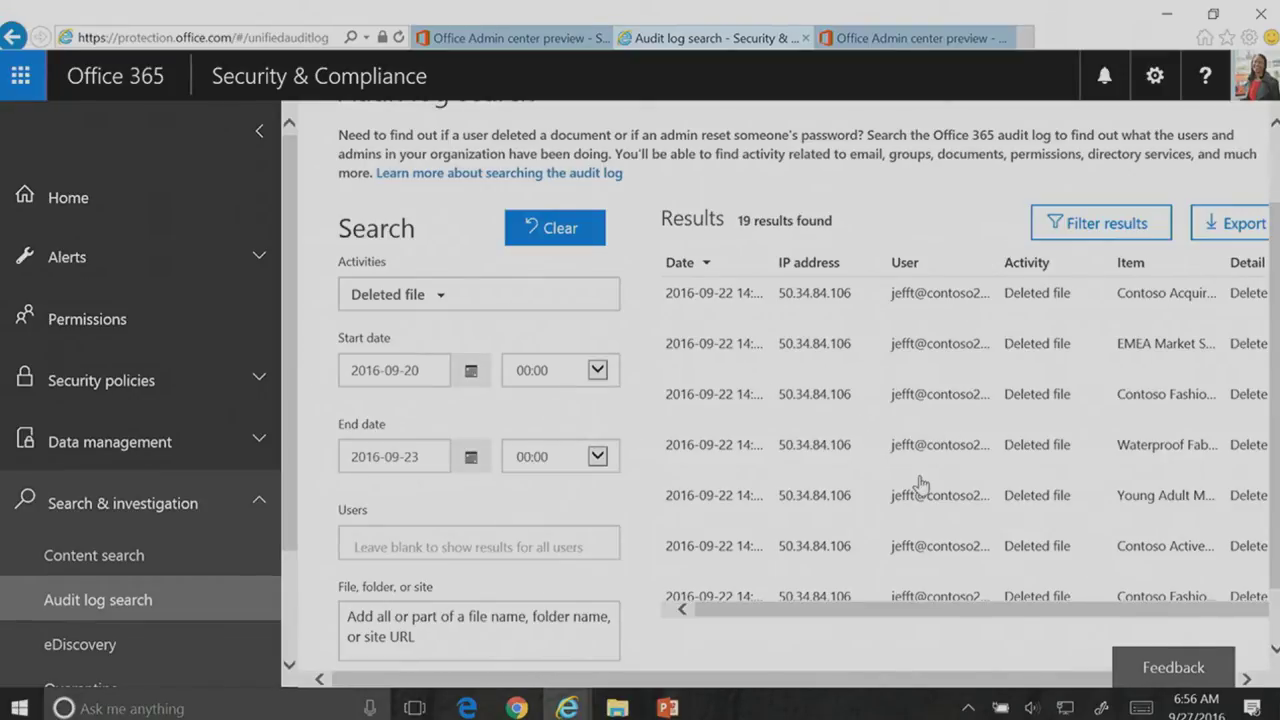
{"action": "scroll", "coordinate": [1056, 495], "scroll_direction": "down", "scroll_amount": 1}
{"action": "scroll", "coordinate": [1056, 493], "scroll_direction": "up", "scroll_amount": 1}
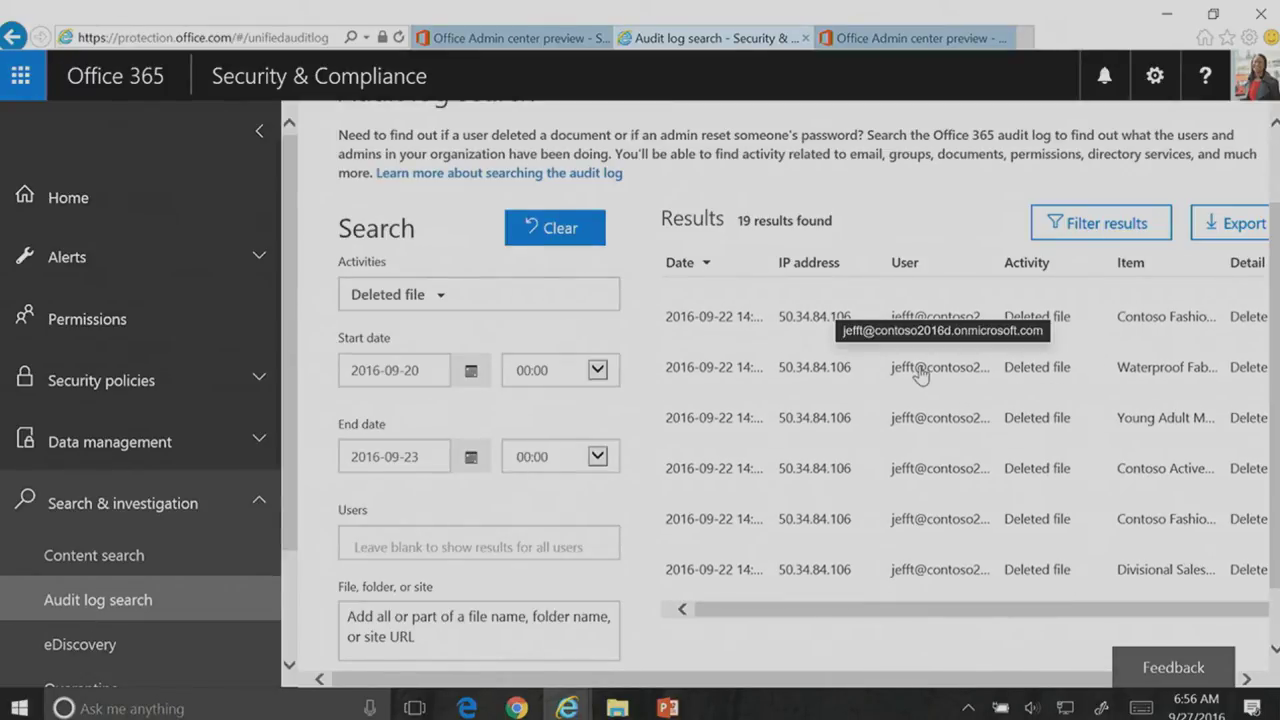
{"action": "scroll", "coordinate": [920, 374], "scroll_direction": "down", "scroll_amount": 5}
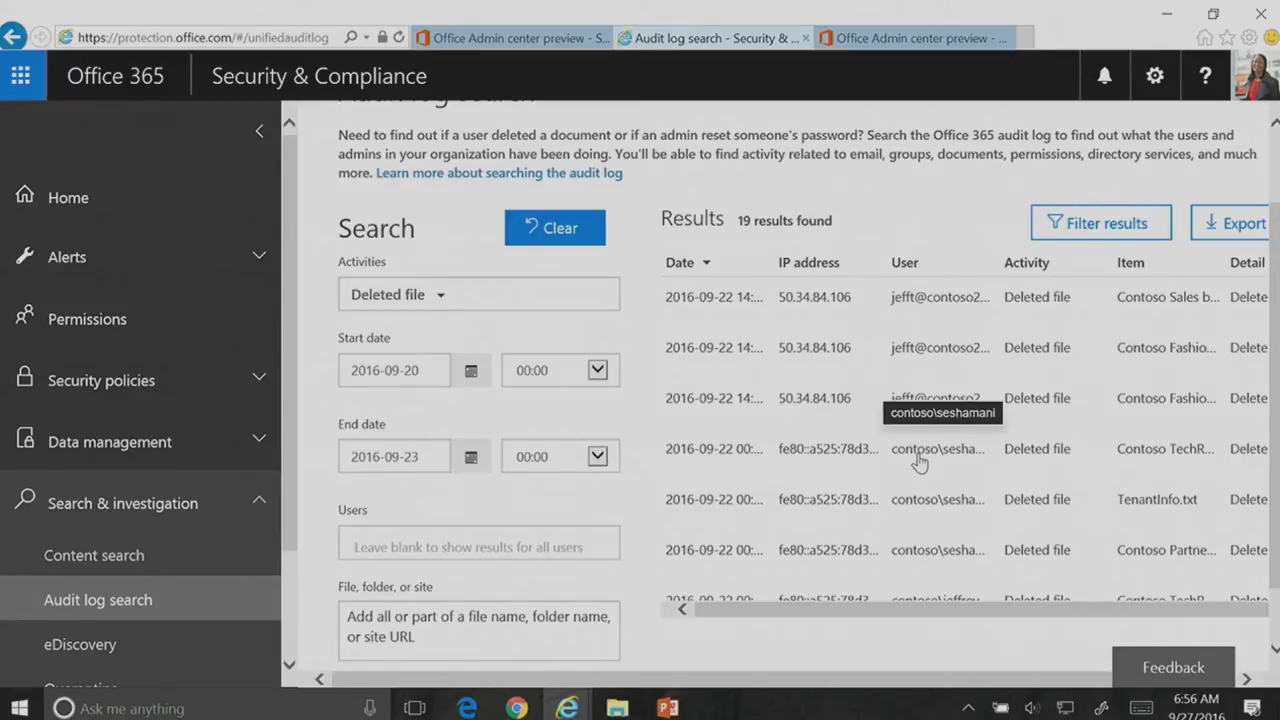
{"action": "scroll", "coordinate": [919, 462], "scroll_direction": "down", "scroll_amount": 1}
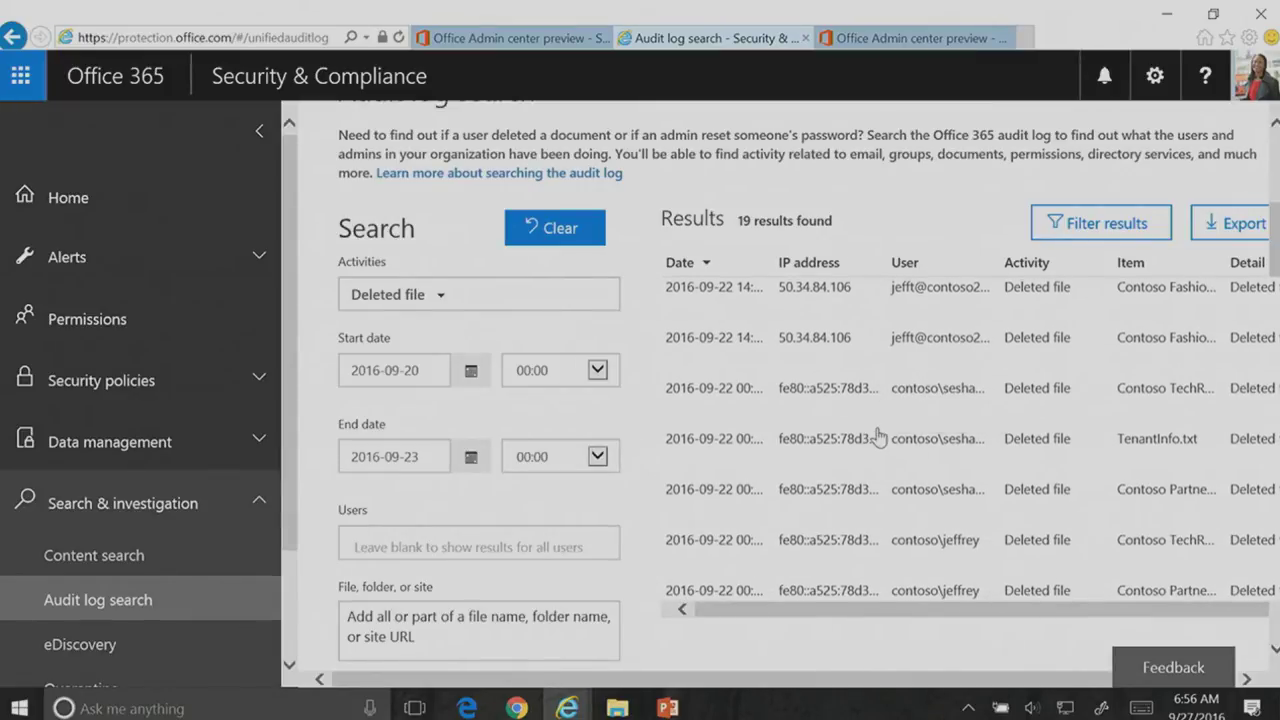
{"action": "scroll", "coordinate": [880, 440], "scroll_direction": "down", "scroll_amount": 1}
{"action": "scroll", "coordinate": [878, 437], "scroll_direction": "down", "scroll_amount": 4}
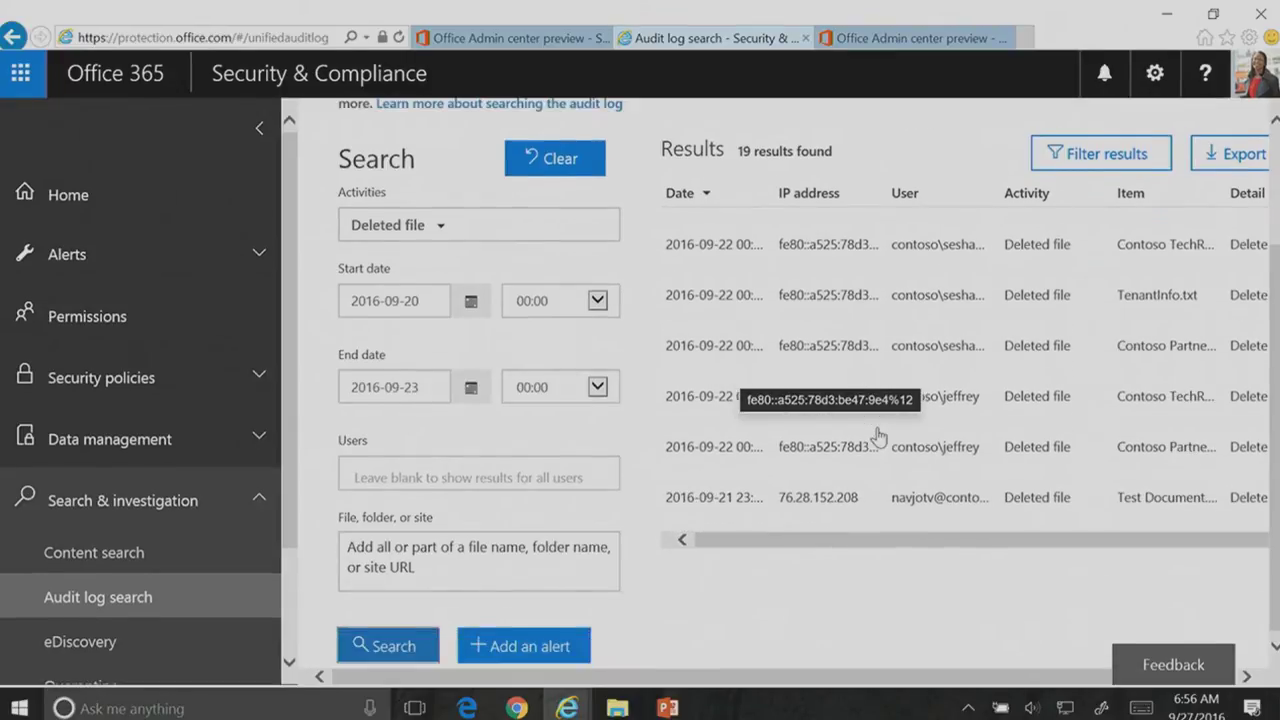
{"action": "scroll", "coordinate": [1000, 402], "scroll_direction": "up", "scroll_amount": 4}
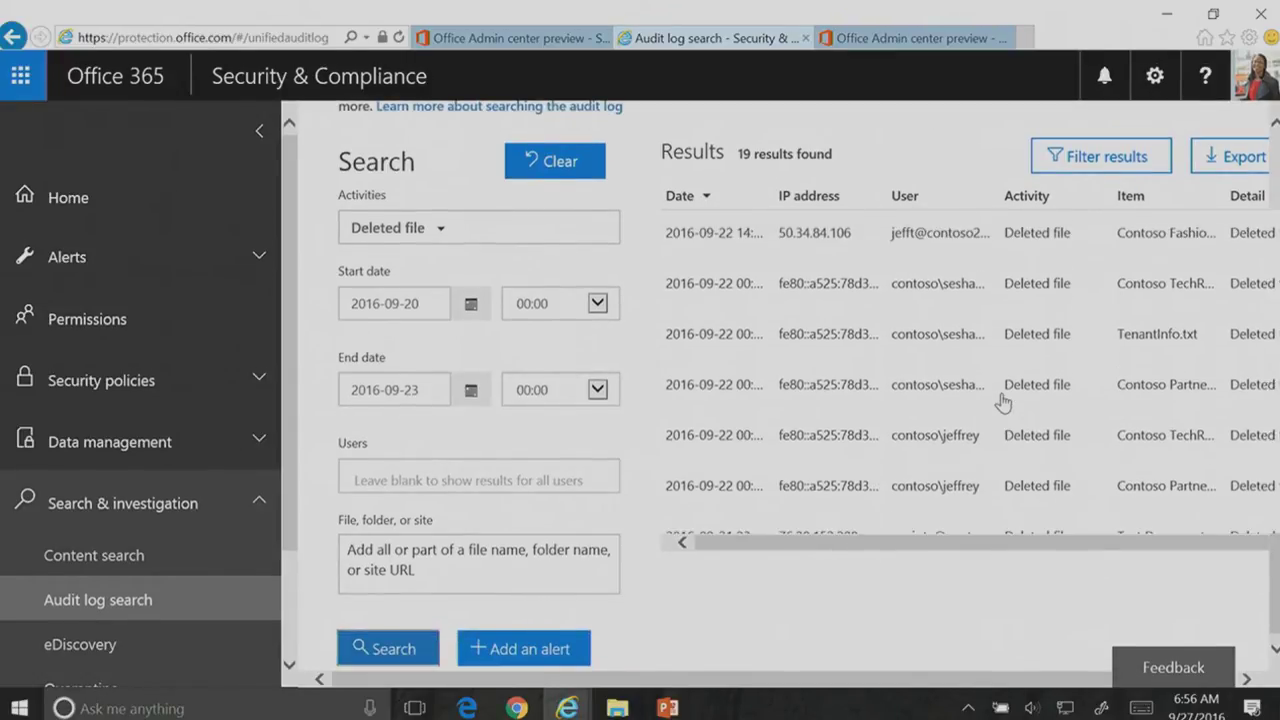
{"action": "scroll", "coordinate": [1003, 402], "scroll_direction": "up", "scroll_amount": 3}
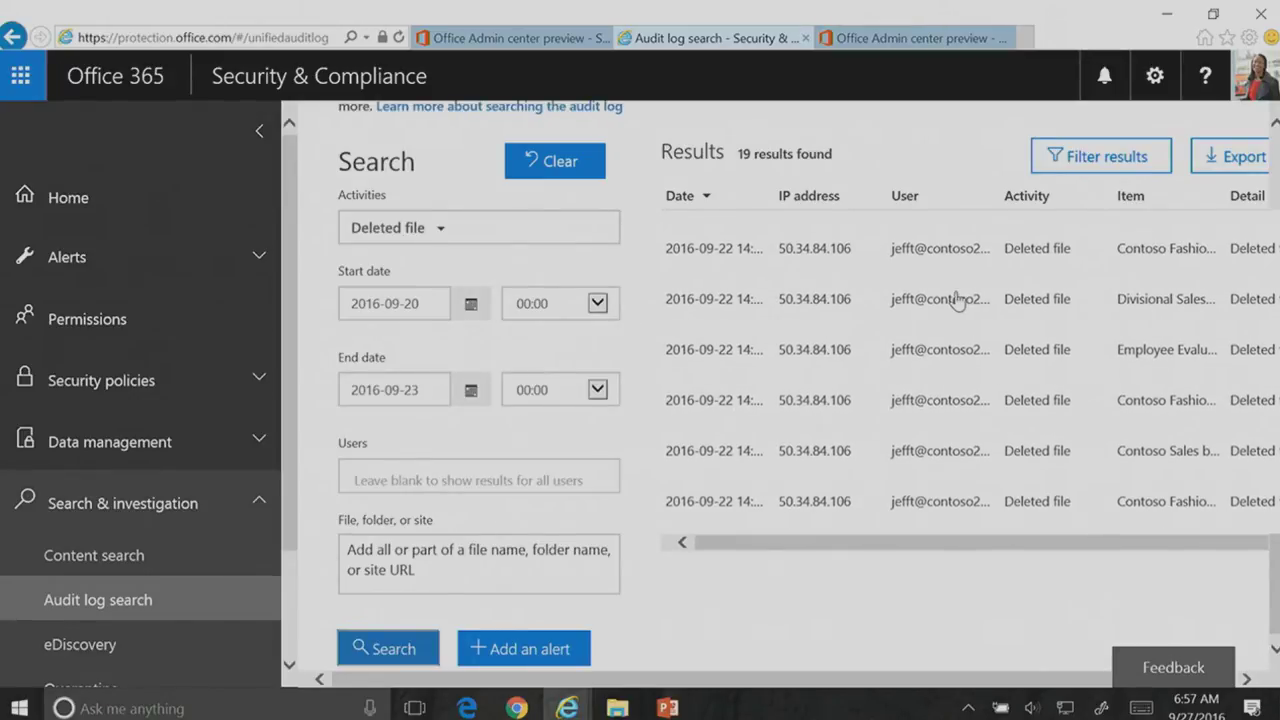
{"action": "scroll", "coordinate": [957, 300], "scroll_direction": "up", "scroll_amount": 2}
{"action": "scroll", "coordinate": [957, 300], "scroll_direction": "up", "scroll_amount": 1}
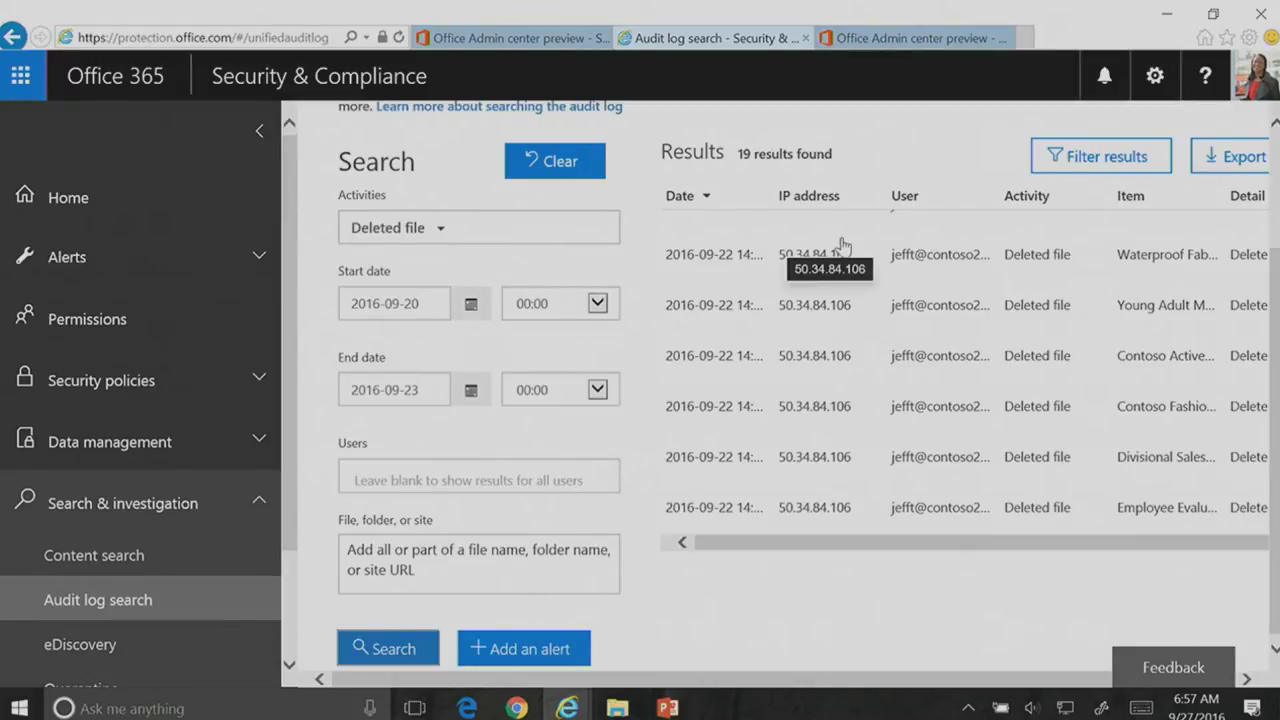
Step: Open the user's details from the Admin center Active users list
{"action": "left_click", "coordinate": [898, 38]}
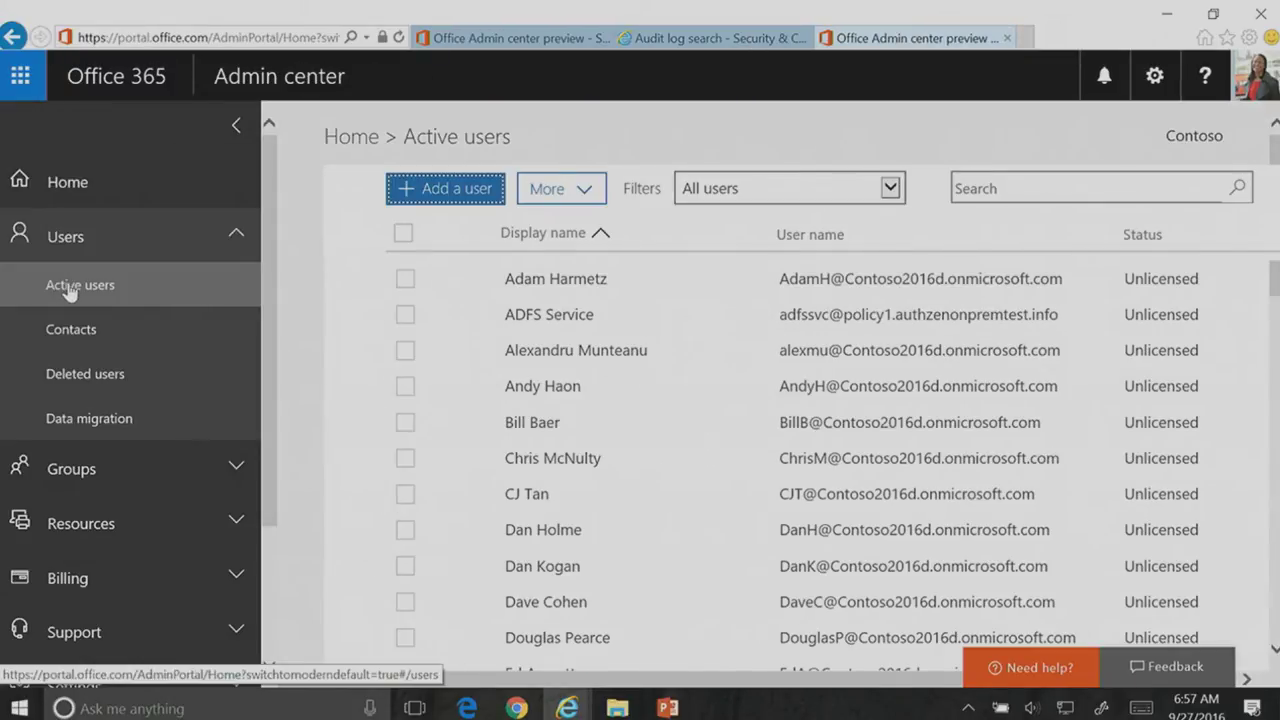
{"action": "scroll", "coordinate": [497, 524], "scroll_direction": "down", "scroll_amount": 3}
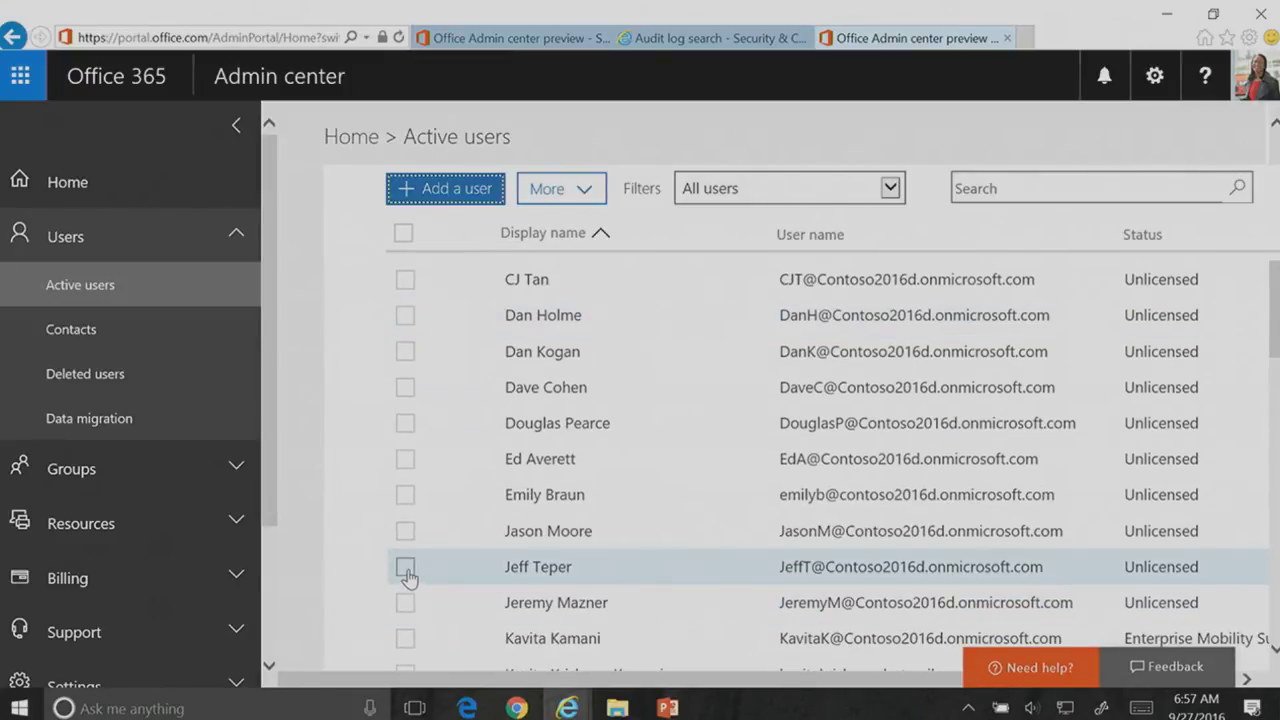
{"action": "left_click", "coordinate": [407, 570]}
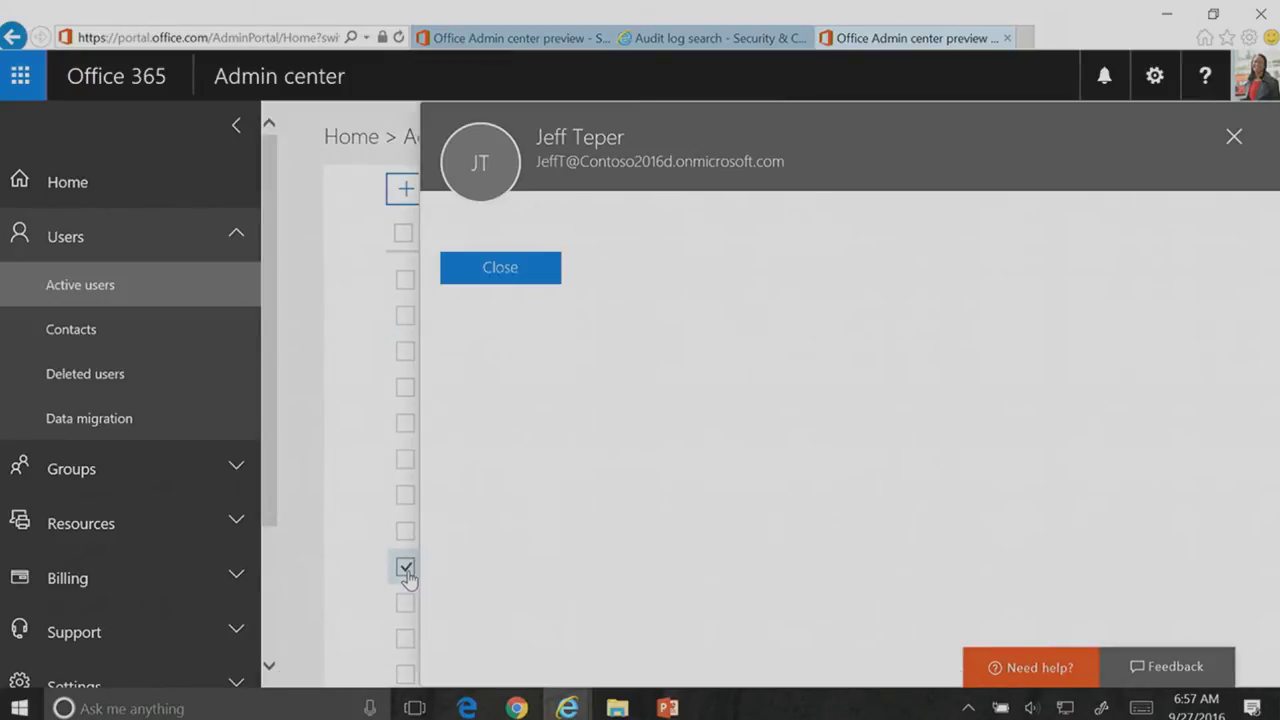
{"action": "scroll", "coordinate": [1002, 512], "scroll_direction": "down", "scroll_amount": 2}
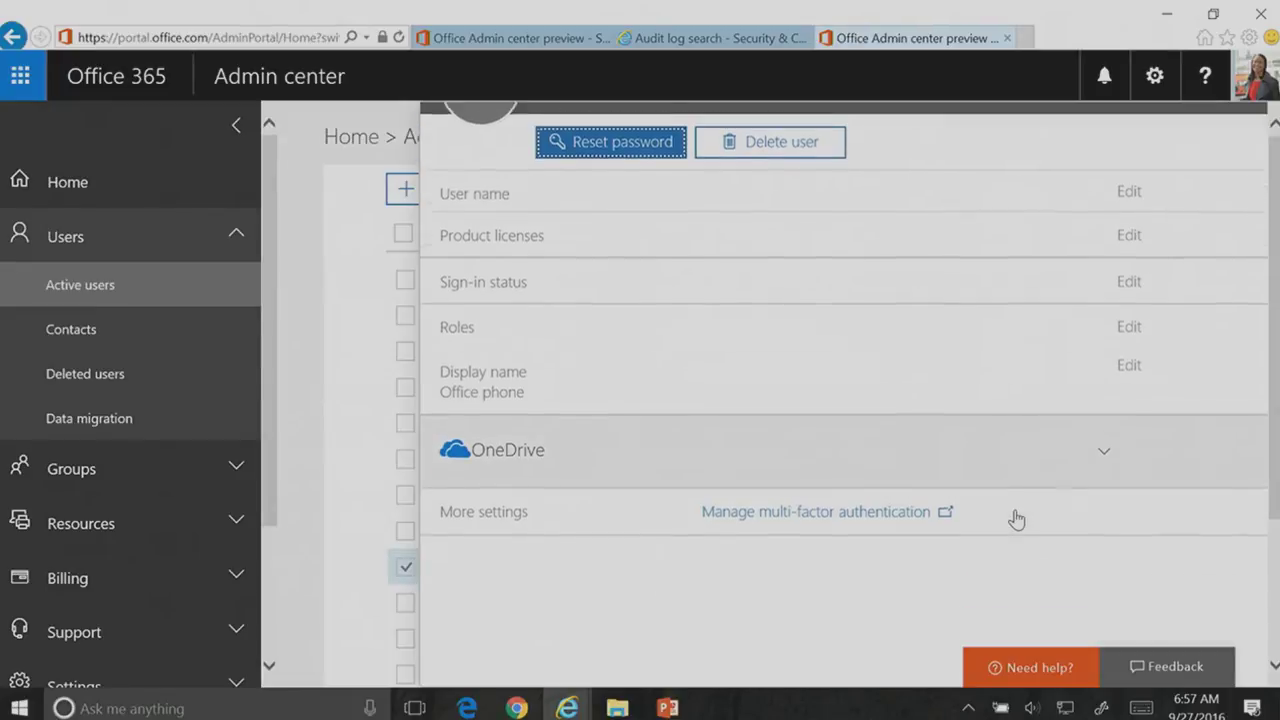
{"action": "scroll", "coordinate": [949, 491], "scroll_direction": "down", "scroll_amount": 2}
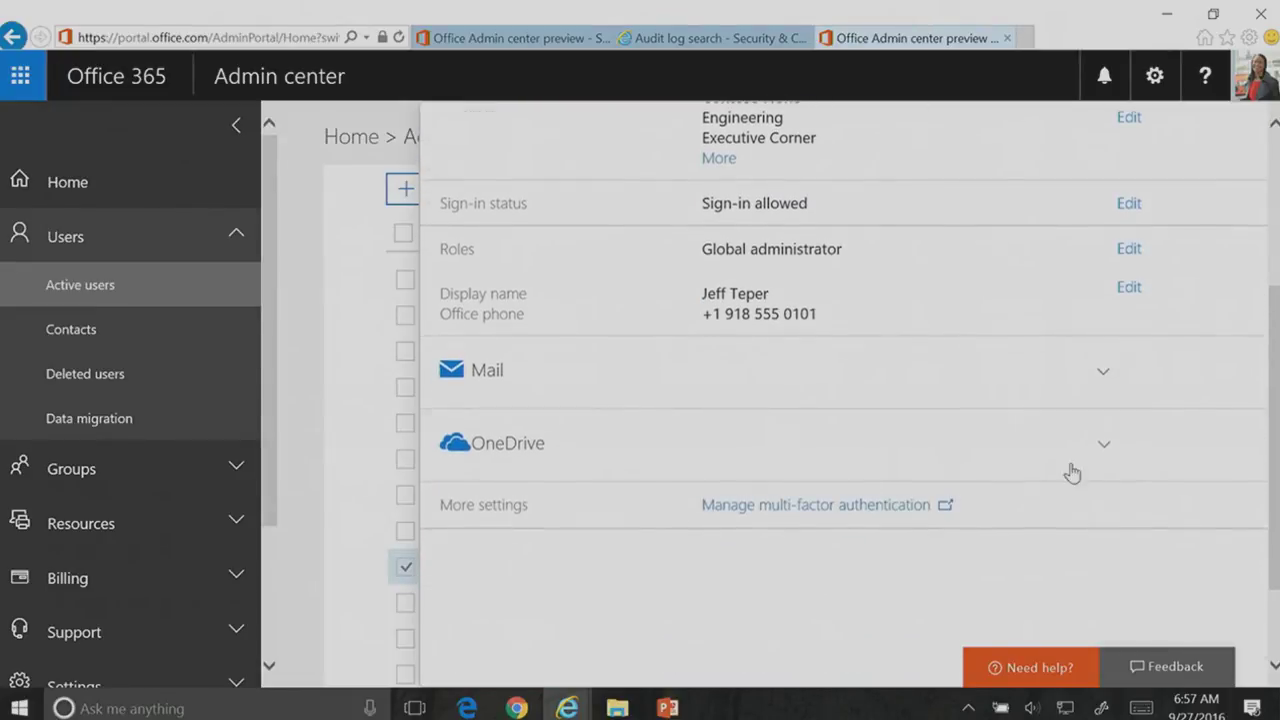
Step: Initiate sign-out from all Office 365 sessions under OneDrive, then minimize the browser
{"action": "left_click", "coordinate": [1104, 451]}
{"action": "scroll", "coordinate": [923, 460], "scroll_direction": "down", "scroll_amount": 3}
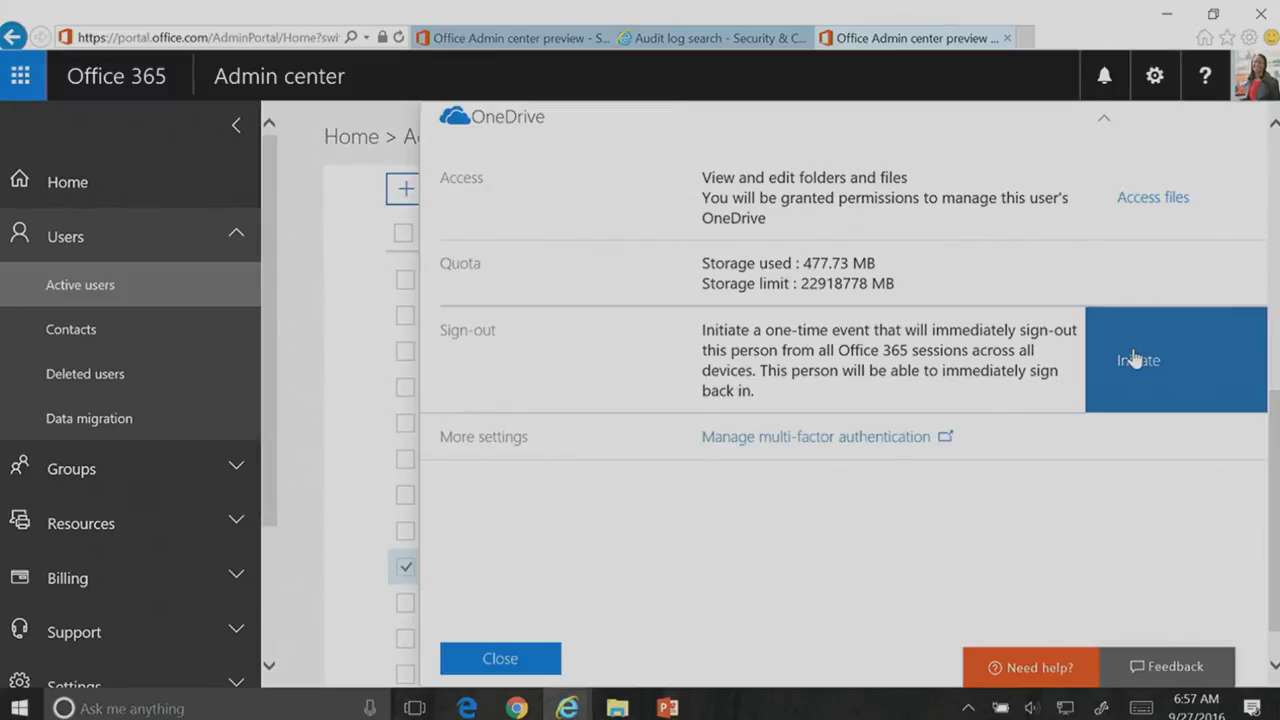
{"action": "left_click", "coordinate": [1133, 360]}
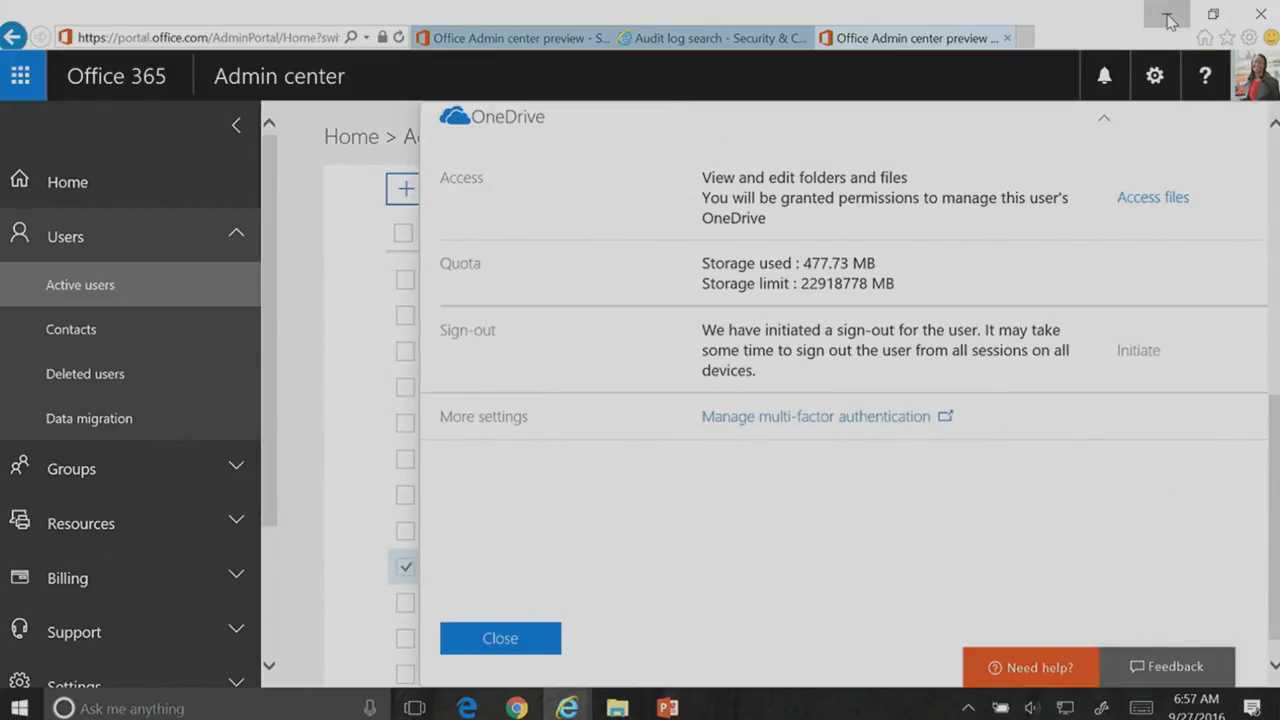
{"action": "left_click", "coordinate": [1168, 16]}
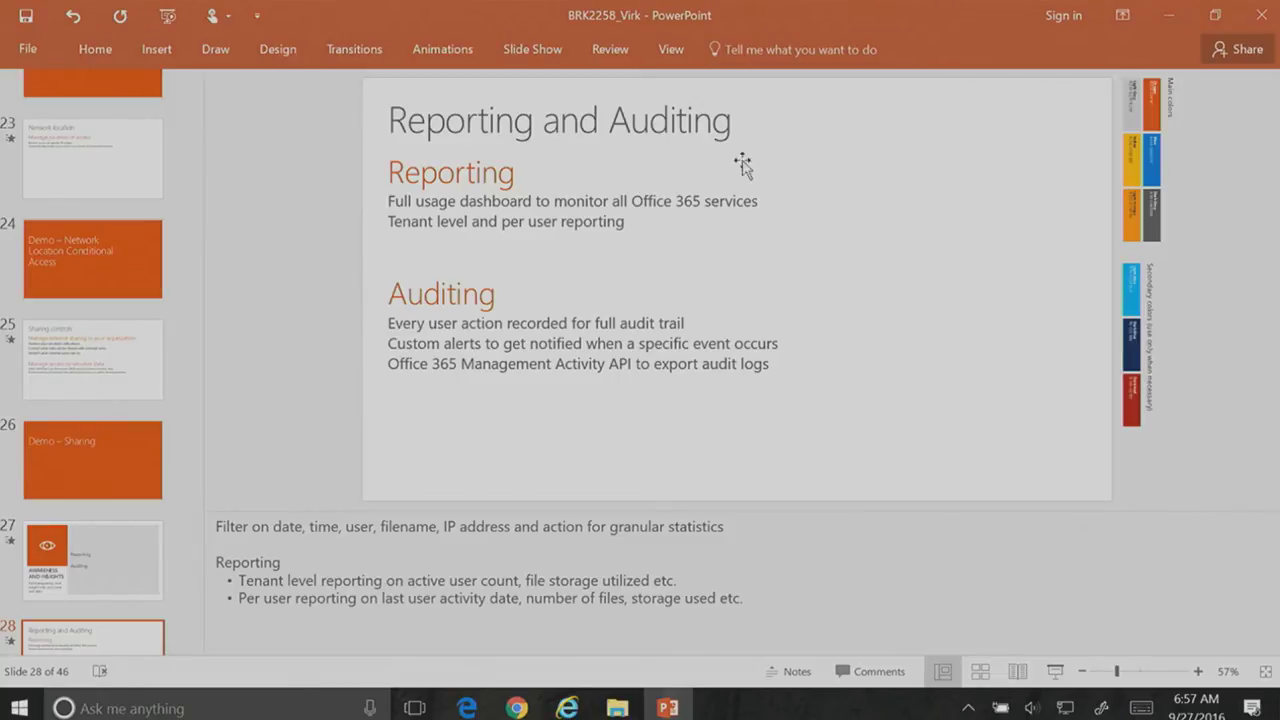
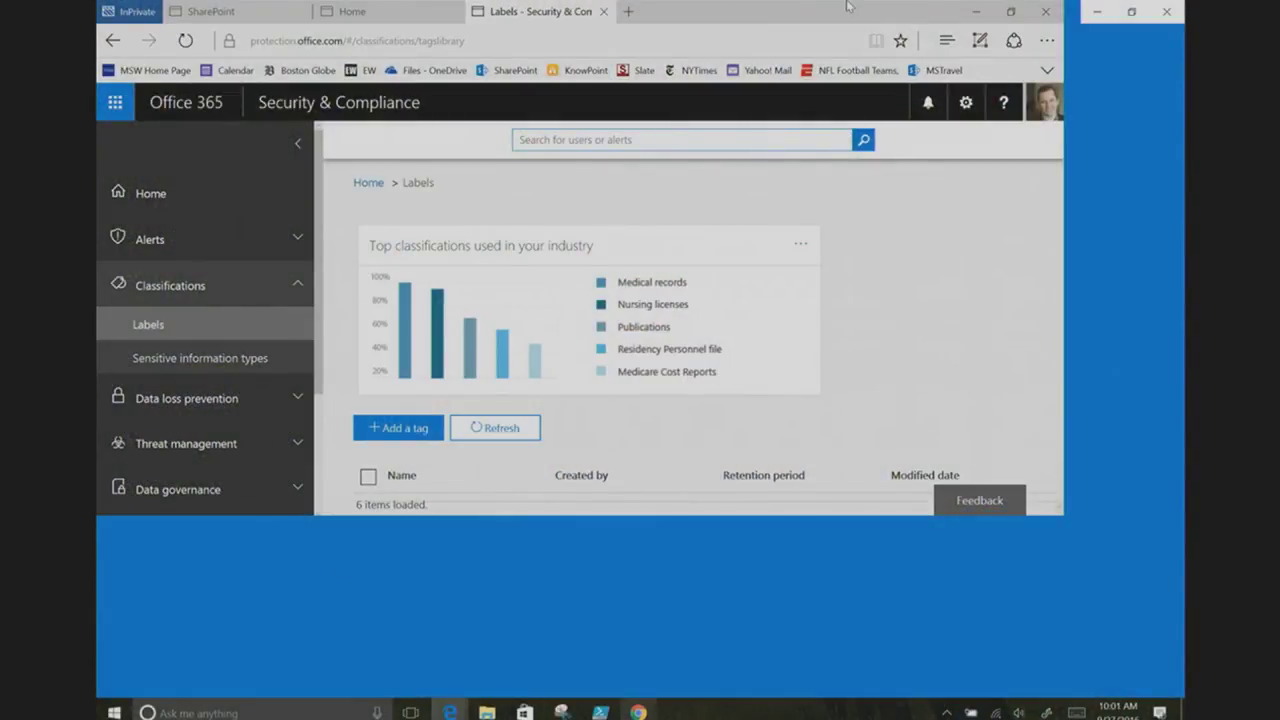
Step: Maximize the browser window and begin adding a new retention tag on the Labels page
{"action": "double_click", "coordinate": [761, 8]}
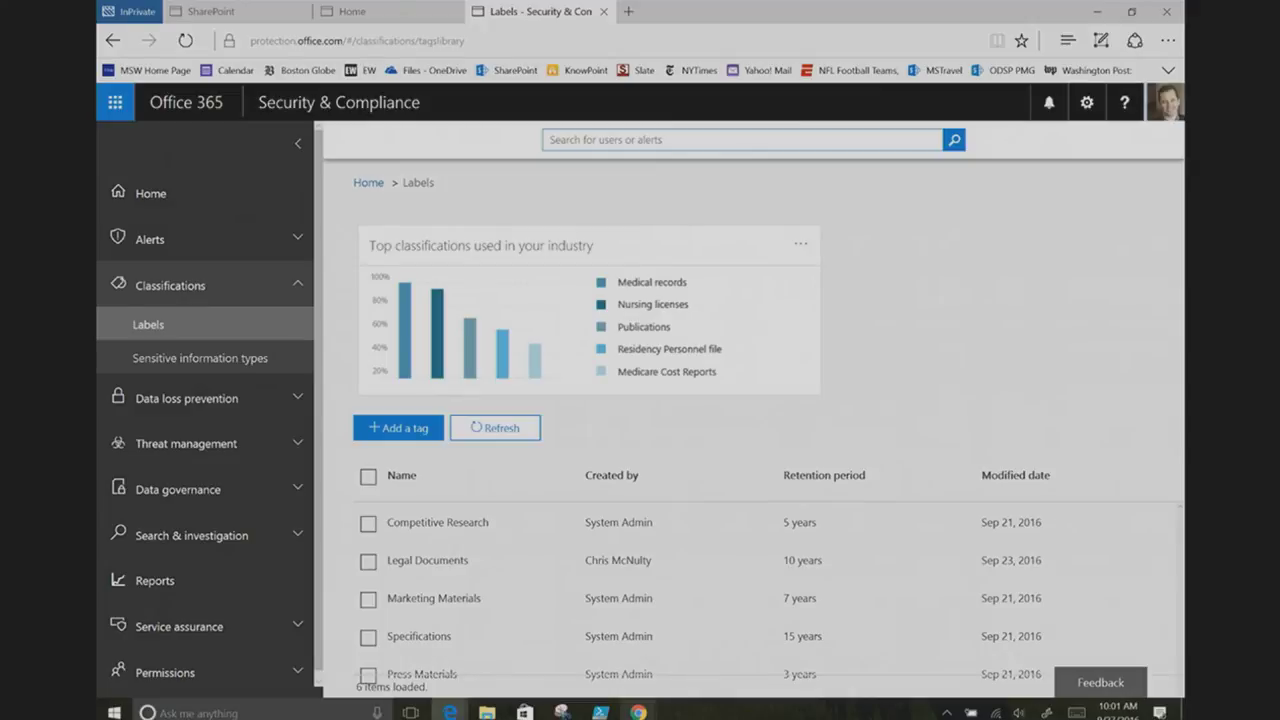
{"action": "left_click", "coordinate": [396, 428]}
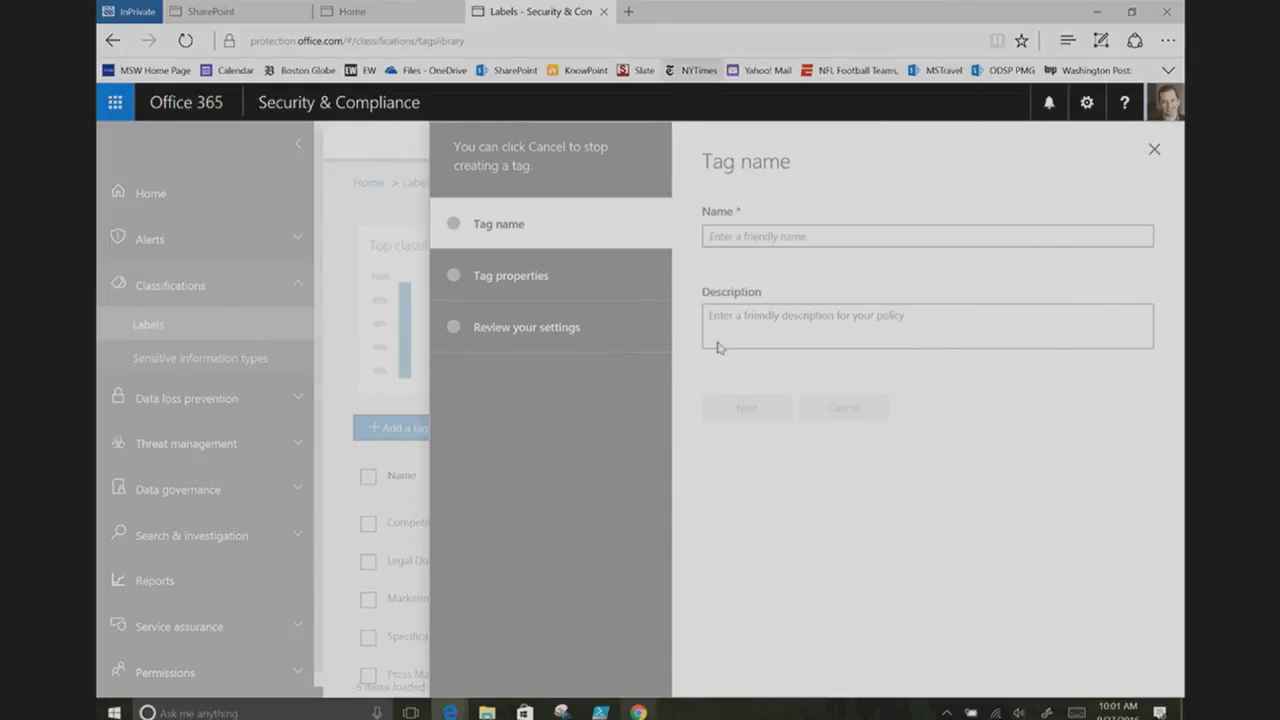
Step: Name the new tag 'Predictions - Market' and advance to its Tag properties step
{"action": "left_click", "coordinate": [789, 238]}
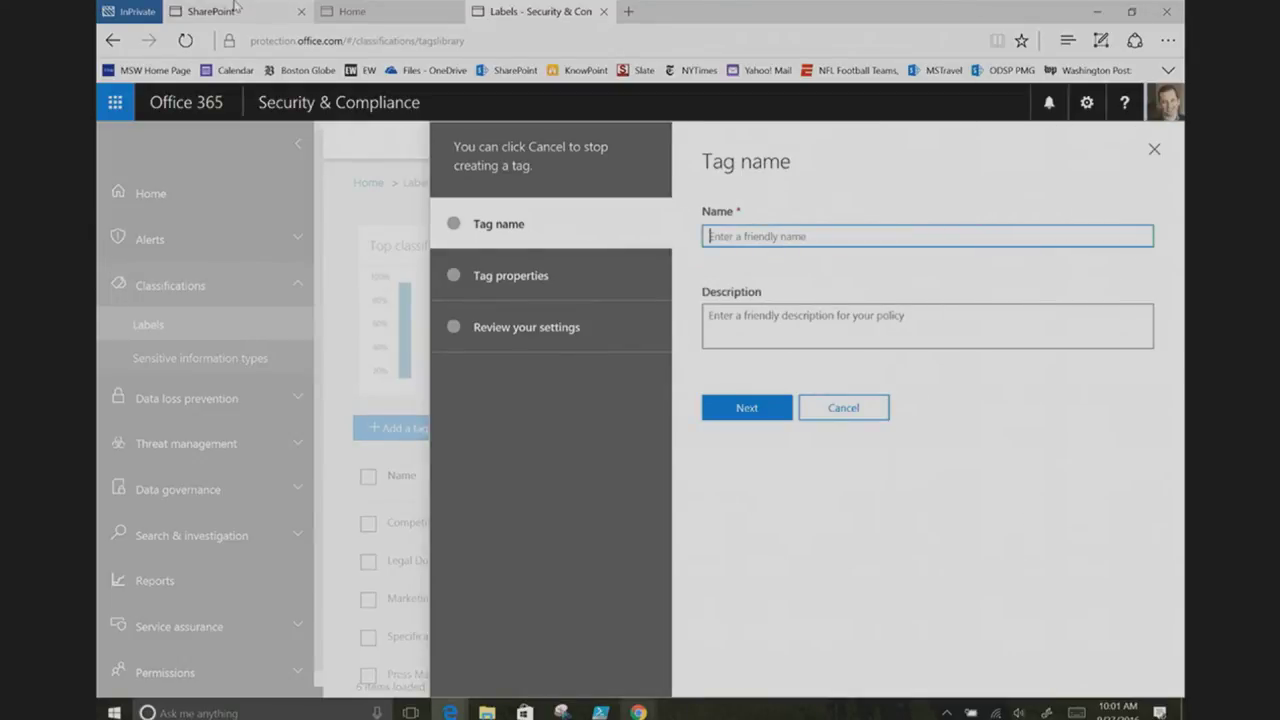
{"action": "mouse_move", "coordinate": [235, 6]}
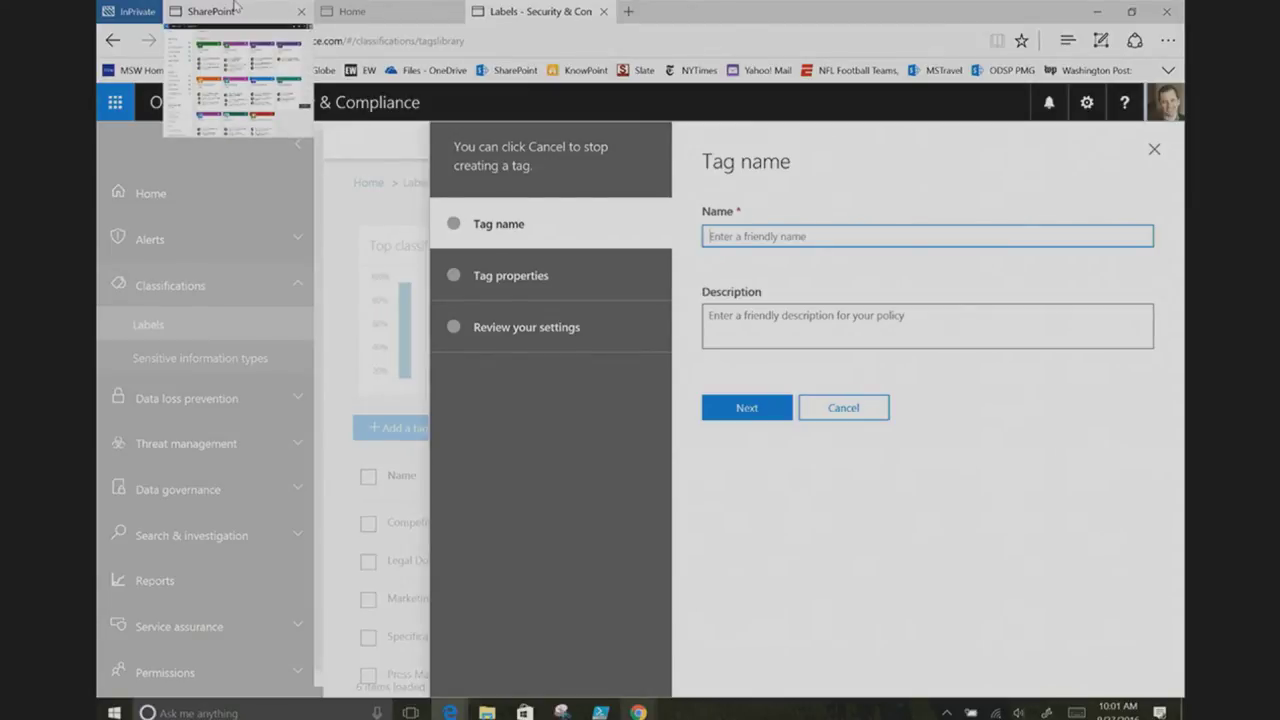
{"action": "type", "text": "Predictions - Market"}
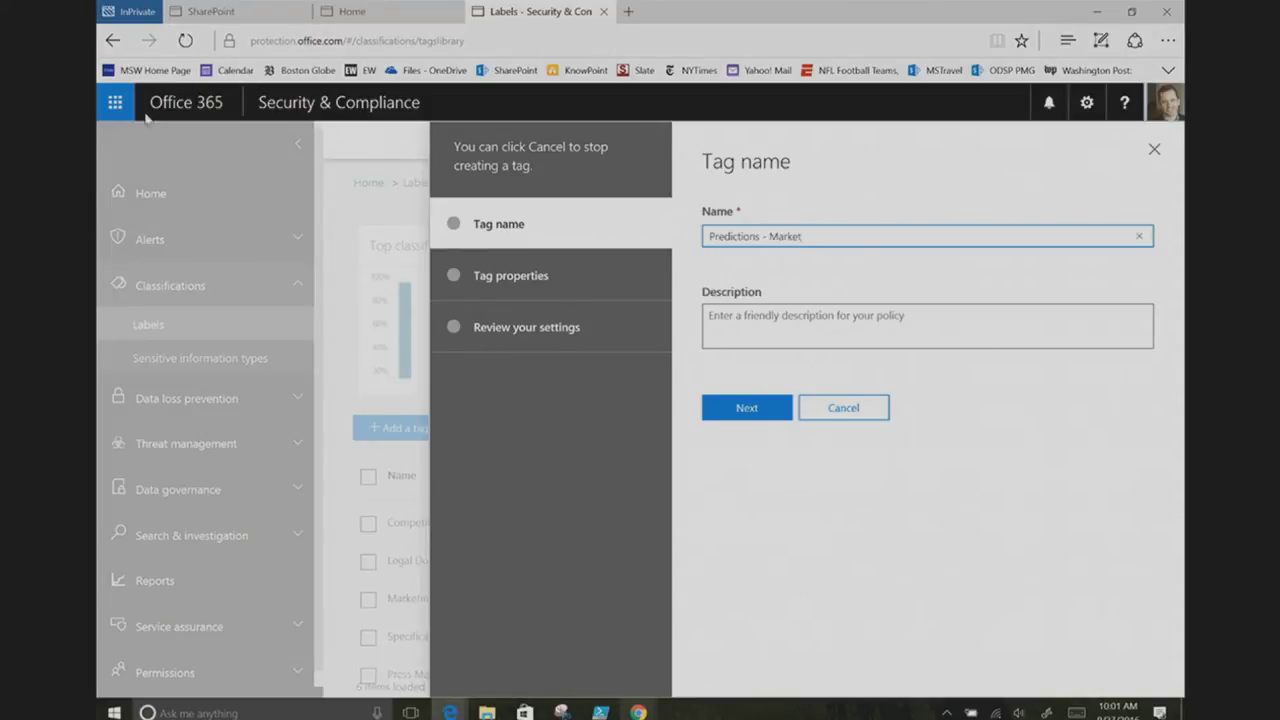
{"action": "left_click", "coordinate": [739, 419]}
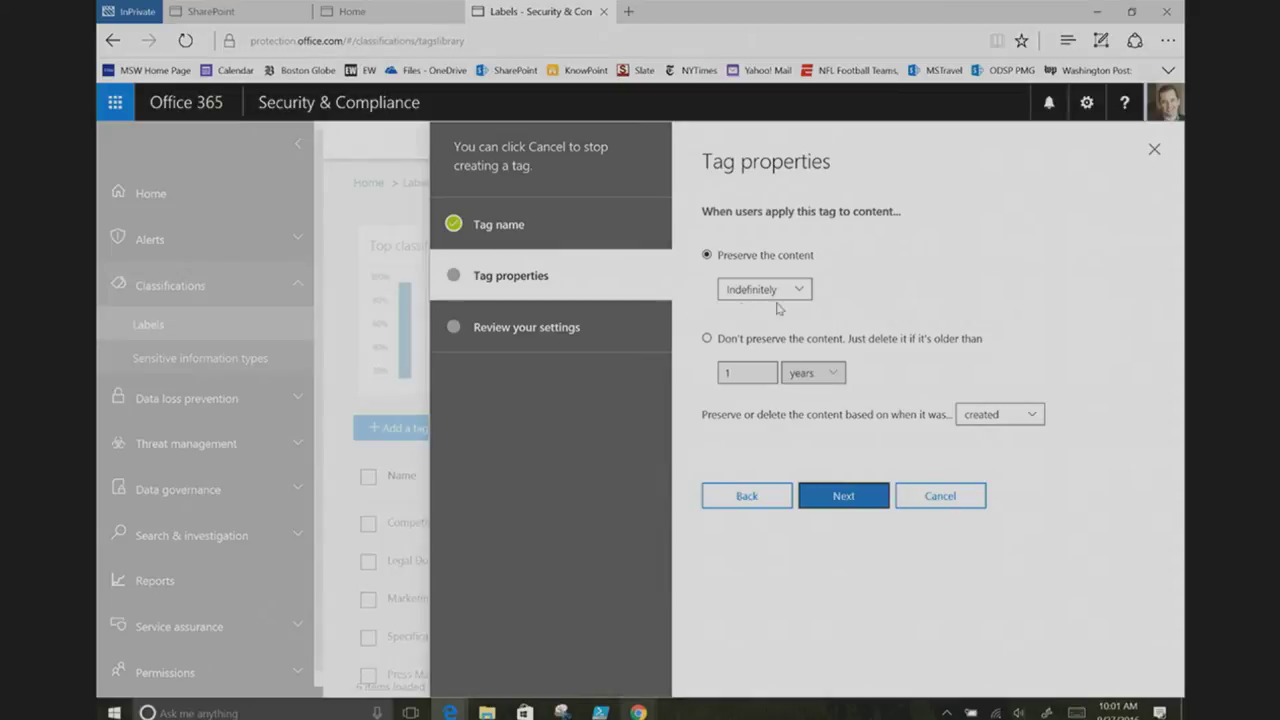
Step: Set the tag to preserve content 'For this long' with a duration of 1 year
{"action": "left_click", "coordinate": [805, 291]}
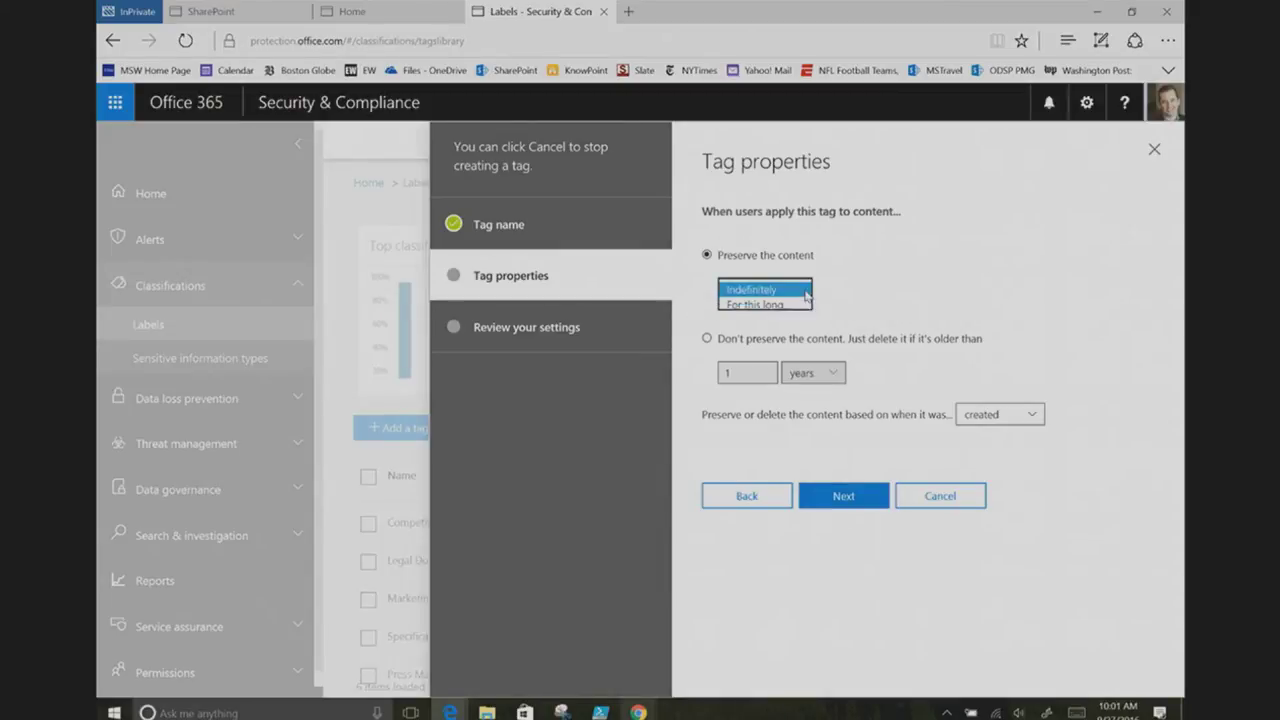
{"action": "left_click", "coordinate": [781, 305]}
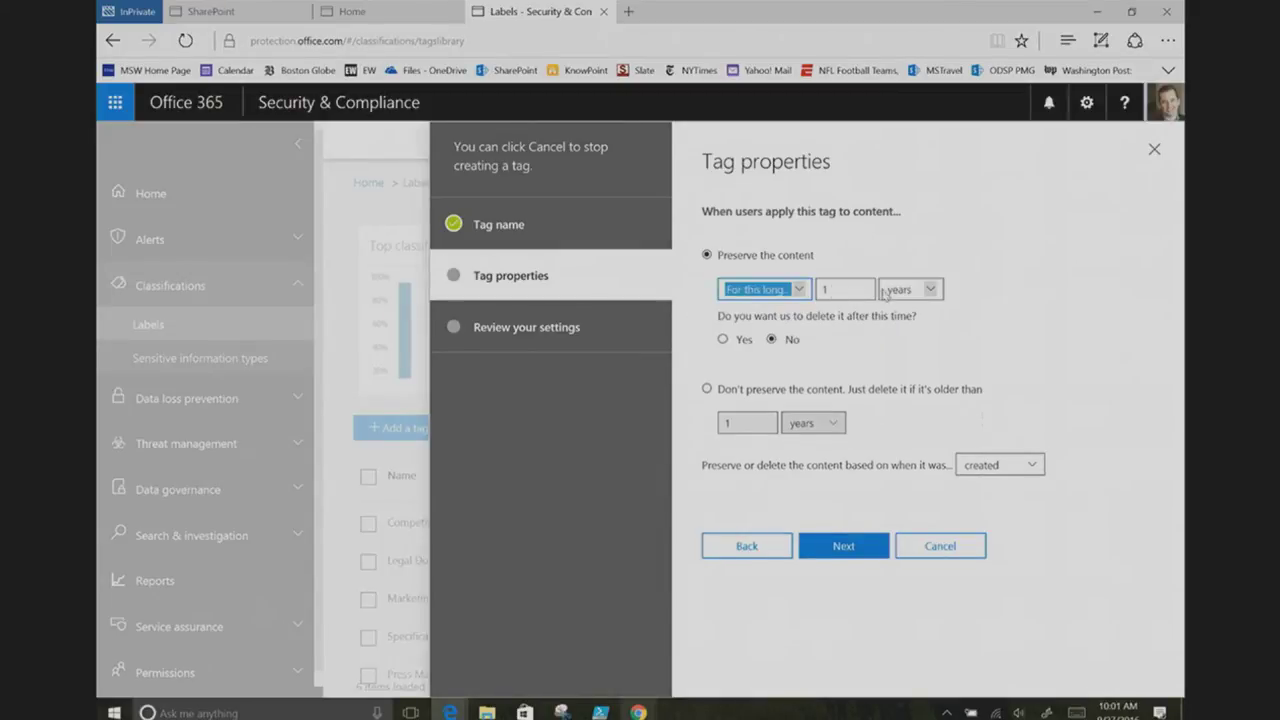
{"action": "left_click", "coordinate": [842, 288]}
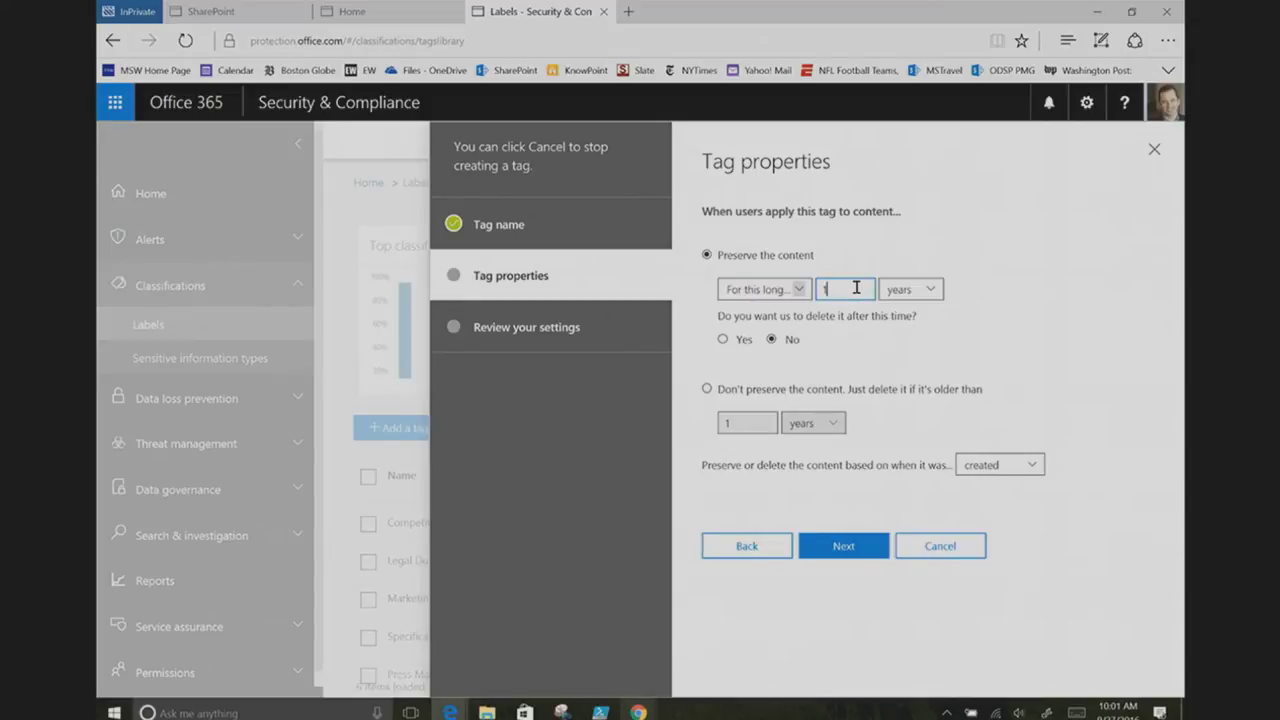
{"action": "key", "text": "BackSpace"}
{"action": "type", "text": "5"}
{"action": "key", "text": "BackSpace"}
{"action": "type", "text": "1"}
Step: Choose to delete content afterwards, counted from the created date, and proceed to review
{"action": "left_click", "coordinate": [722, 340]}
{"action": "left_click", "coordinate": [705, 390]}
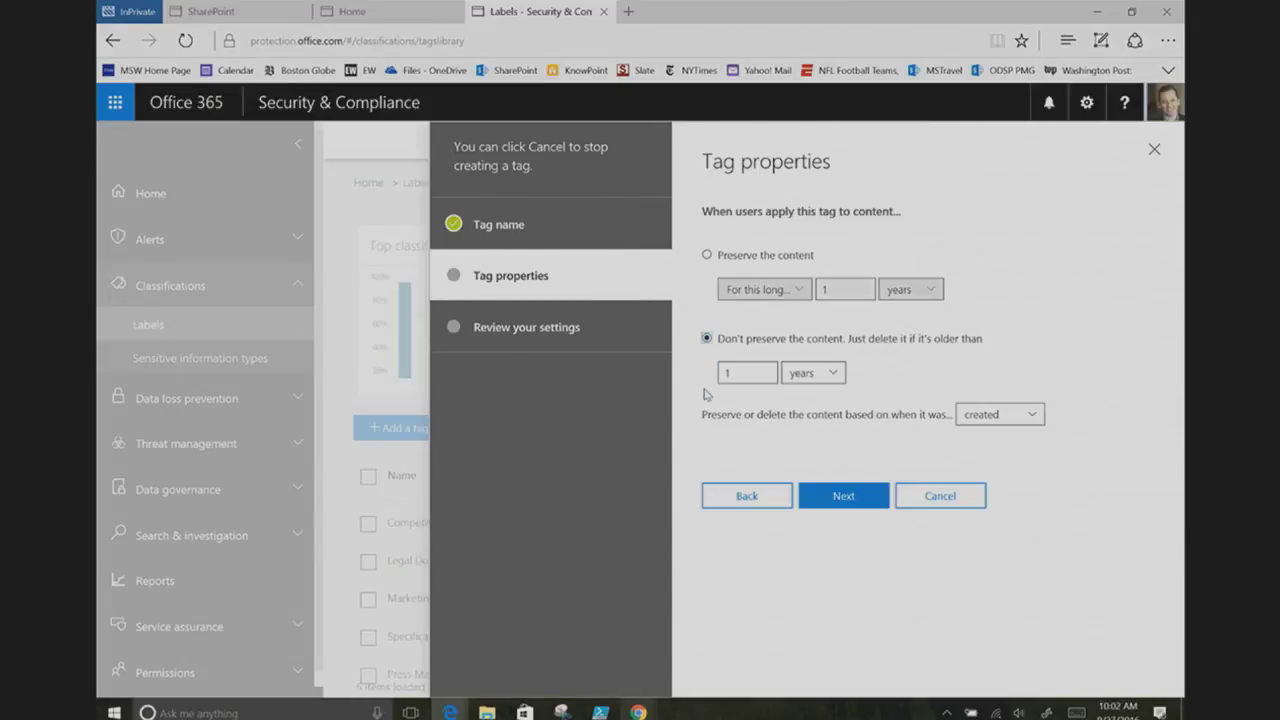
{"action": "left_click", "coordinate": [706, 257]}
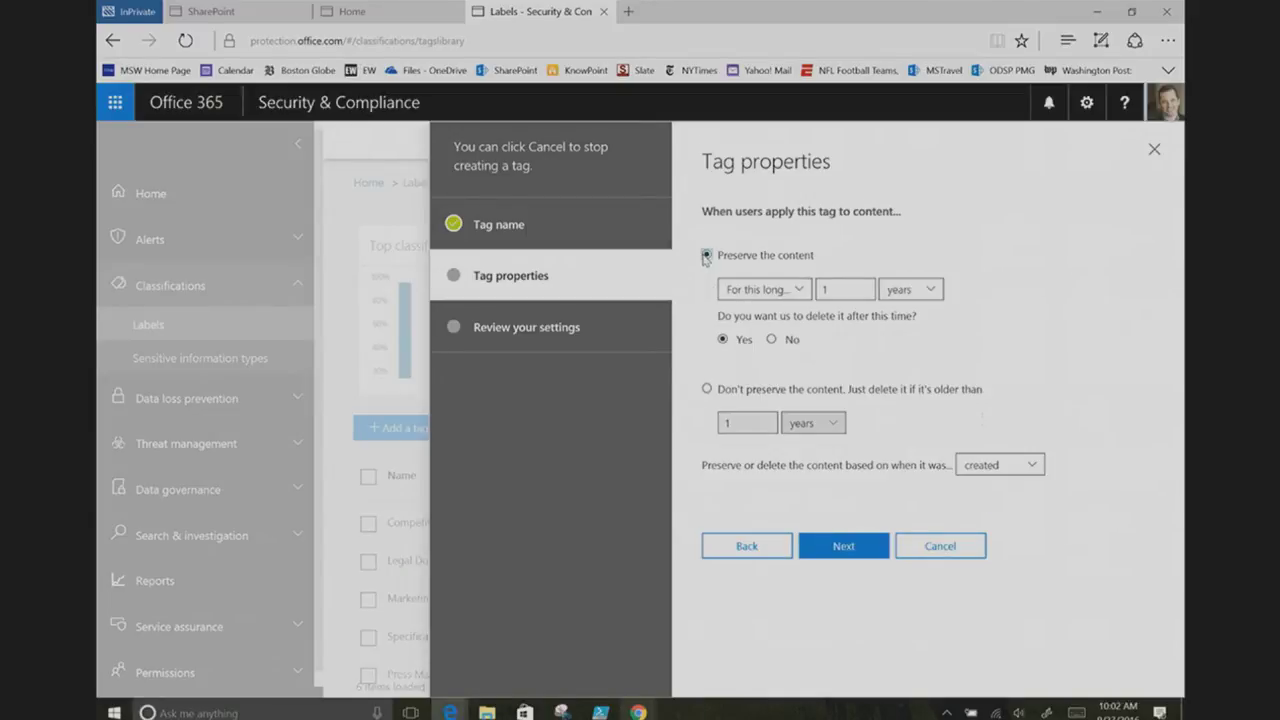
{"action": "left_click", "coordinate": [1034, 468]}
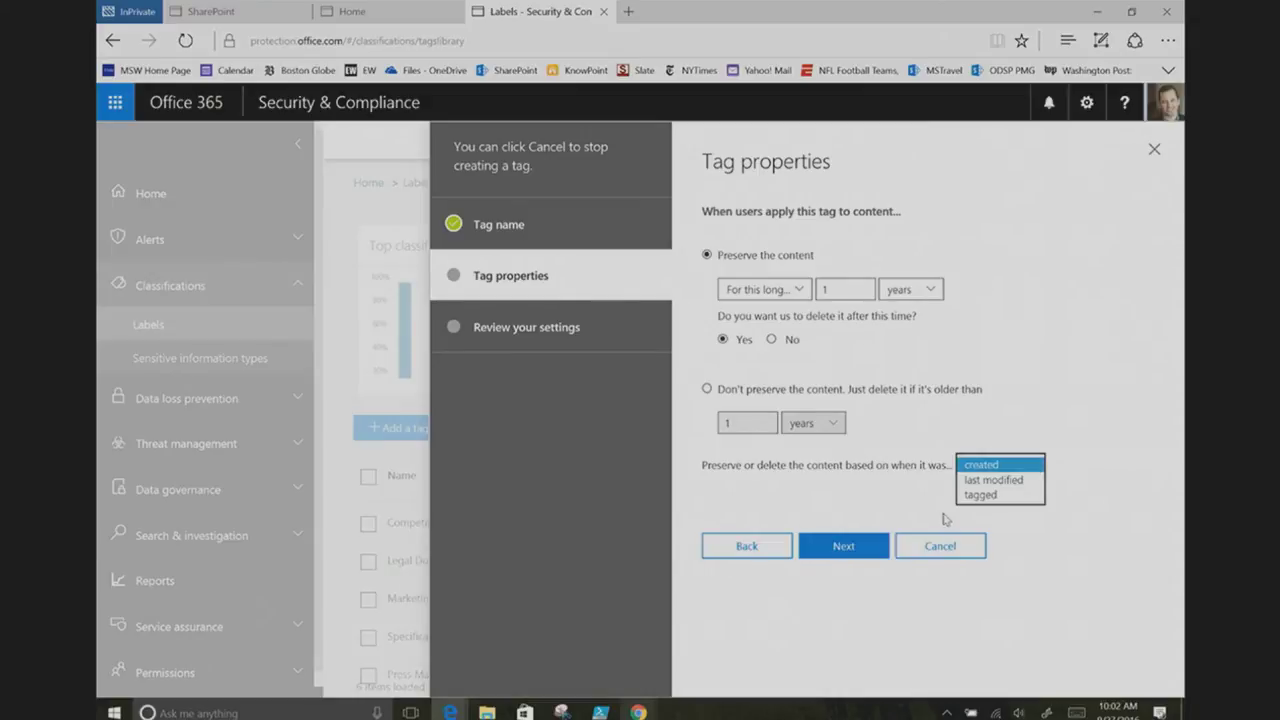
{"action": "left_click", "coordinate": [850, 553]}
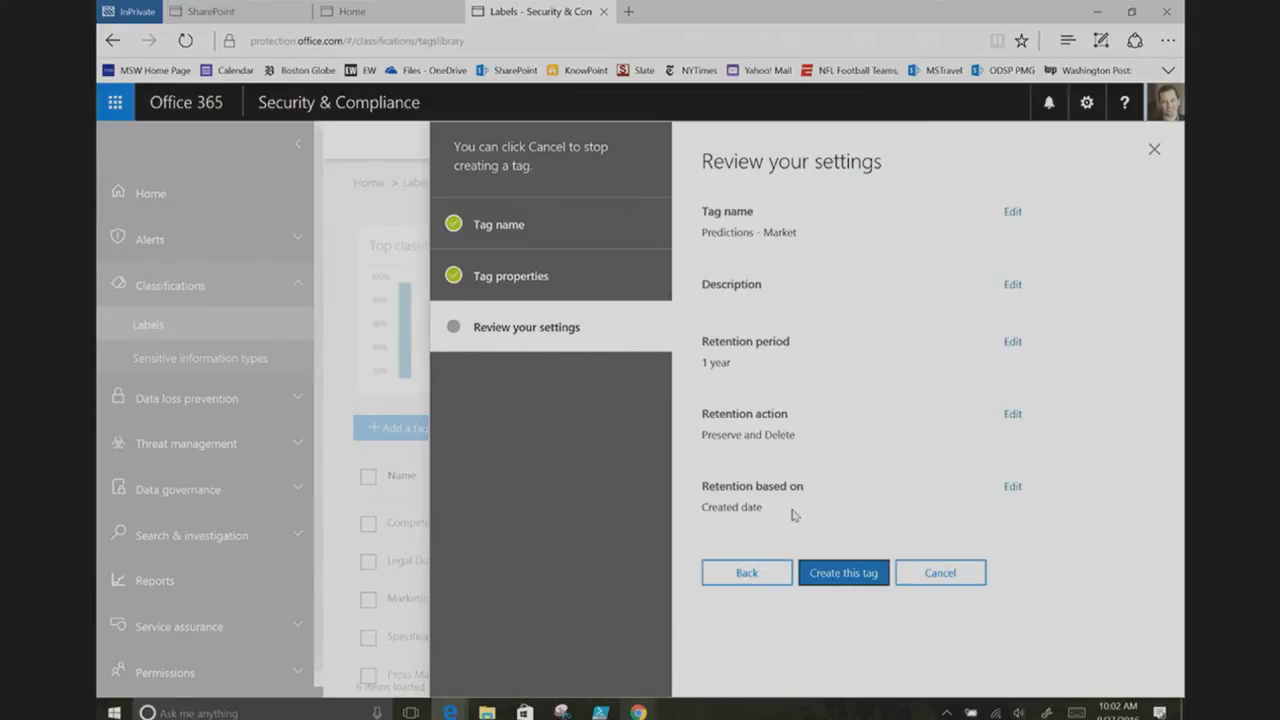
Step: Create the Predictions - Market tag and switch to the Project Tahoe SharePoint site tab
{"action": "left_click", "coordinate": [845, 573]}
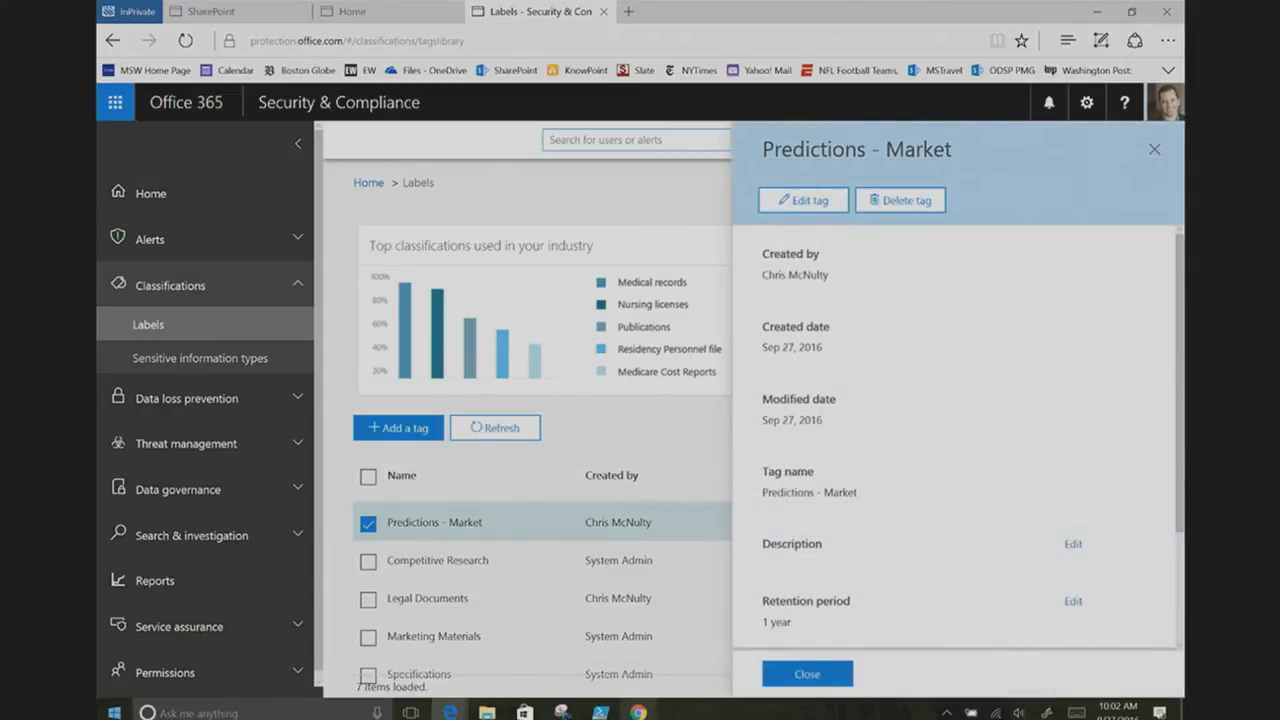
{"action": "left_click", "coordinate": [378, 9]}
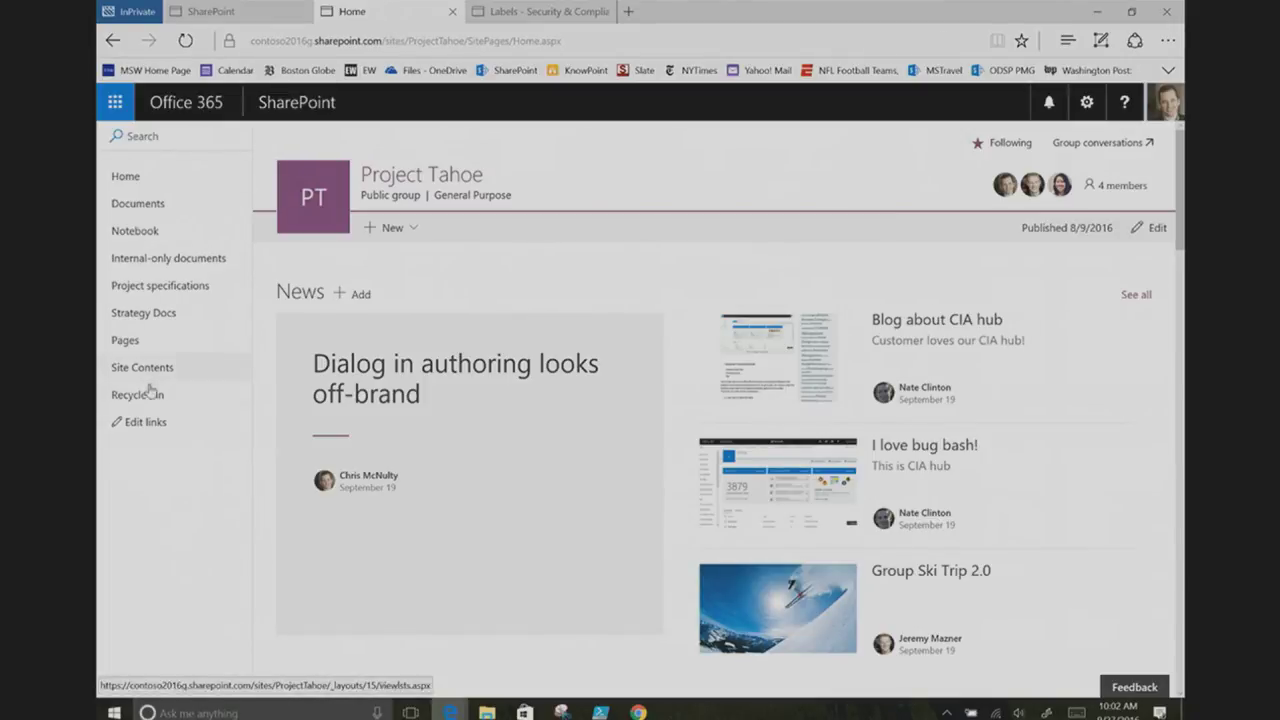
Step: In Strategy Docs, show the details pane and select Global Takeover.pptx
{"action": "left_click", "coordinate": [133, 318]}
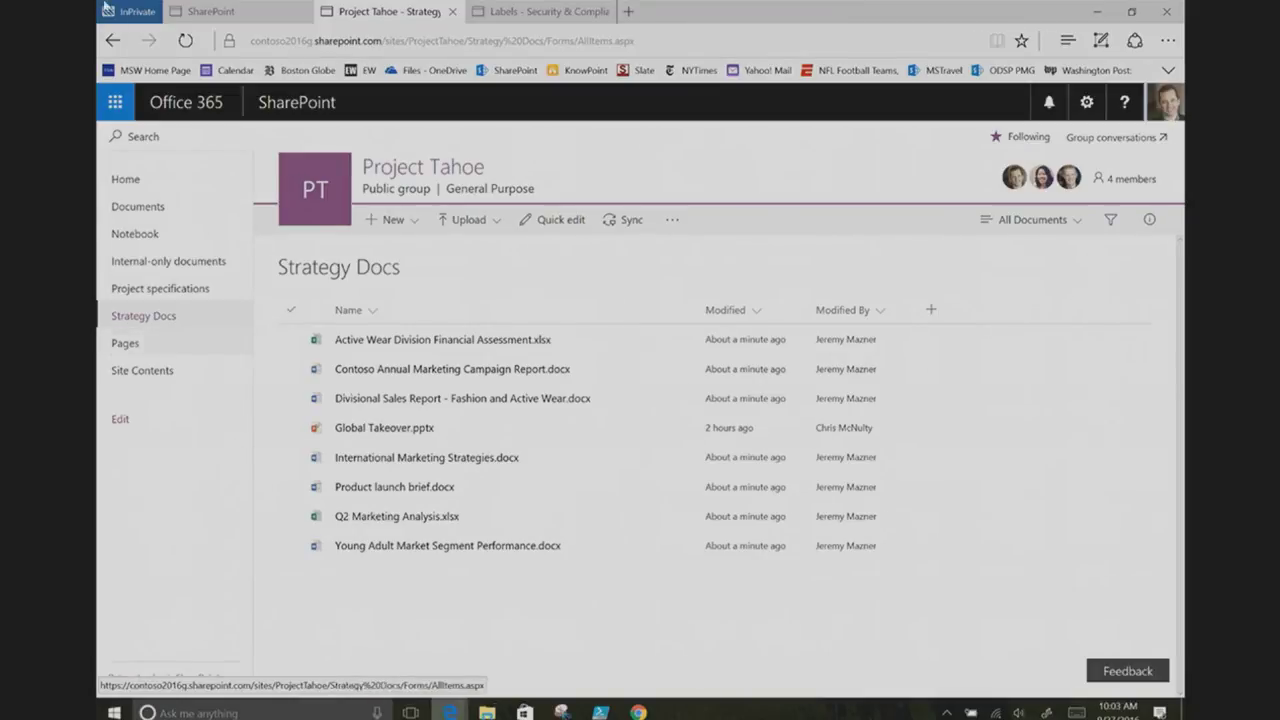
{"action": "left_click", "coordinate": [1147, 223]}
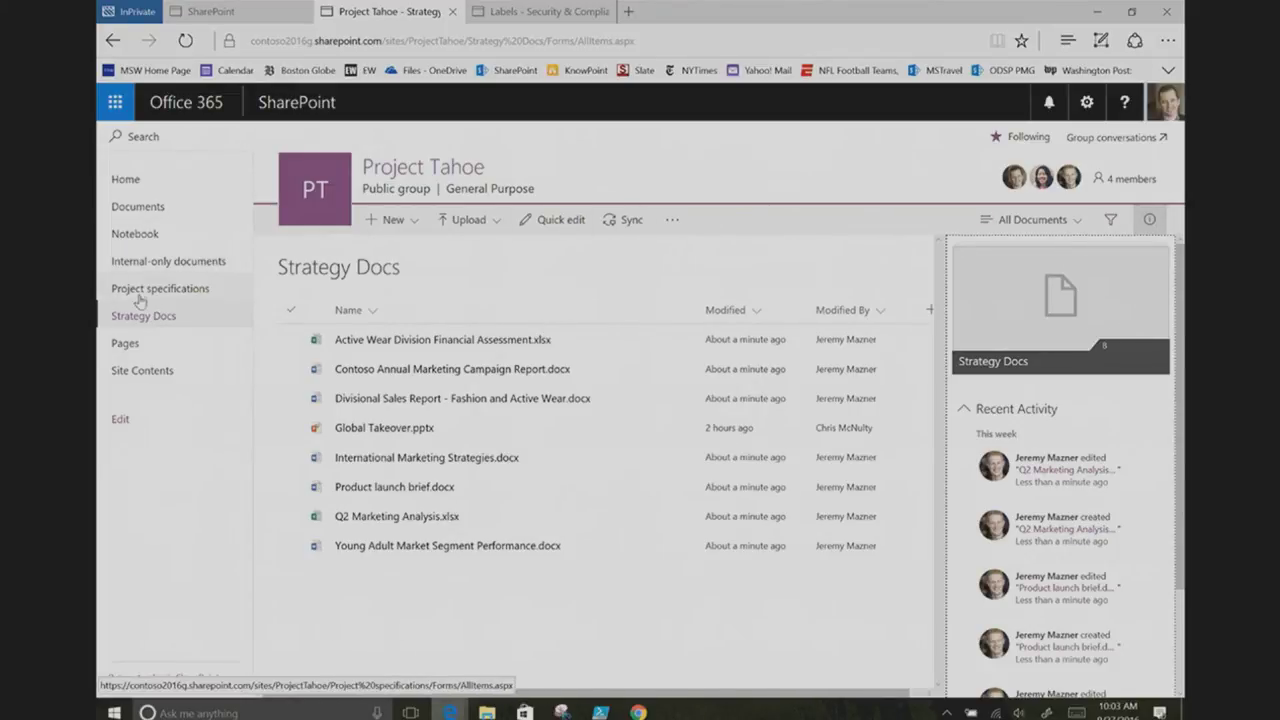
{"action": "left_click", "coordinate": [291, 428]}
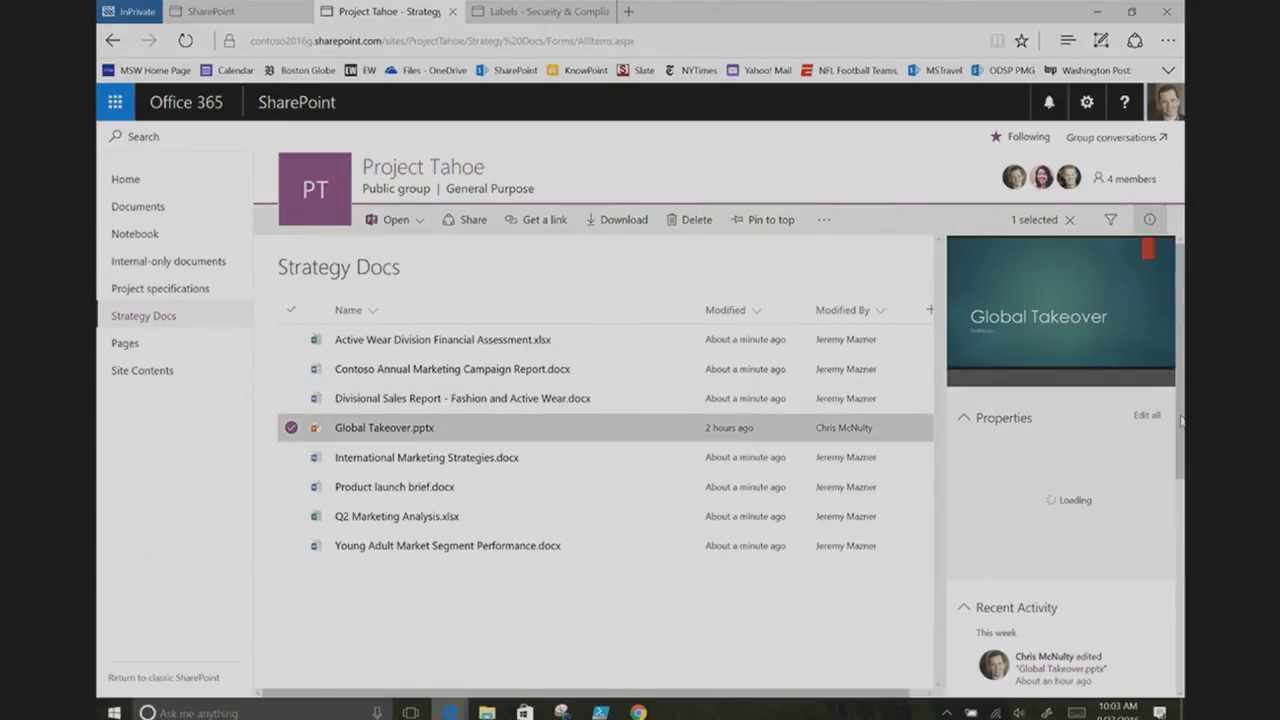
Step: Apply the Press Materials classification to Global Takeover.pptx, then close the details pane
{"action": "scroll", "coordinate": [1181, 421], "scroll_direction": "down", "scroll_amount": 2}
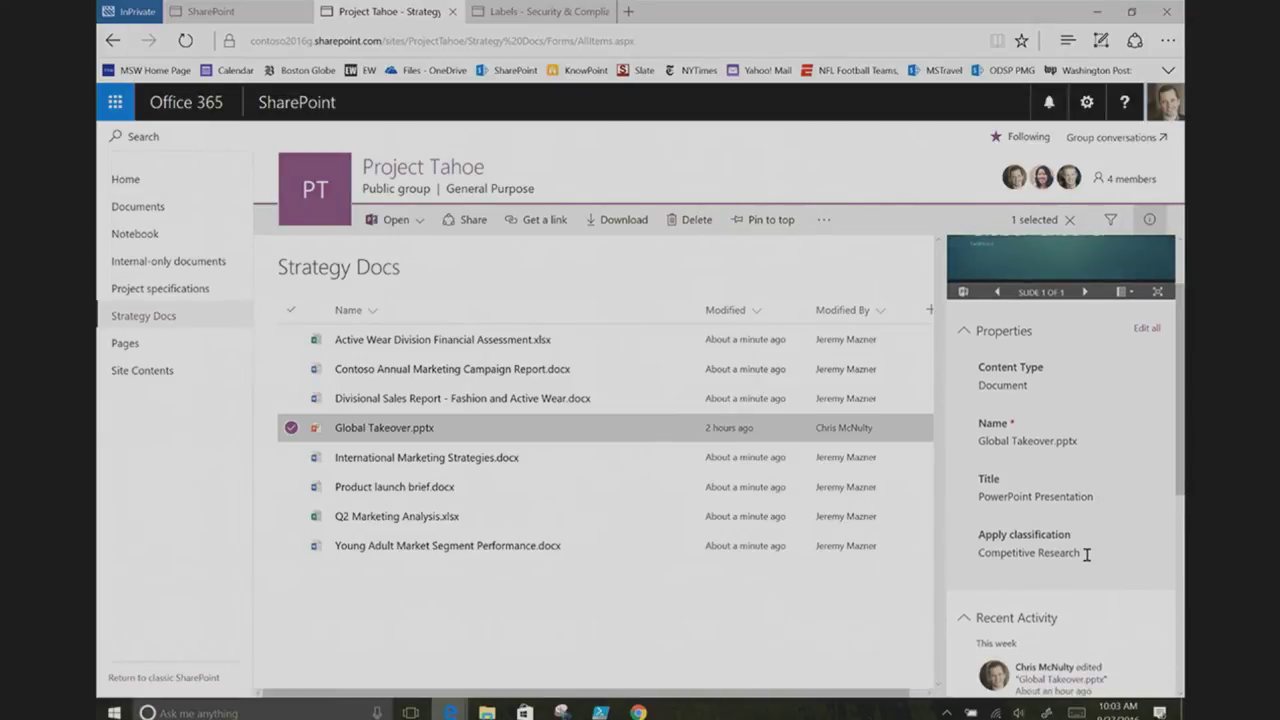
{"action": "left_click", "coordinate": [1088, 556]}
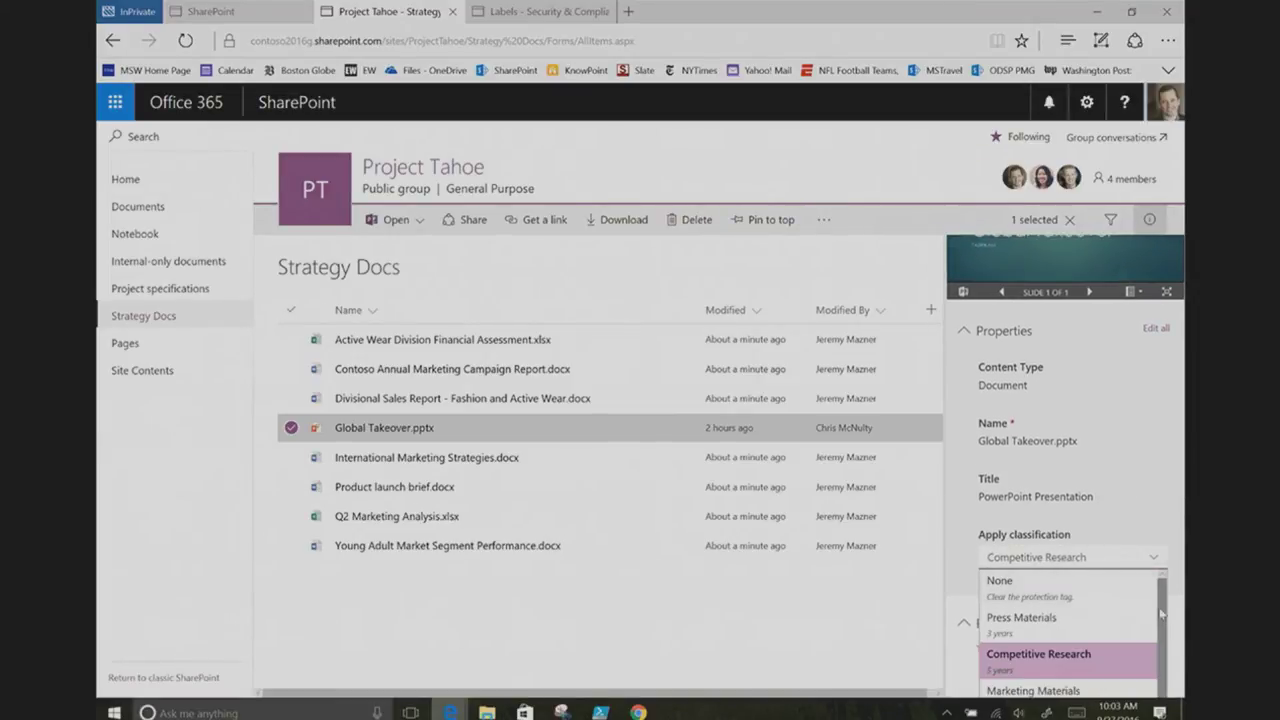
{"action": "left_click", "coordinate": [1064, 443]}
{"action": "left_click", "coordinate": [1070, 550]}
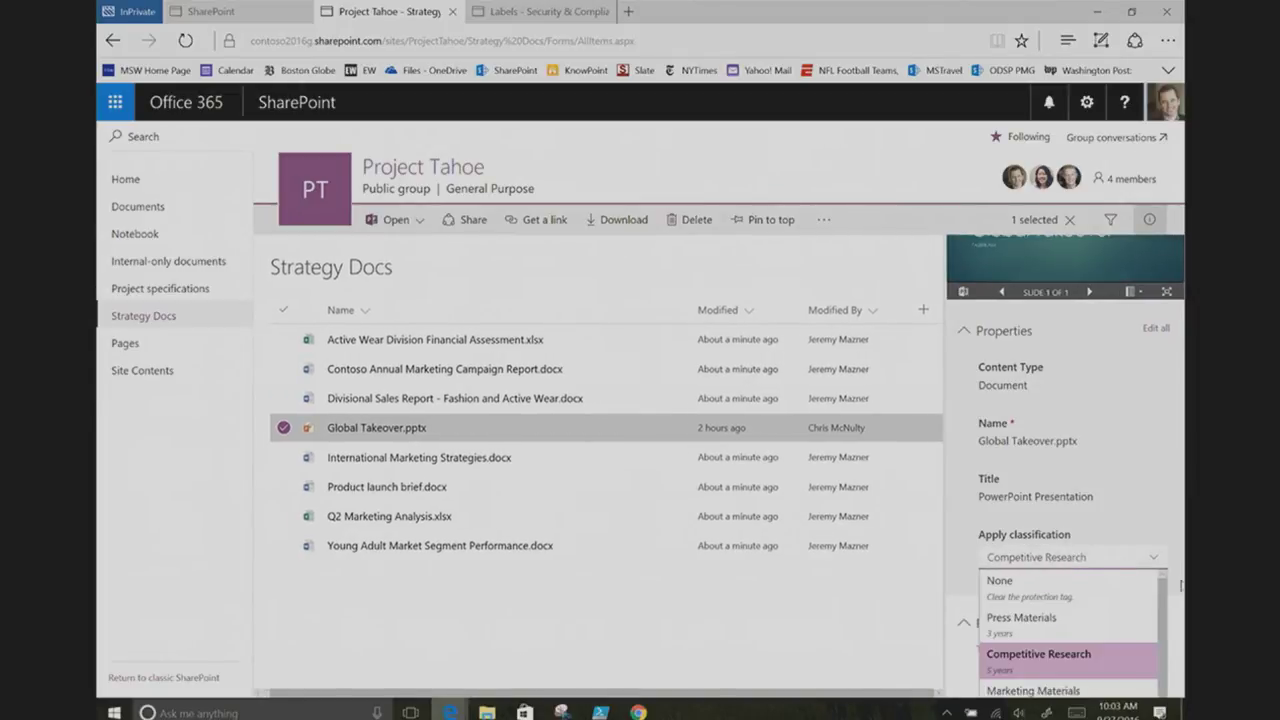
{"action": "left_click", "coordinate": [1025, 630]}
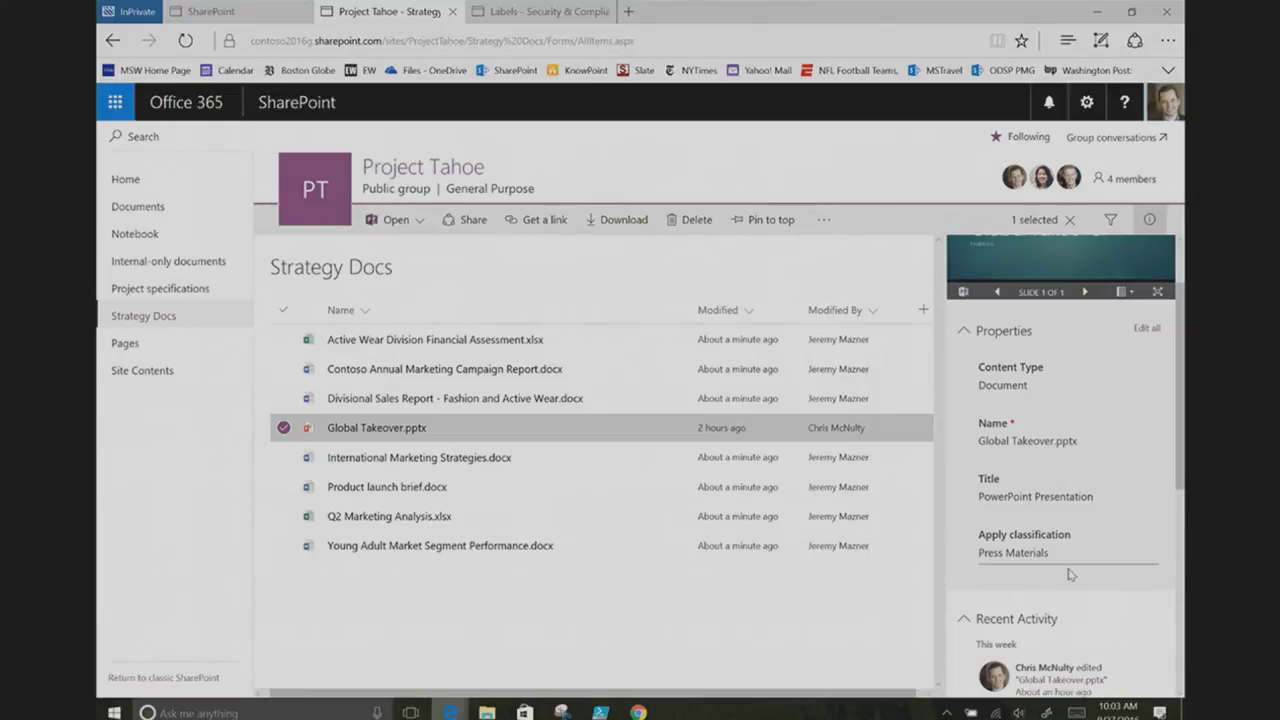
{"action": "left_click", "coordinate": [1146, 221]}
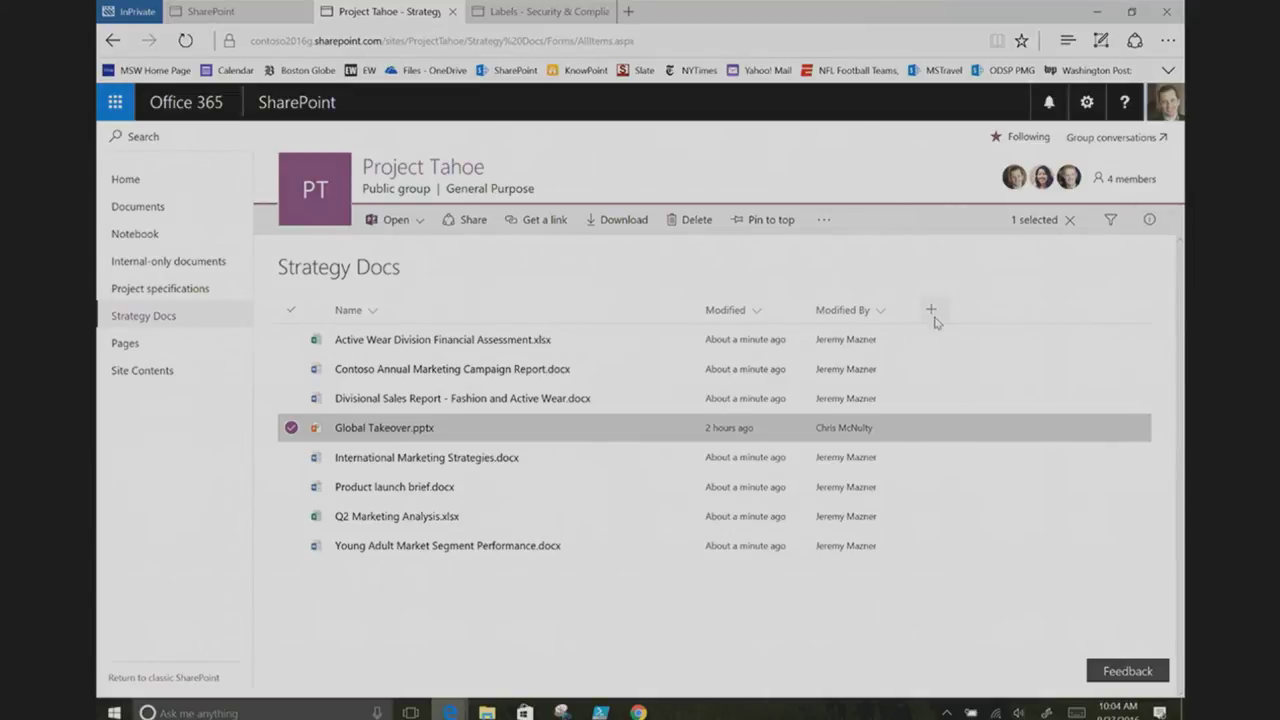
Step: Show the Protection Tag column in the Strategy Docs view via Show/hide columns
{"action": "left_click", "coordinate": [931, 312]}
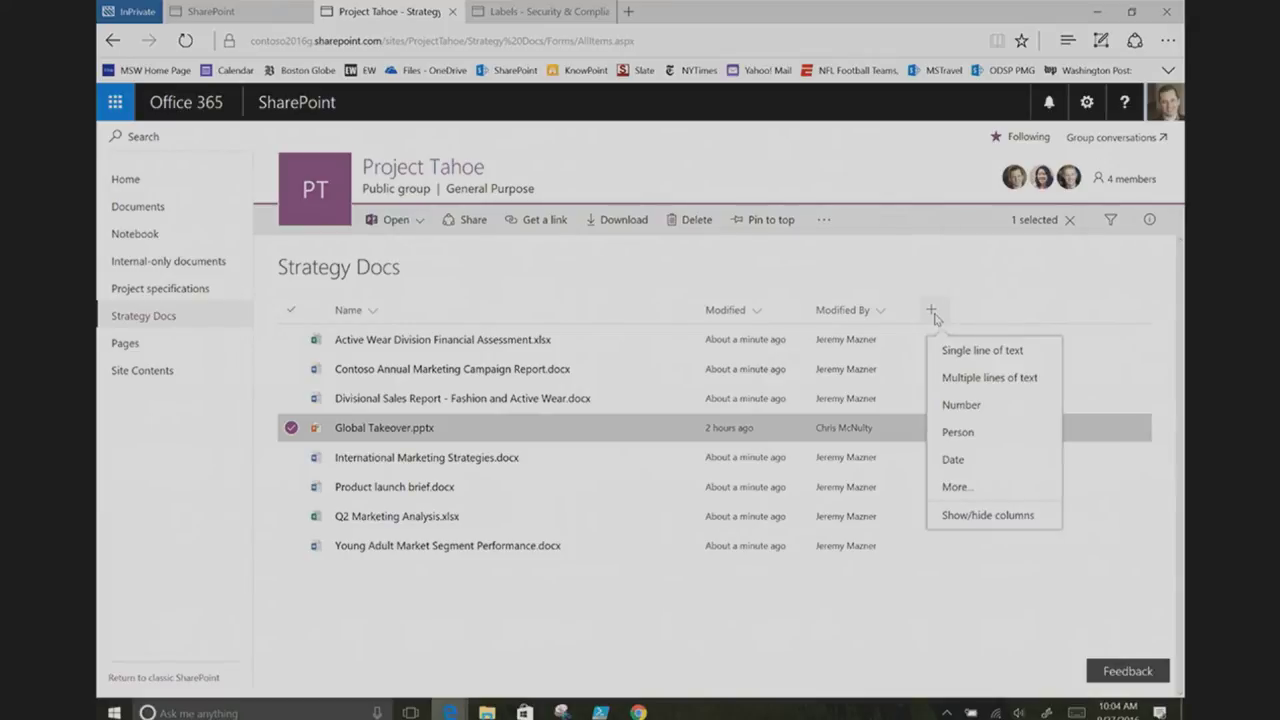
{"action": "left_click", "coordinate": [1000, 517]}
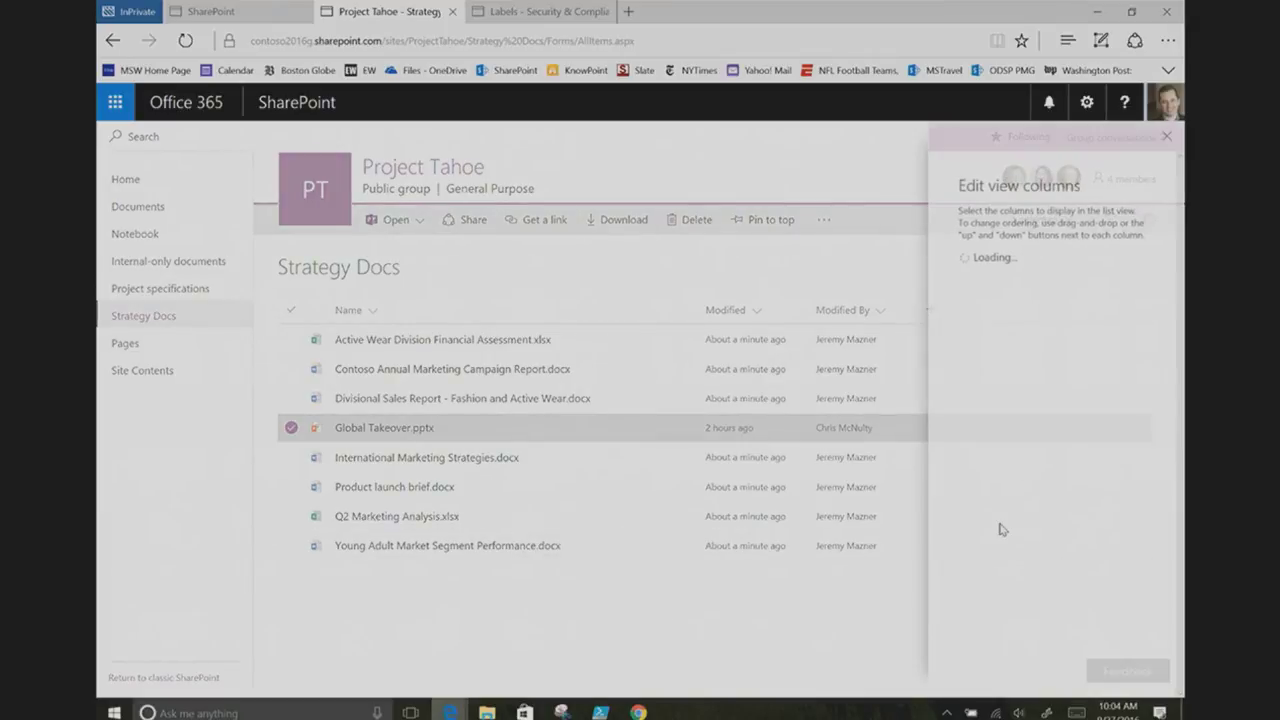
{"action": "left_click", "coordinate": [1010, 541]}
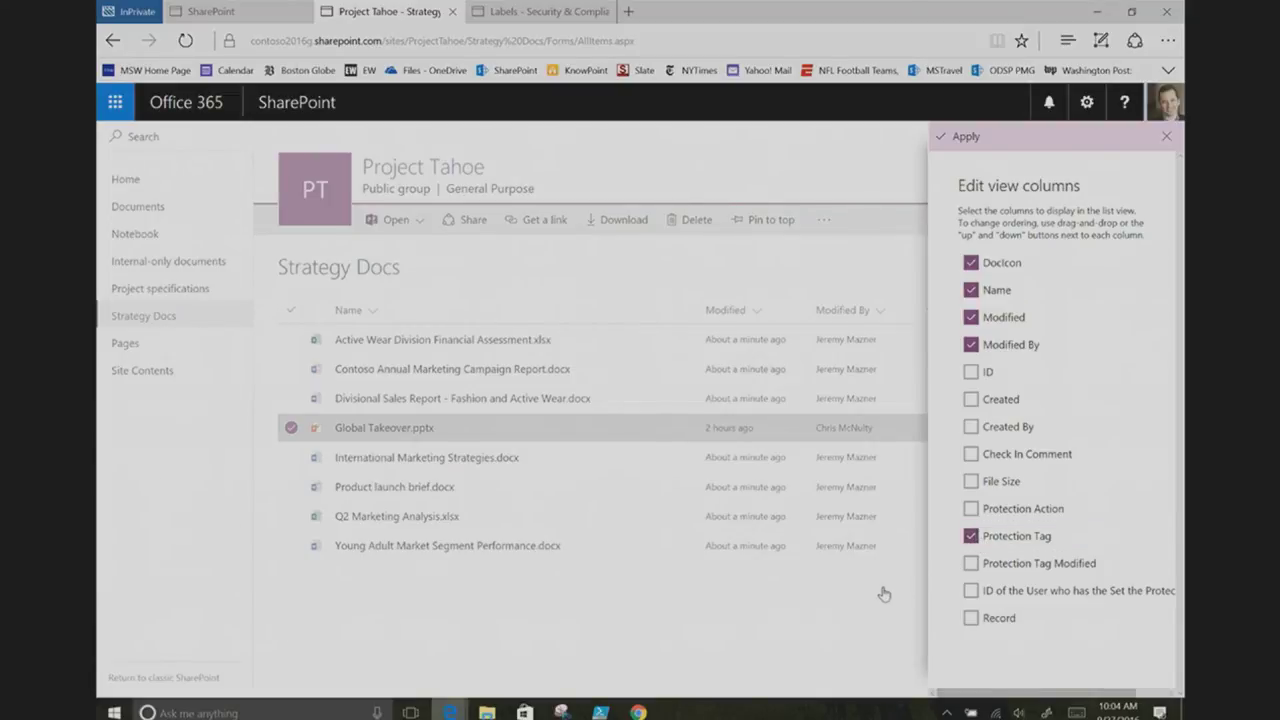
{"action": "left_click", "coordinate": [963, 150]}
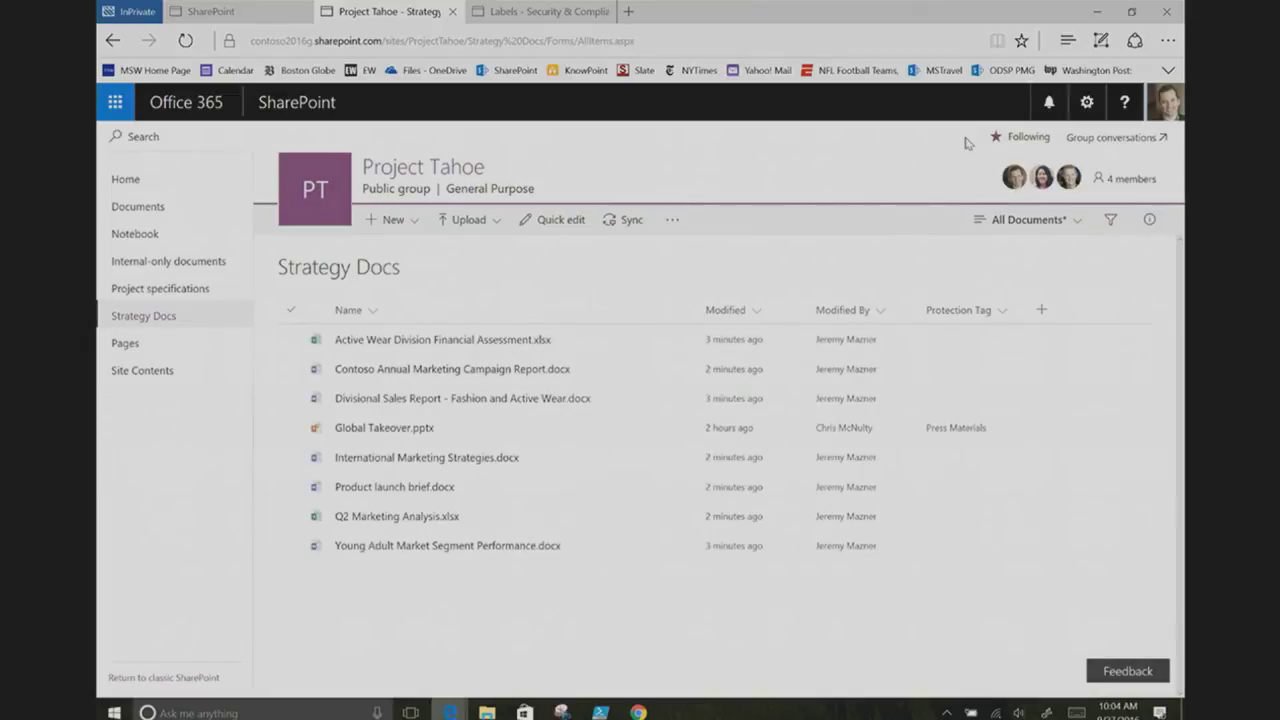